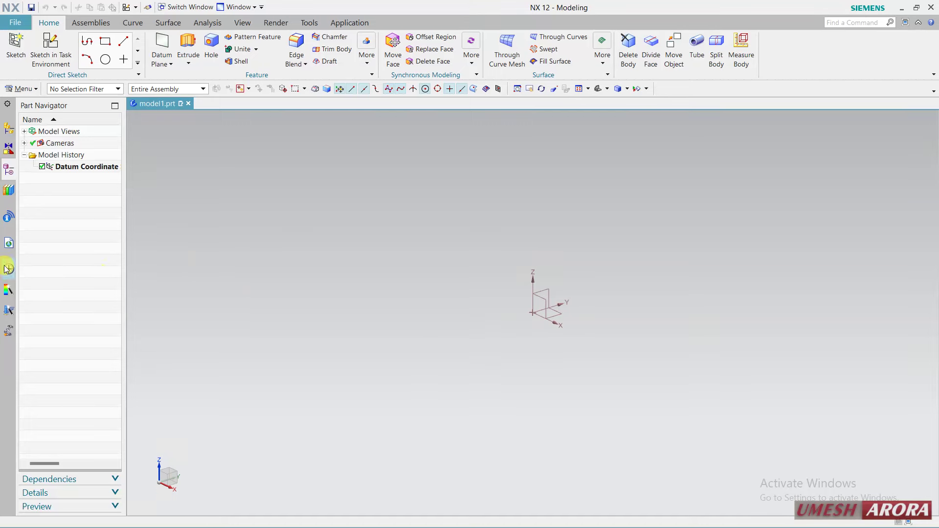
- Preview the finished model12.1.prt from History, then return to the empty model1 part
click(7, 268)
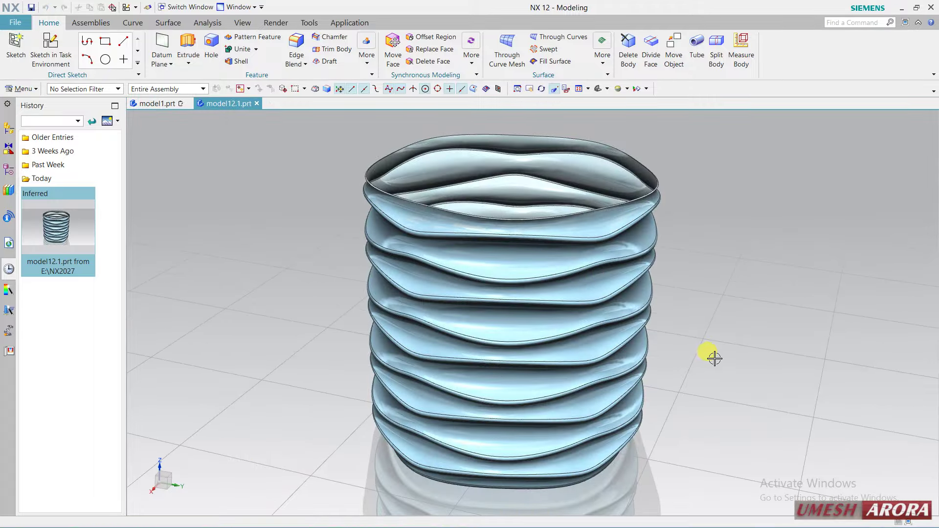
mouse_move(714, 357)
middle_down()
mouse_move(686, 315)
mouse_move(622, 308)
mouse_move(562, 249)
mouse_move(673, 310)
mouse_move(618, 318)
mouse_move(637, 342)
mouse_move(660, 305)
mouse_move(676, 329)
middle_up()
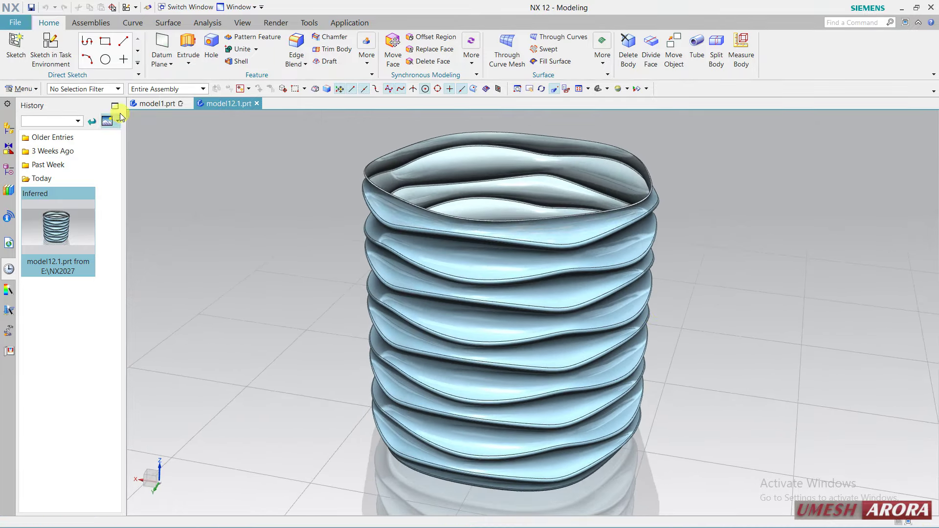
click(154, 103)
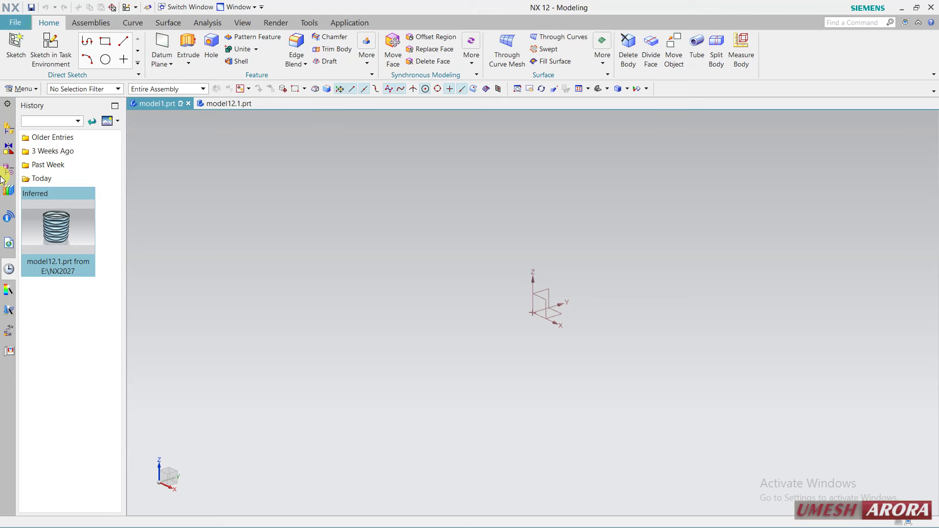
click(8, 171)
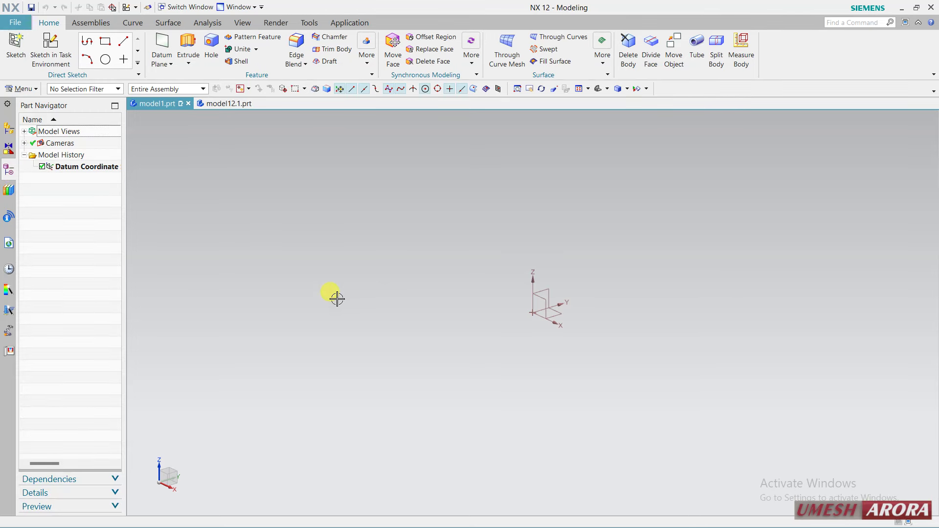
- Start an XY-plane sketch with an origin circle and two lines running down from the origin
click(50, 49)
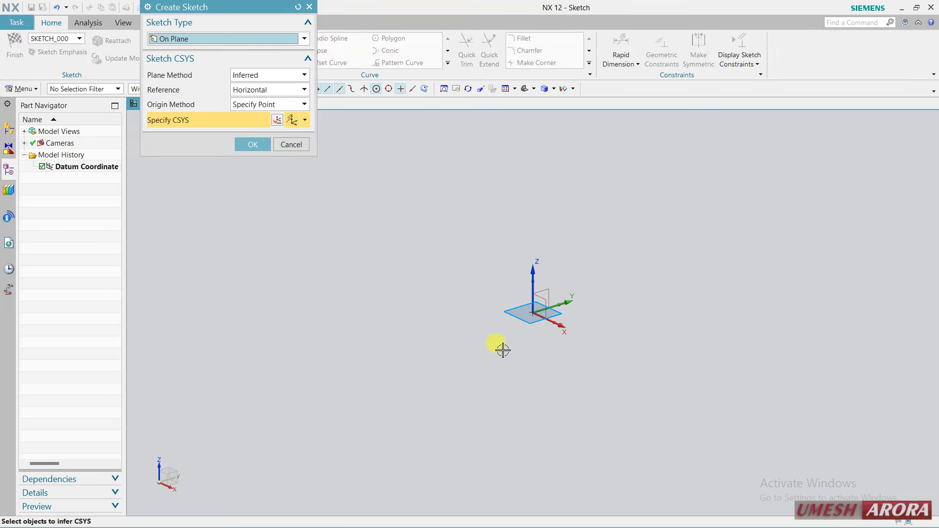
click(261, 145)
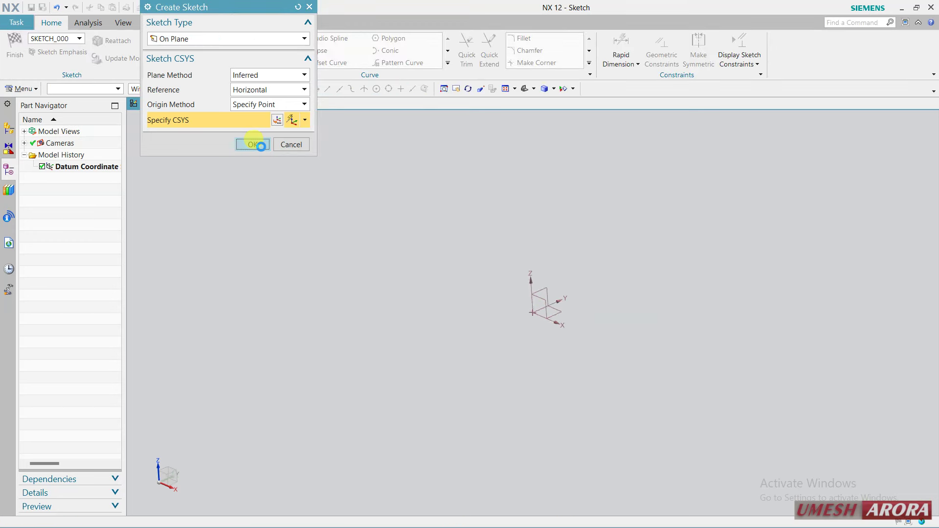
click(262, 55)
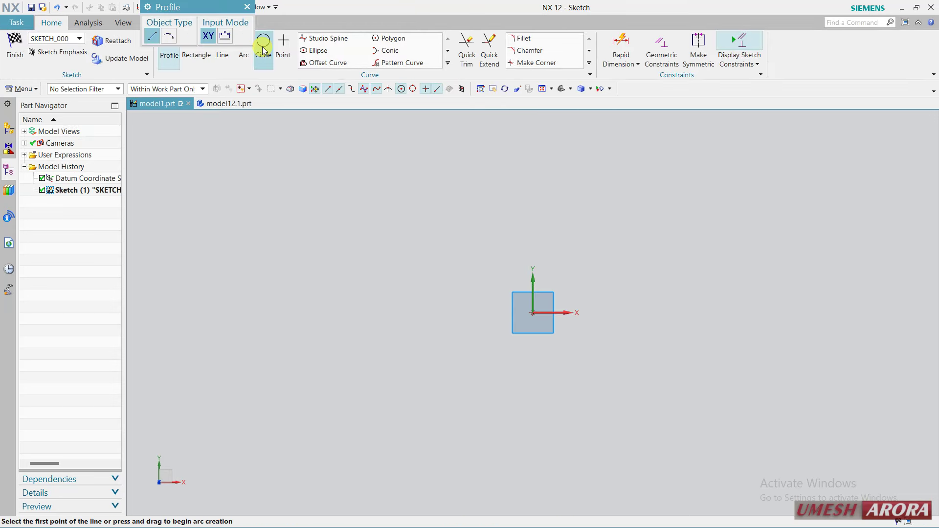
click(533, 313)
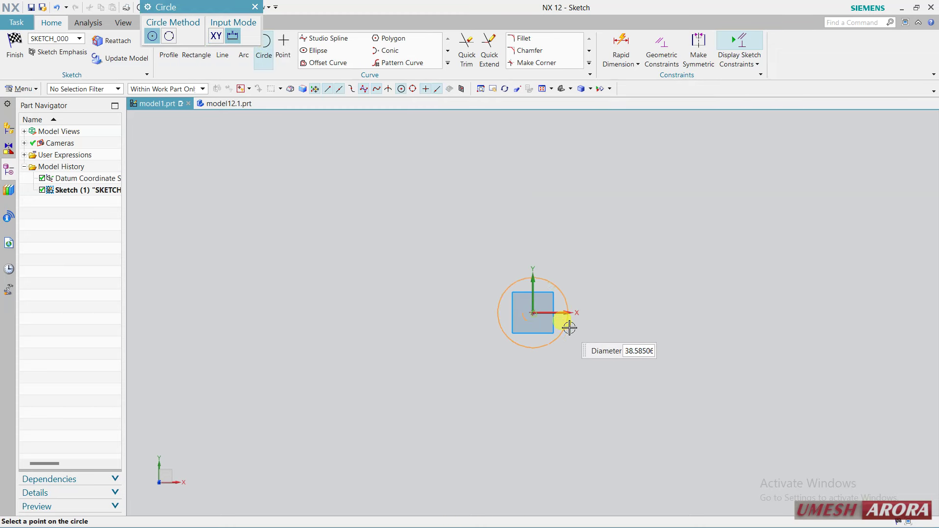
click(611, 323)
key(Escape)
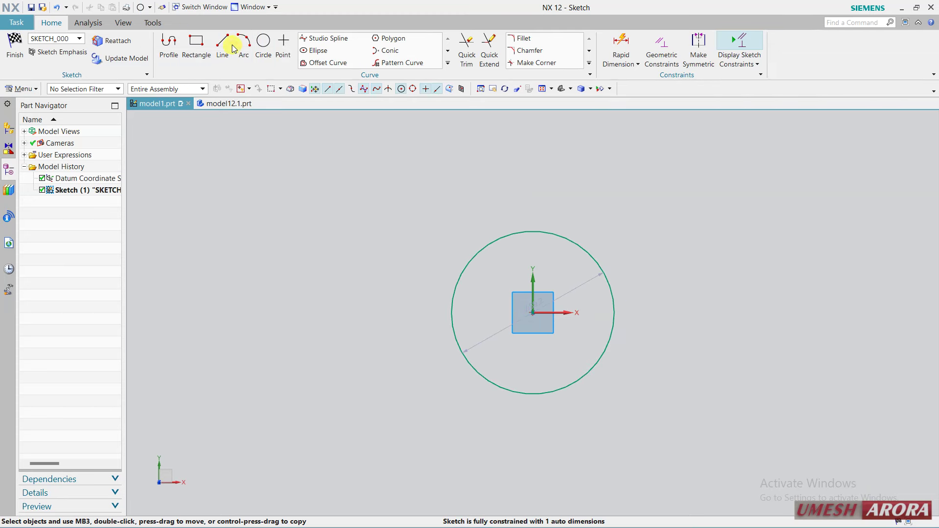
click(223, 47)
click(531, 314)
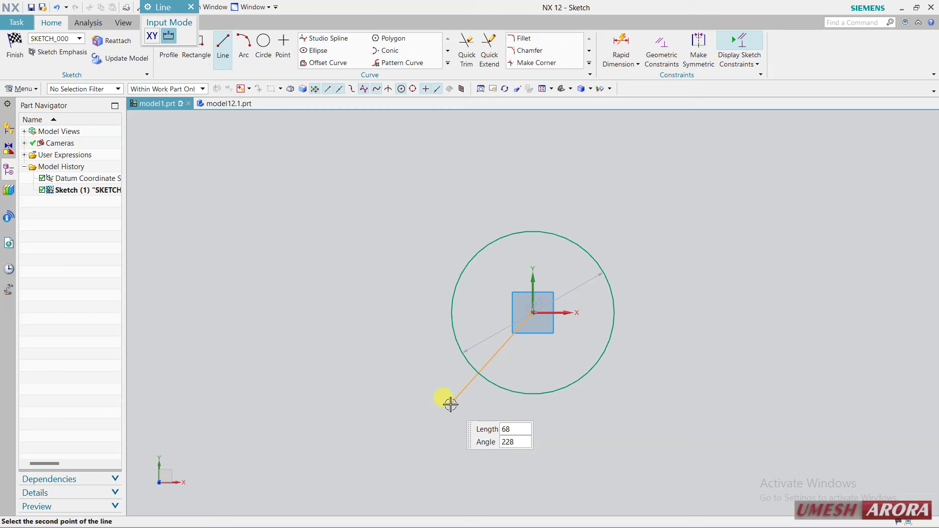
click(449, 404)
click(533, 313)
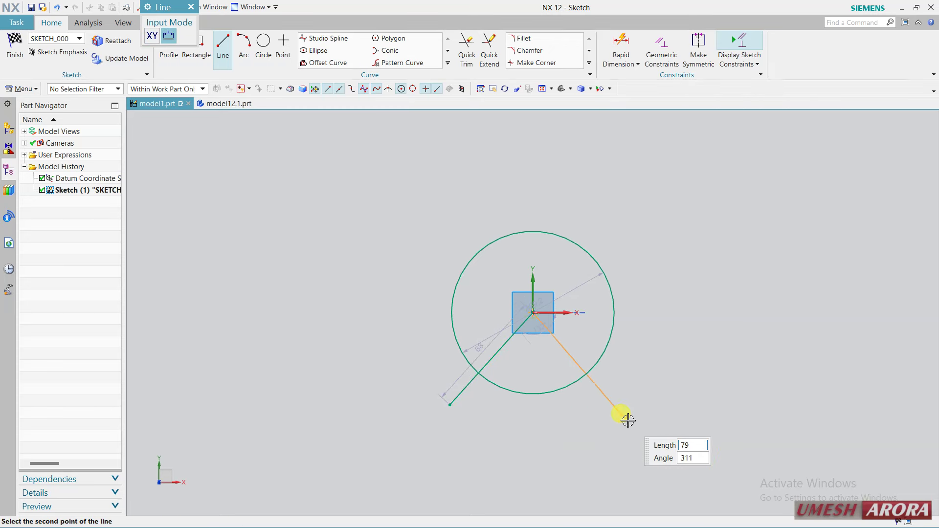
click(628, 421)
key(Escape)
- Make the two lines symmetric about the Y axis and trim their ends at the circle
click(699, 48)
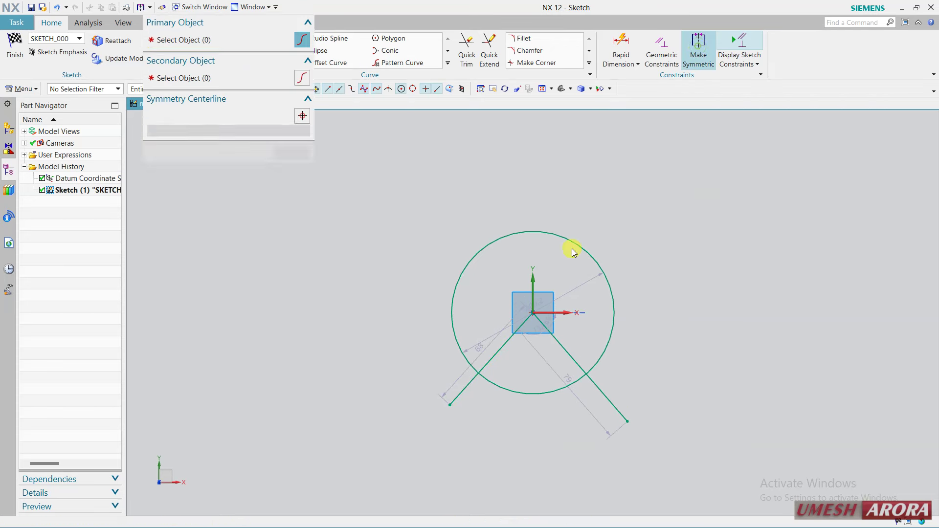
click(567, 357)
click(504, 343)
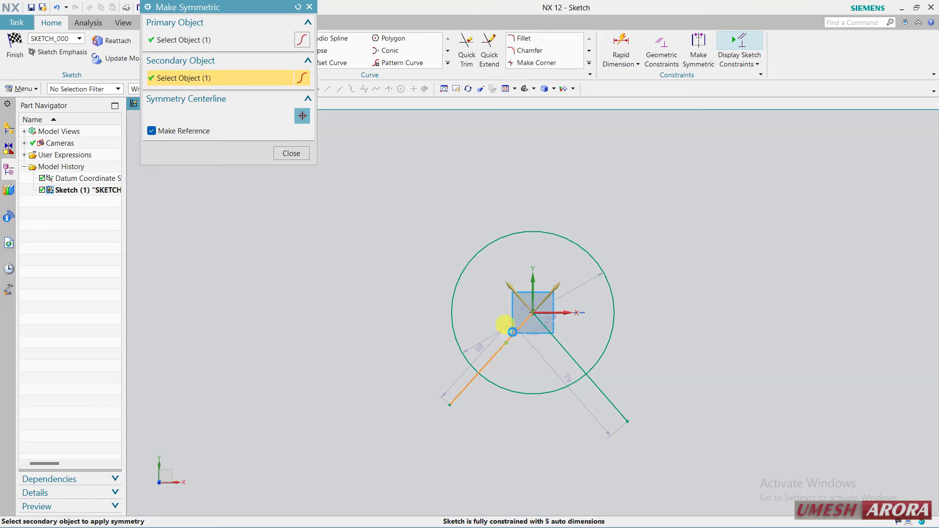
click(532, 280)
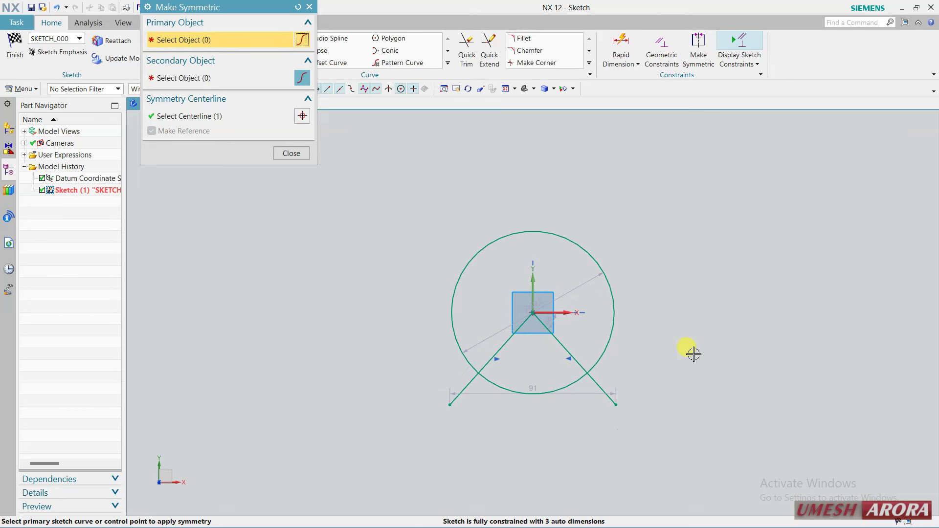
click(467, 49)
click(601, 389)
click(457, 394)
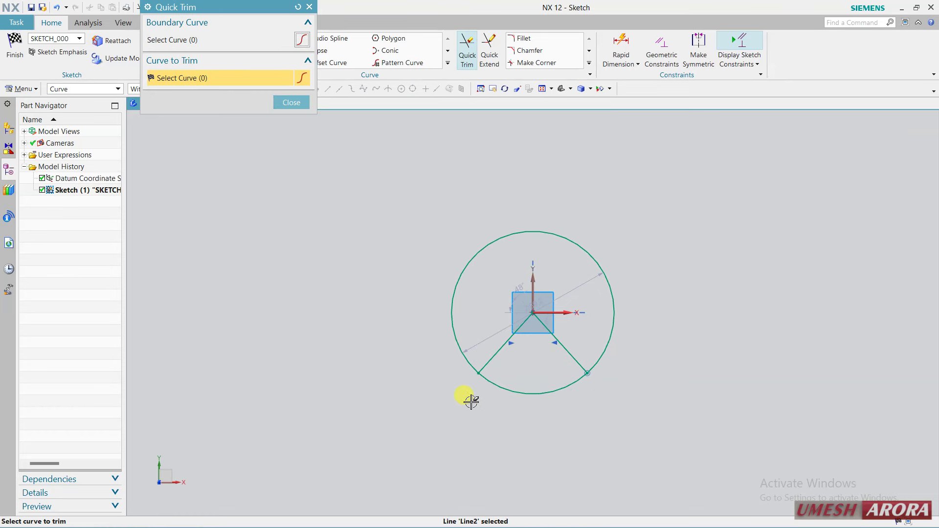
middle_click(471, 401)
drag(585, 282, 703, 230)
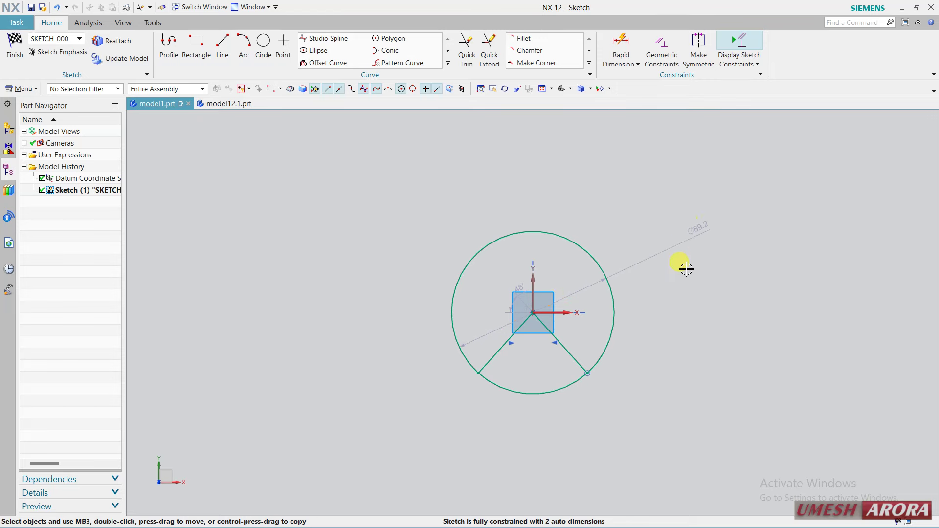
- Set the circle diameter to 60 mm and dimension the angle between the lines to 72°
double_click(703, 230)
text(60)
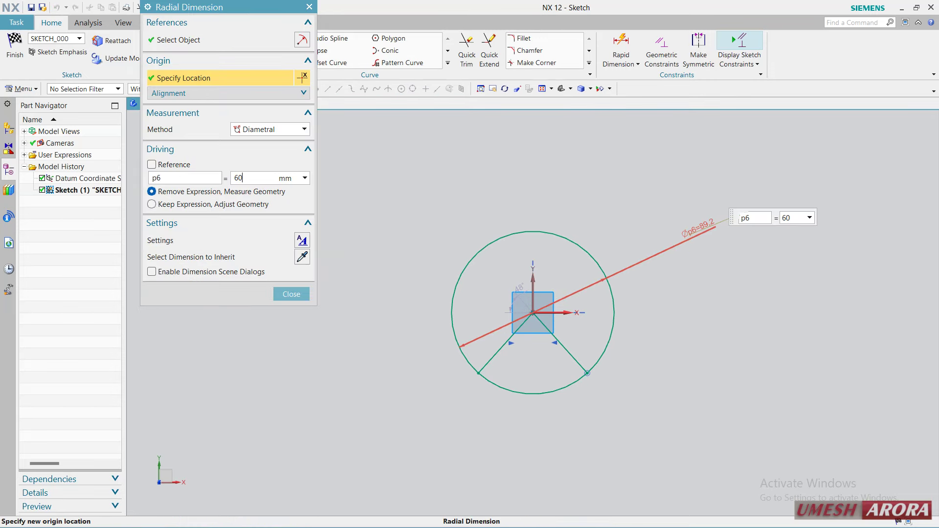
middle_click(635, 462)
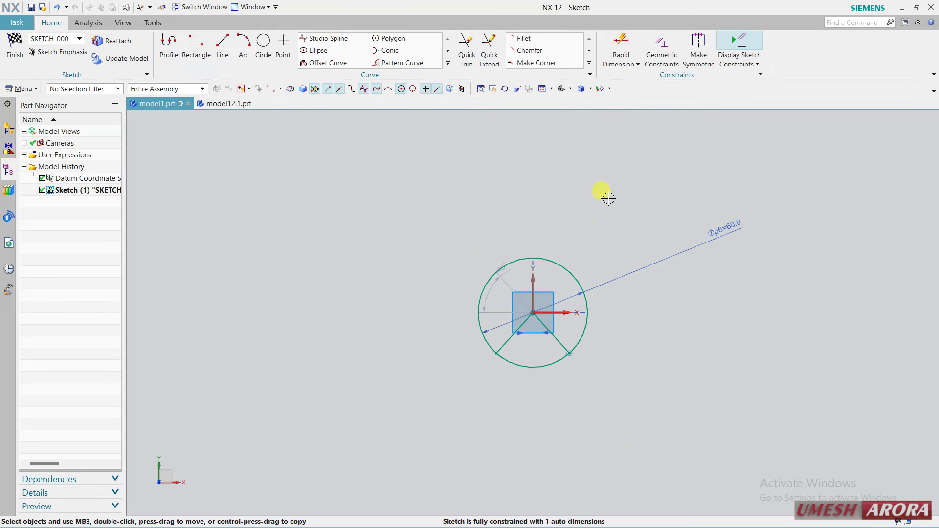
click(636, 64)
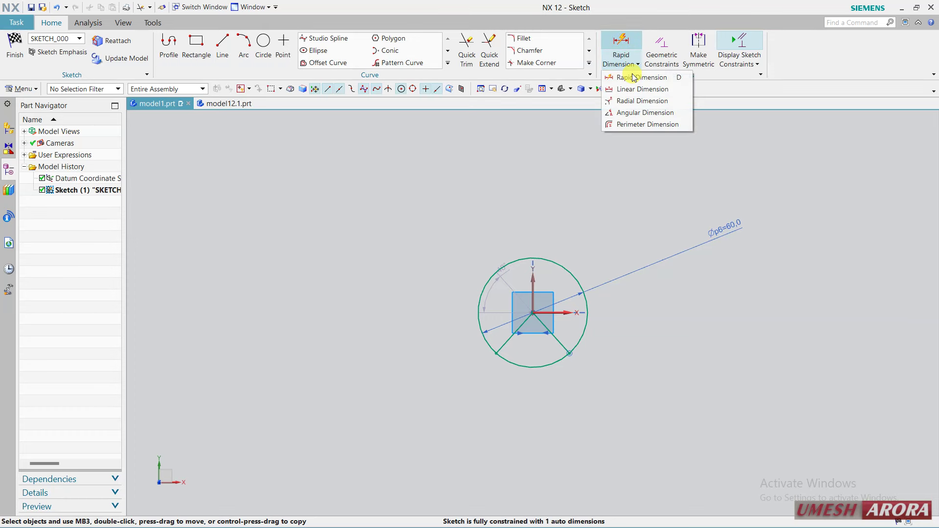
click(633, 114)
click(510, 337)
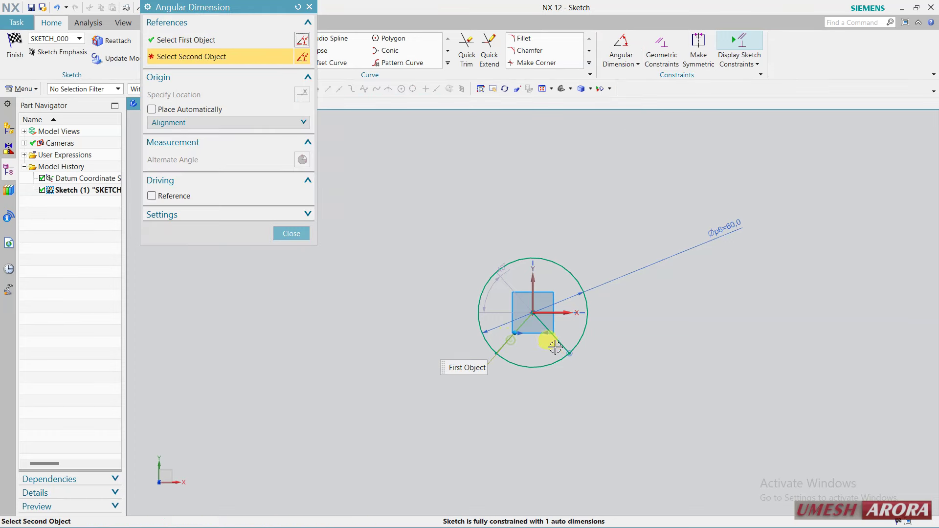
click(535, 356)
click(512, 418)
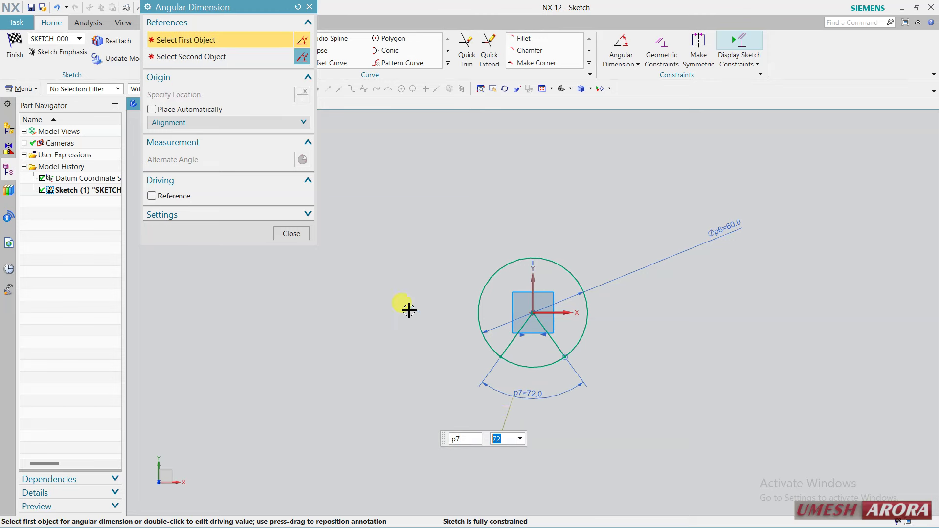
click(292, 233)
scroll(604, 346, up, 2)
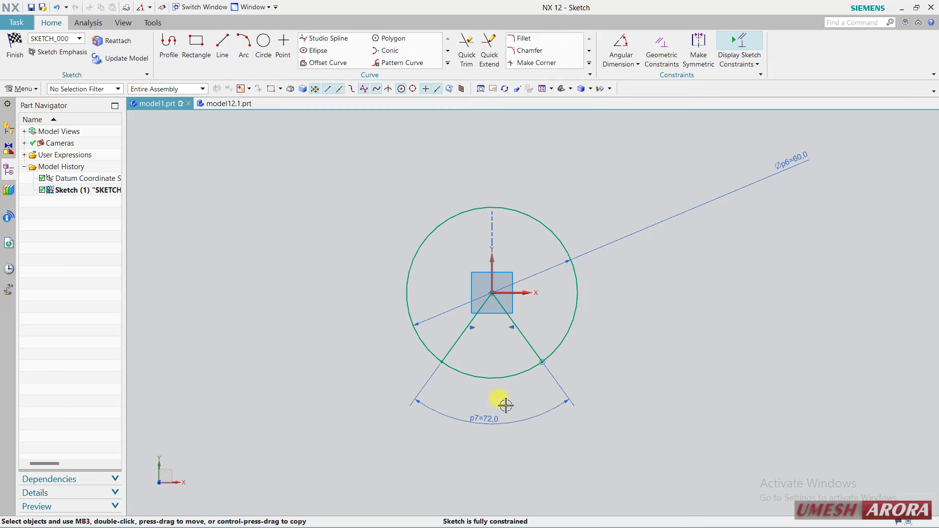
- Trim away the top of the circle, leaving the 72° wedge arc, and finish the sketch
click(470, 53)
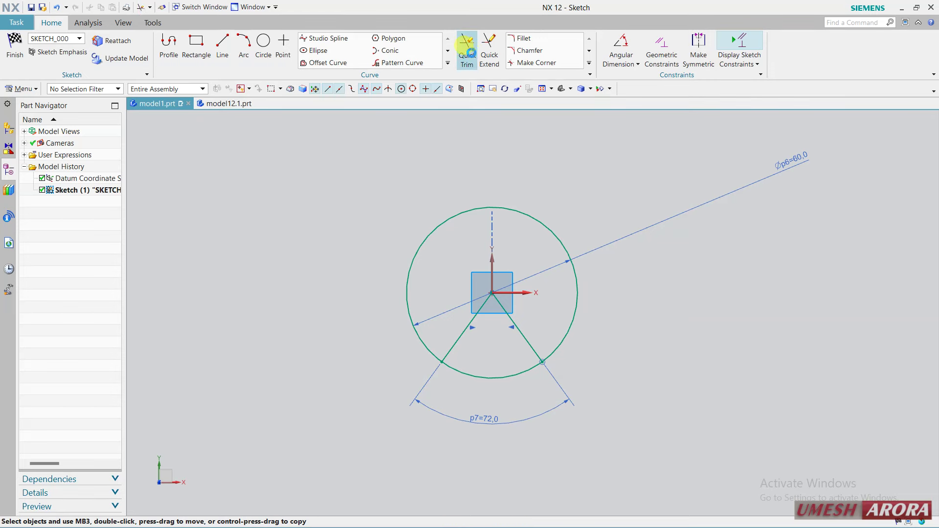
click(490, 205)
middle_click(533, 300)
click(509, 312)
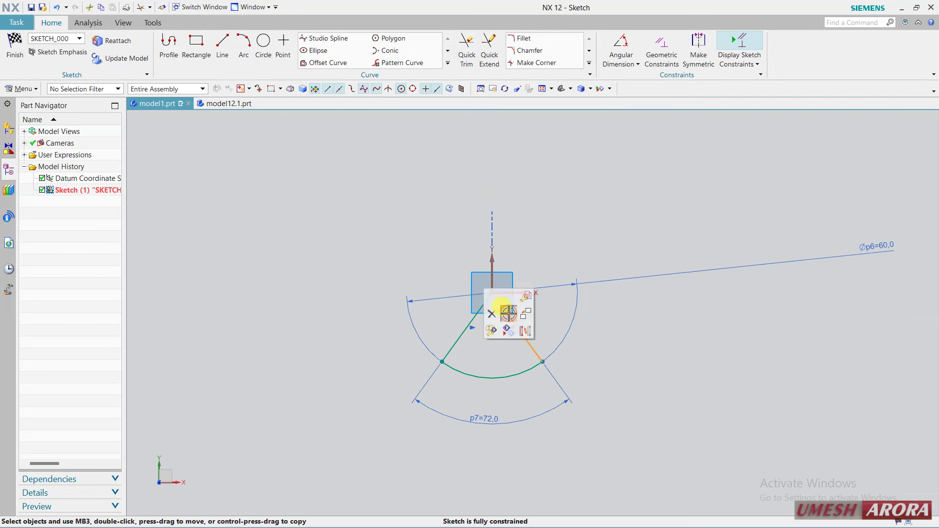
click(524, 326)
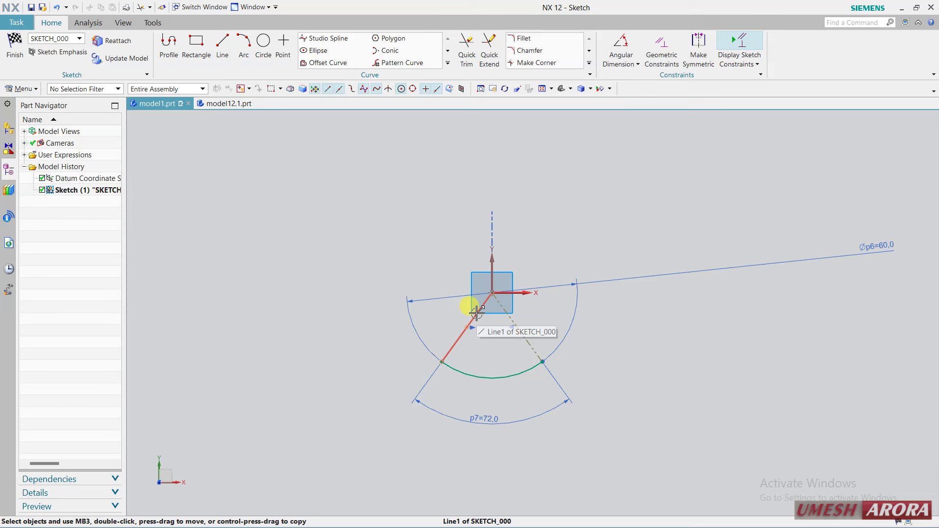
click(58, 7)
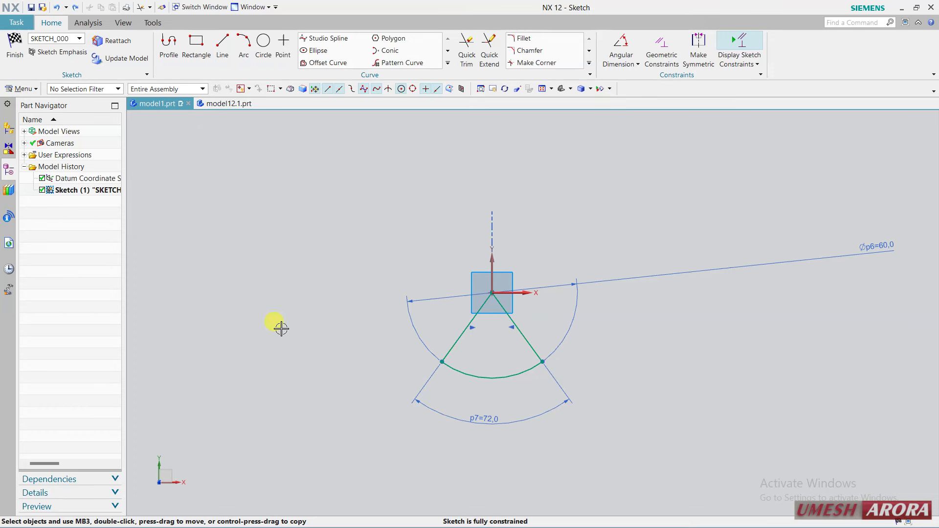
click(23, 72)
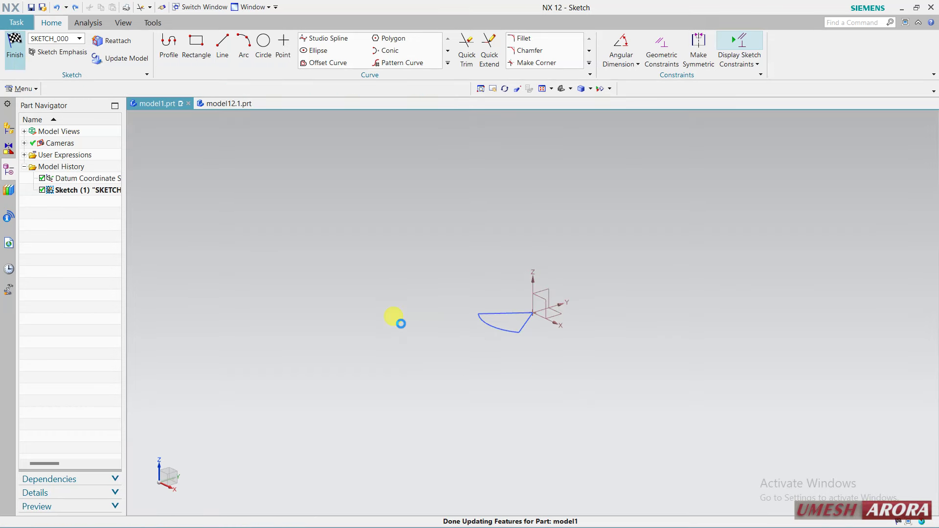
- Extrude only the single arc into a surface with end distance 0, hanging below the arc
scroll(509, 338, down, 4)
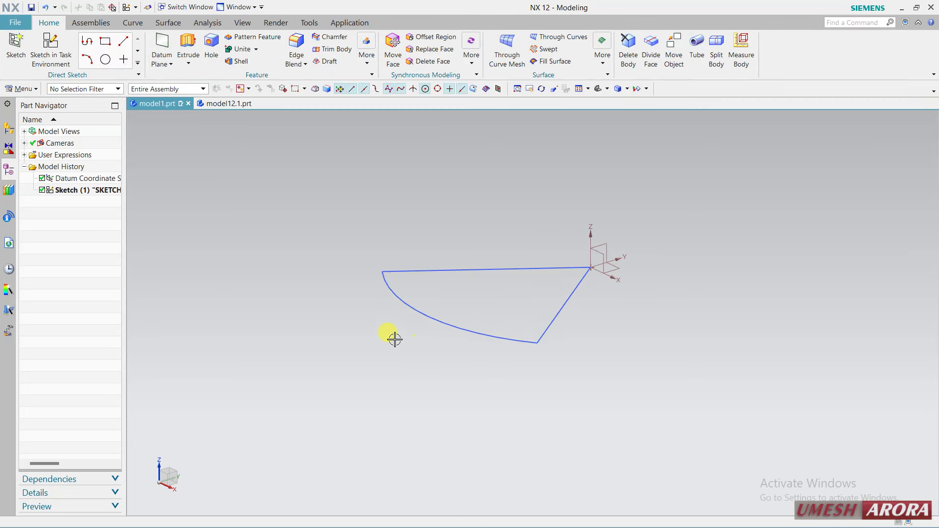
click(188, 46)
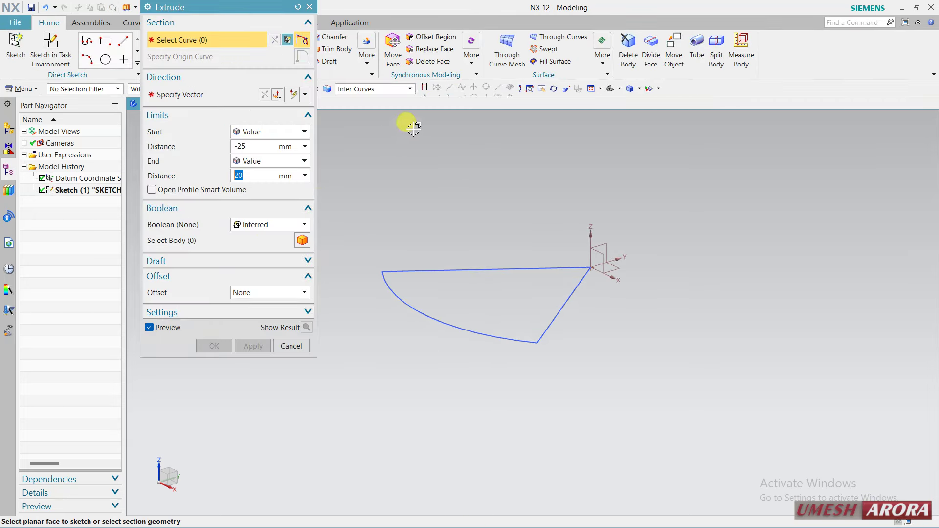
click(387, 88)
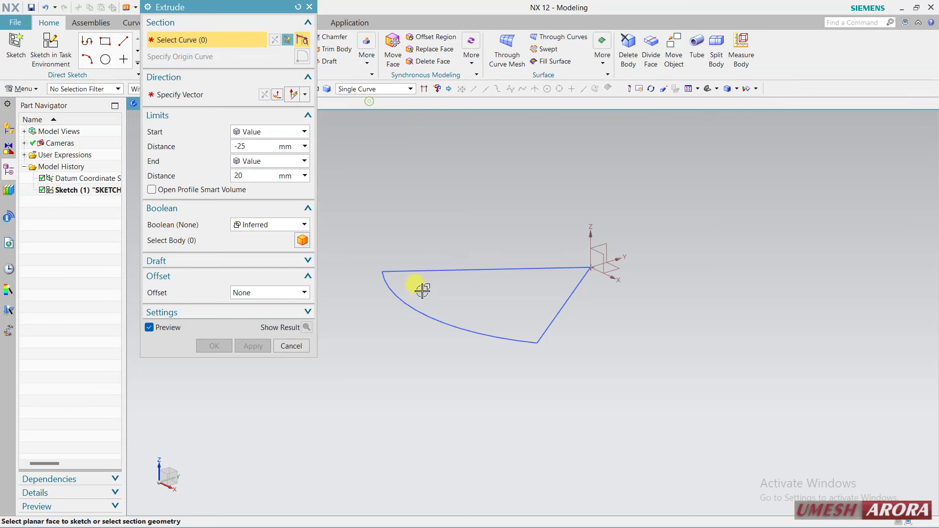
click(408, 299)
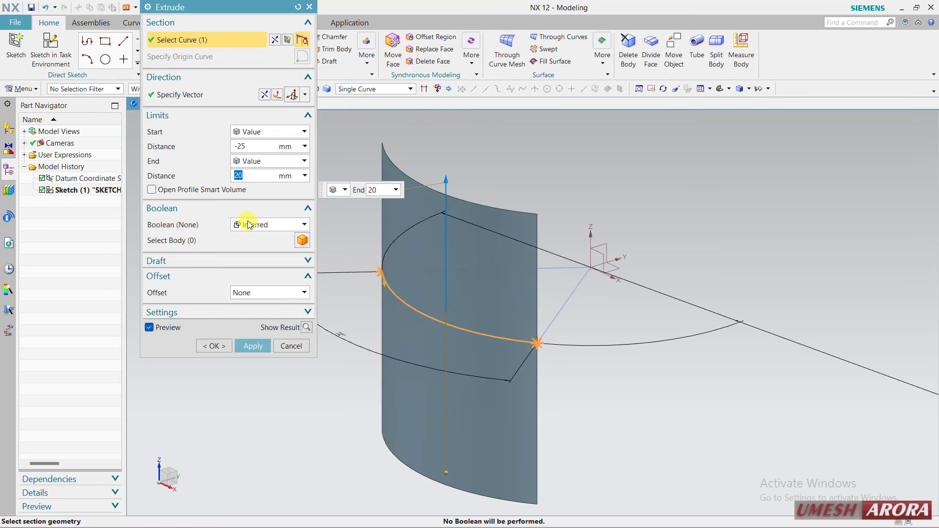
text(0)
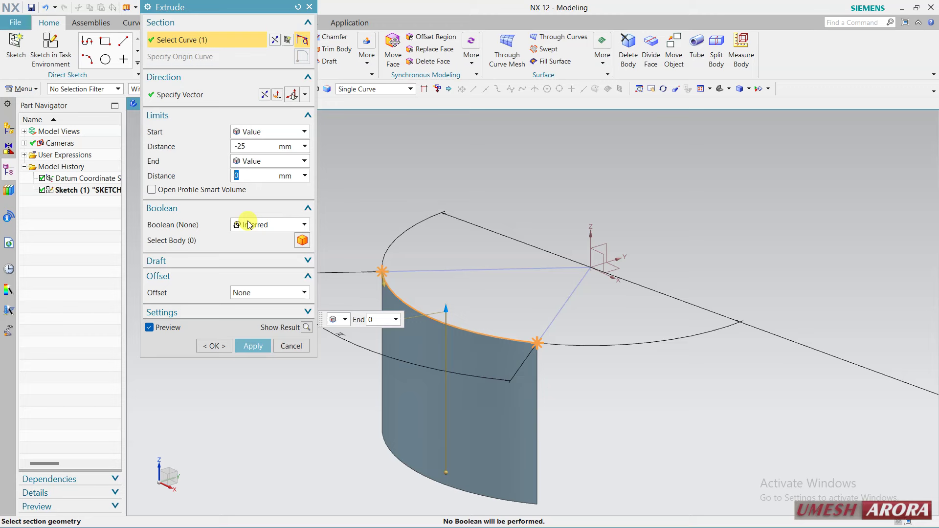
click(264, 95)
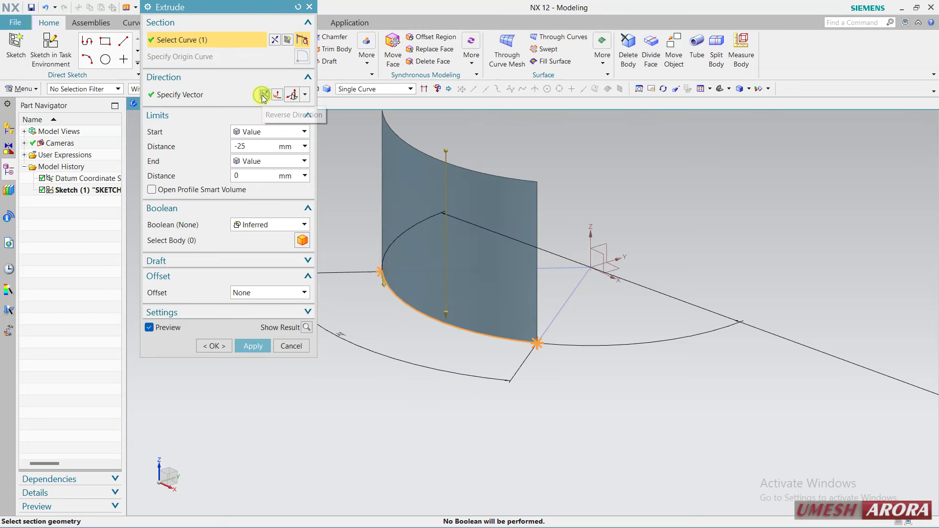
click(263, 96)
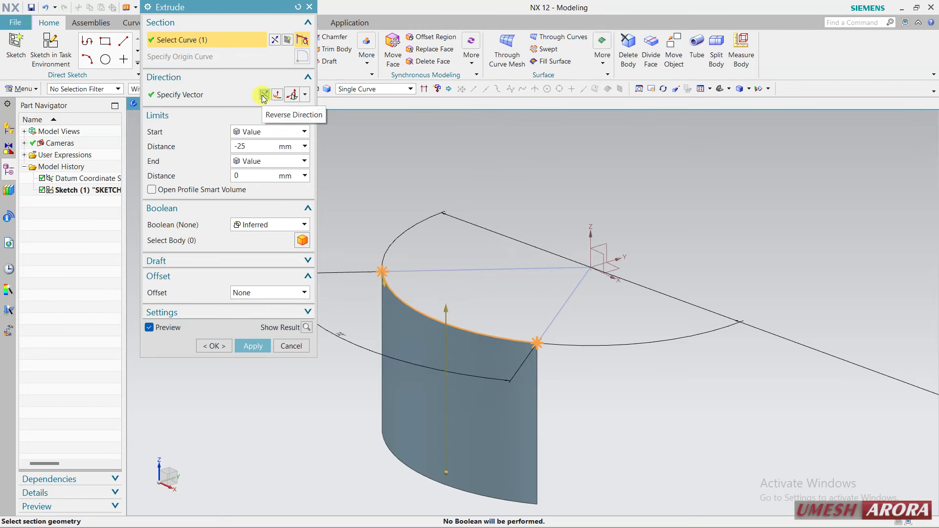
click(219, 347)
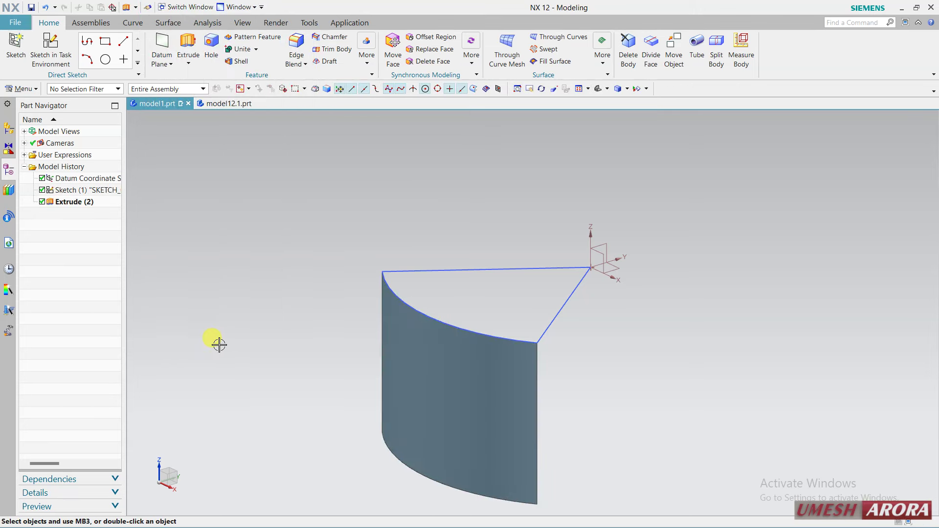
middle_drag(216, 342, 241, 337)
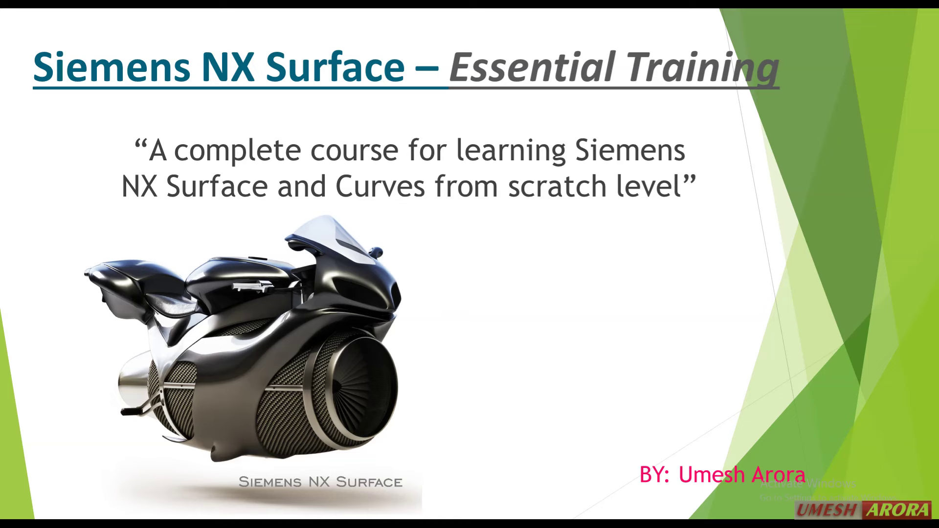
- Advance the promo slides through to the Large Assembly Loading Methods Overview slide
key(Right)
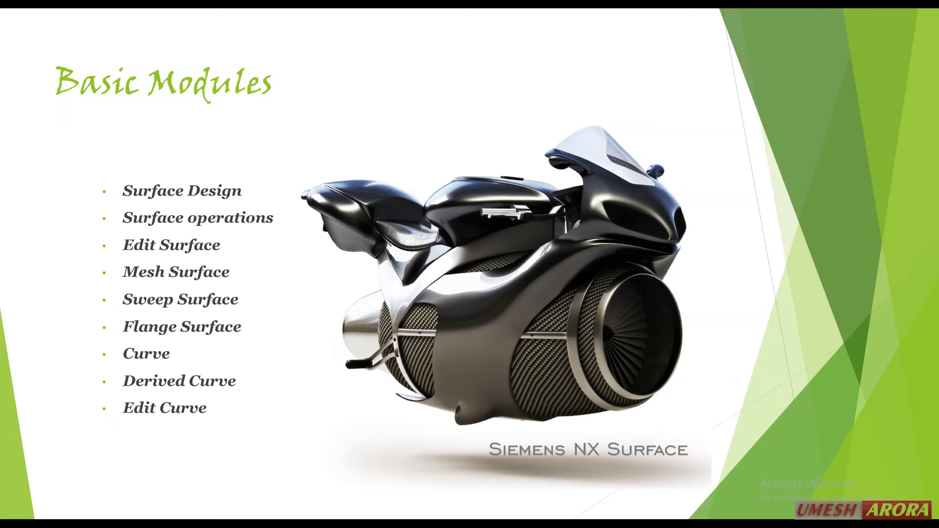
key(Right)
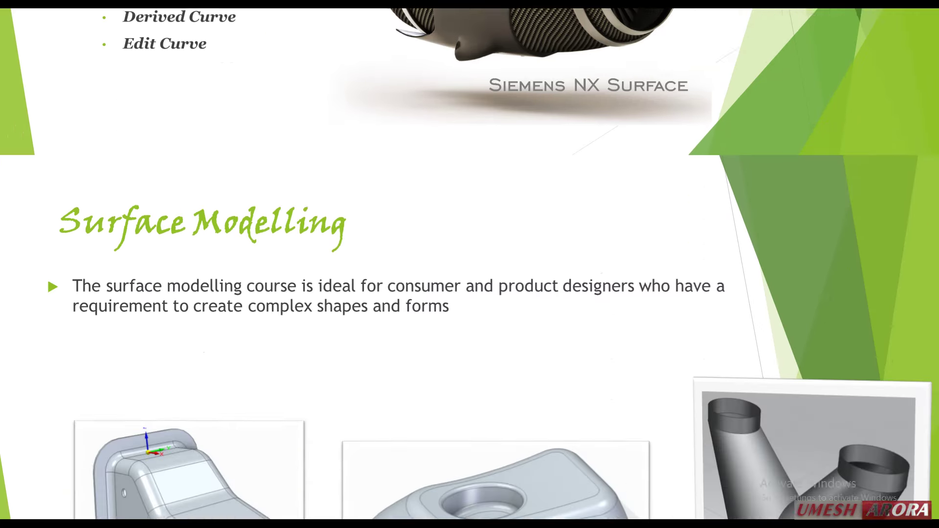
key(Right)
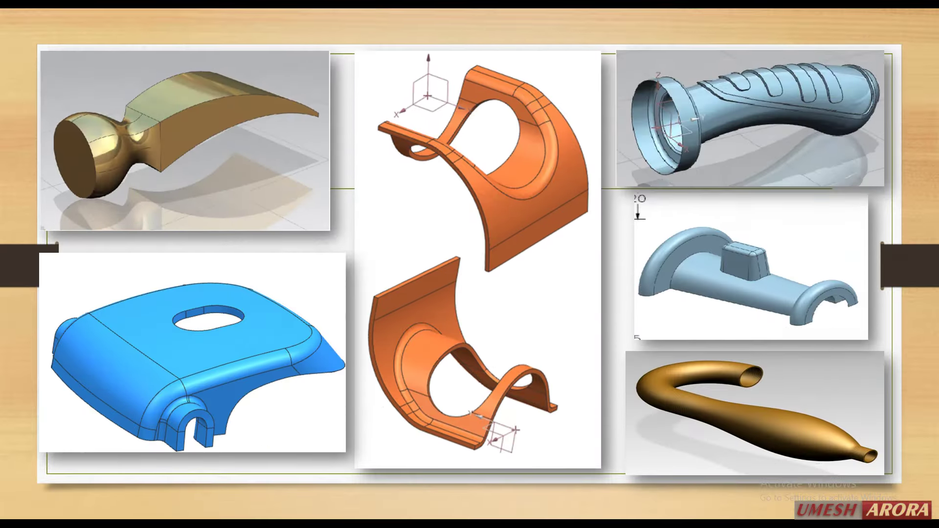
key(Right)
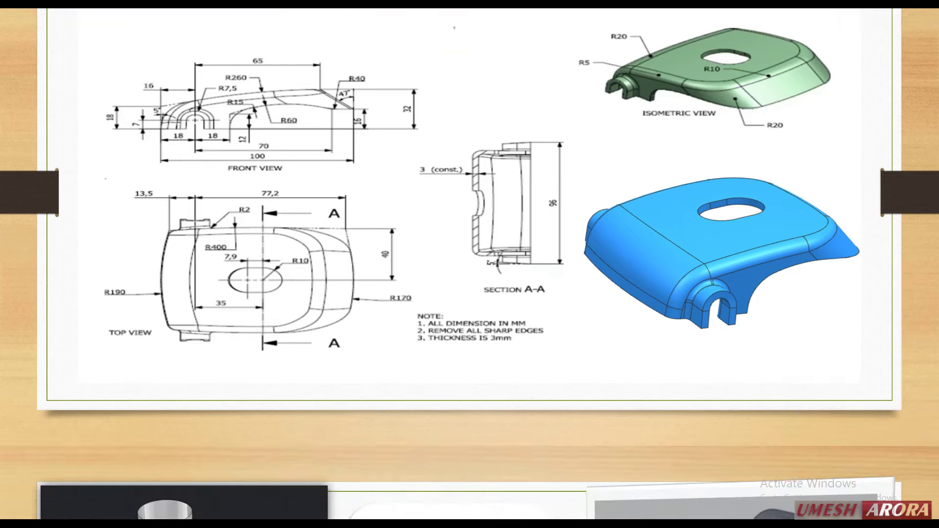
key(Right)
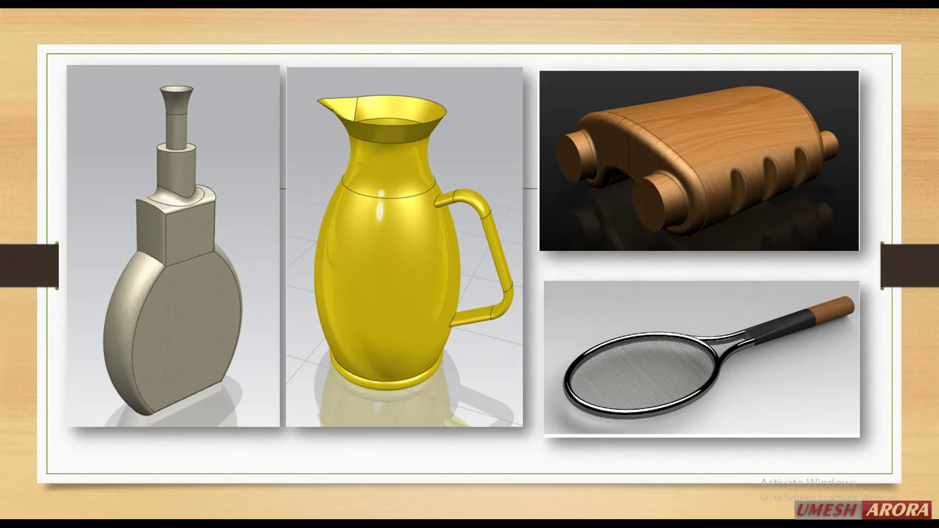
key(Right)
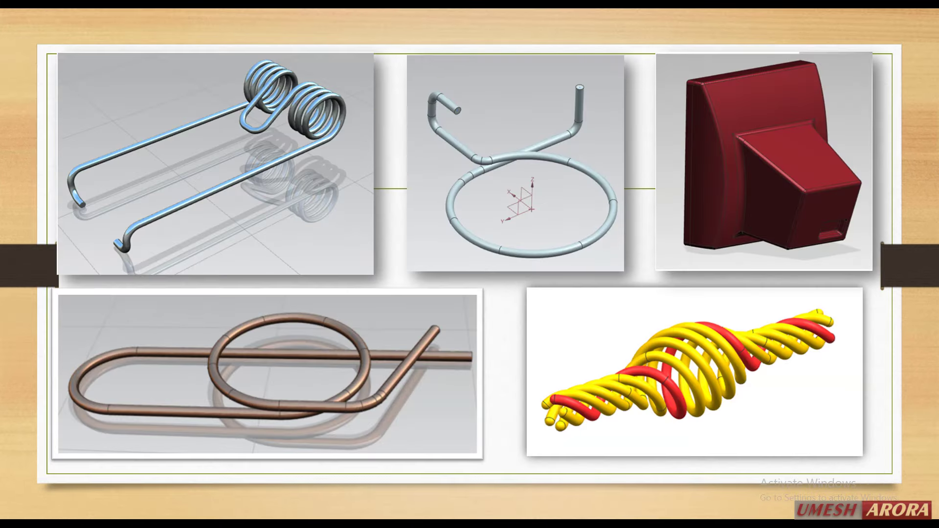
key(Right)
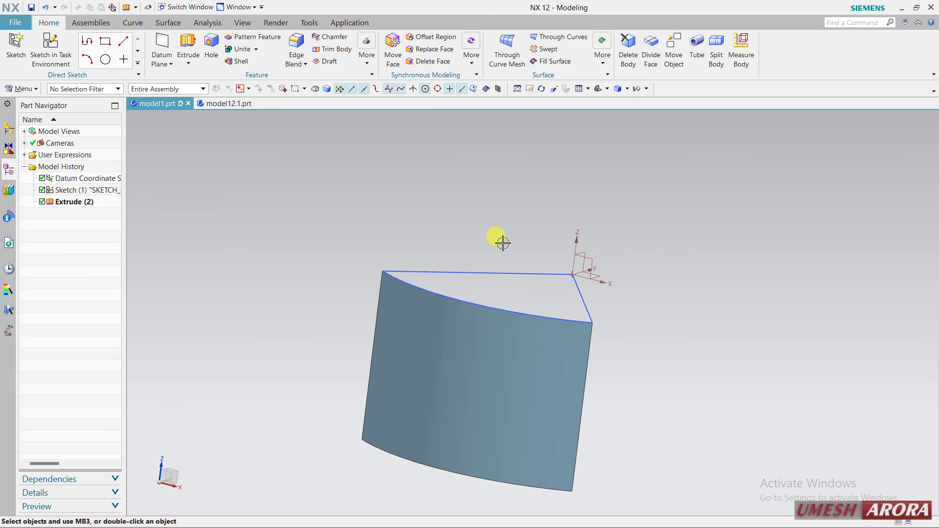
- Hide the sketch curves so only the extruded surface remains, viewed from the front
mouse_move(501, 241)
middle_down()
mouse_move(498, 259)
mouse_move(478, 224)
mouse_move(576, 306)
mouse_move(585, 281)
mouse_move(579, 293)
mouse_move(570, 289)
middle_up()
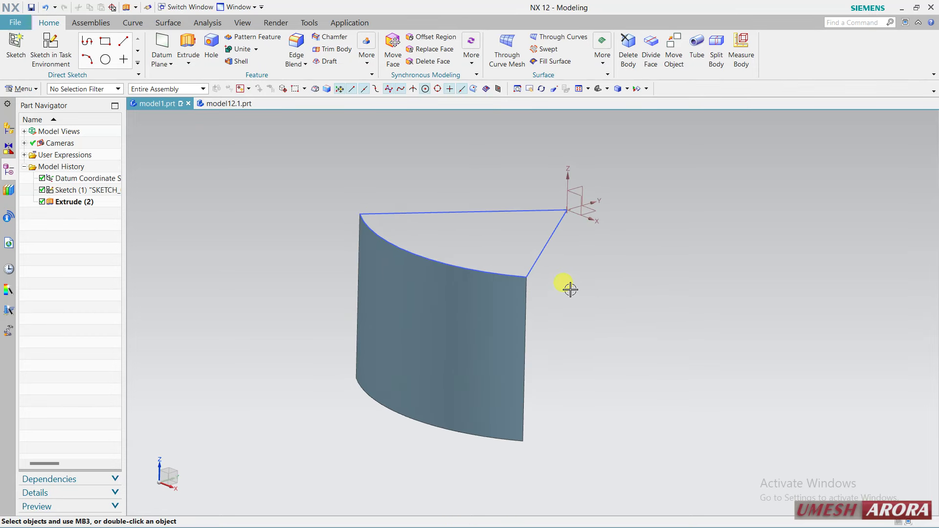
click(559, 242)
click(553, 247)
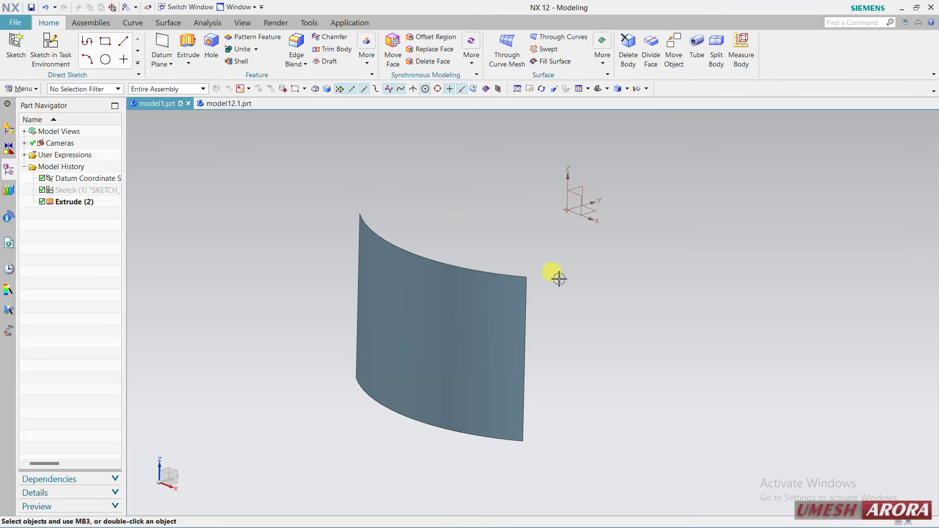
mouse_move(558, 279)
middle_down()
mouse_move(608, 251)
mouse_move(631, 254)
middle_up()
key(F8)
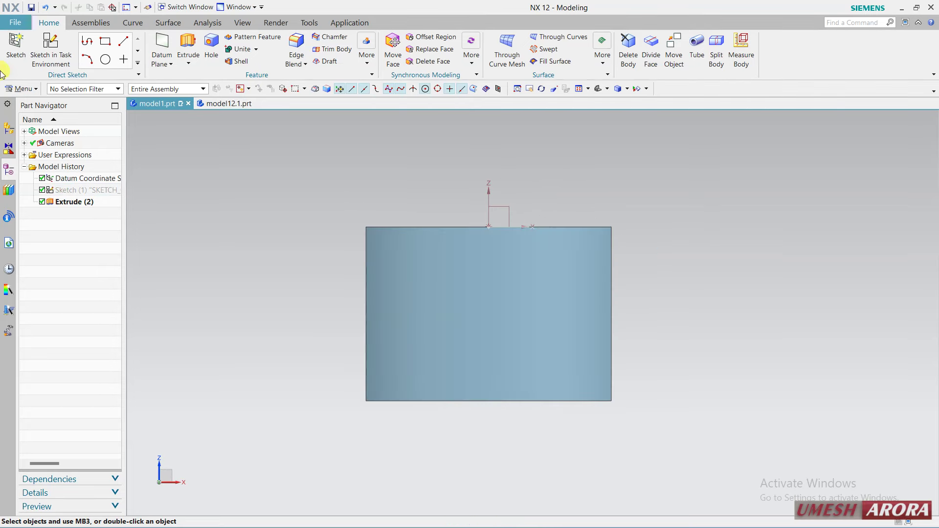
- Start a new sketch on the vertical XZ datum plane facing the extruded surface
click(49, 49)
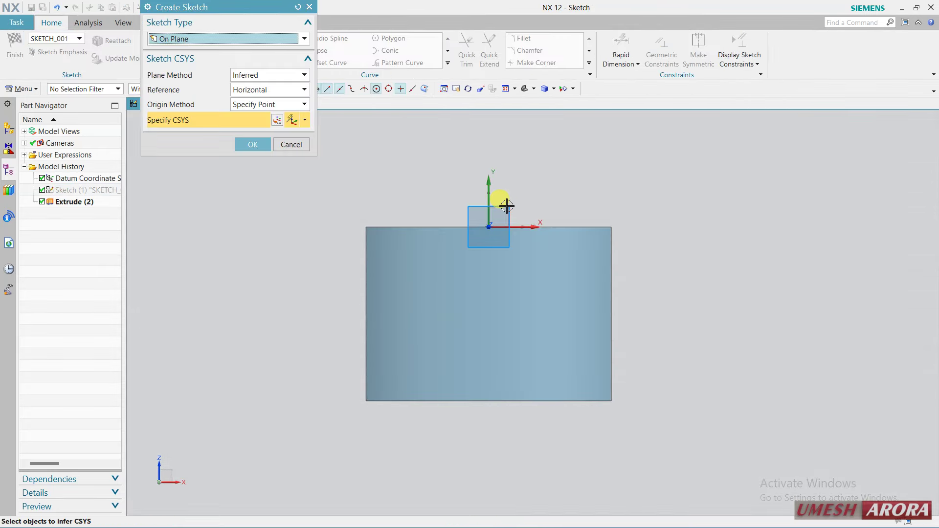
click(505, 190)
click(254, 145)
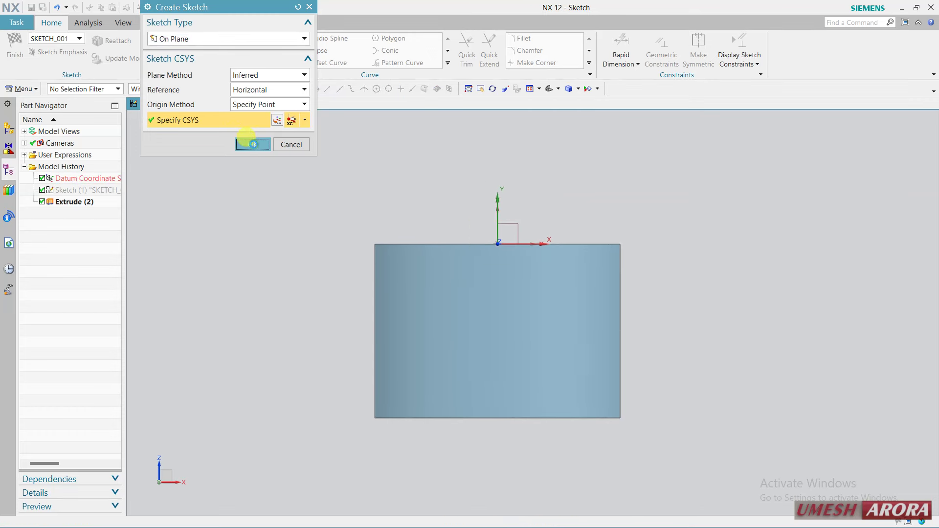
shift+middle_drag(426, 192, 369, 136)
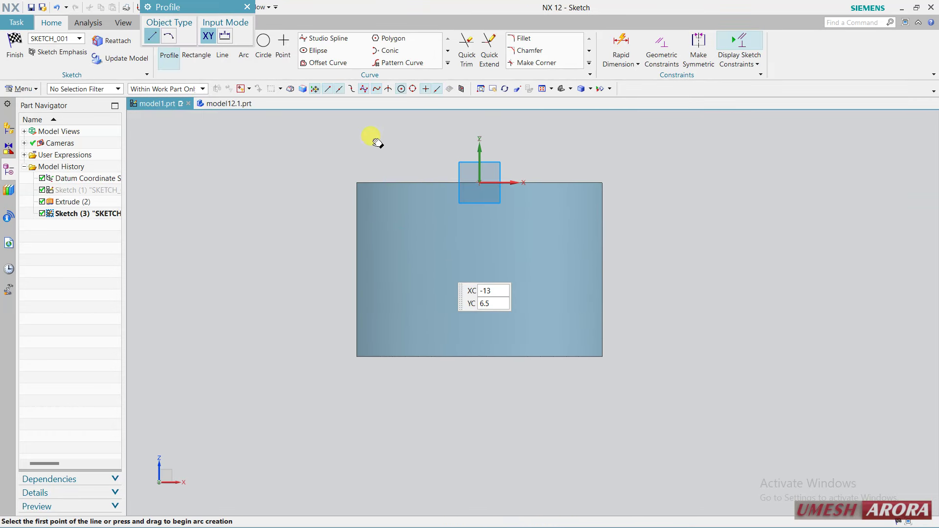
scroll(369, 132, up, 1)
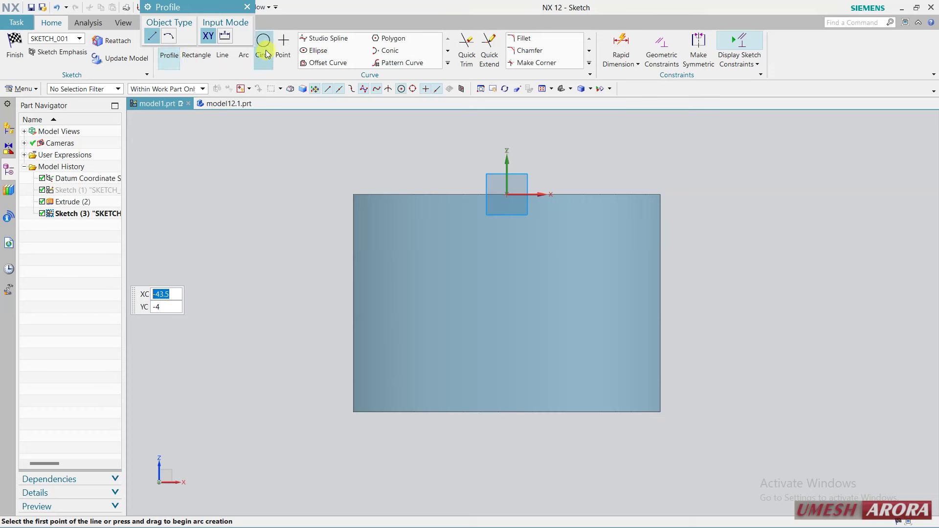
- Try drawing an arc and mirroring it about the vertical axis, then undo it
click(244, 46)
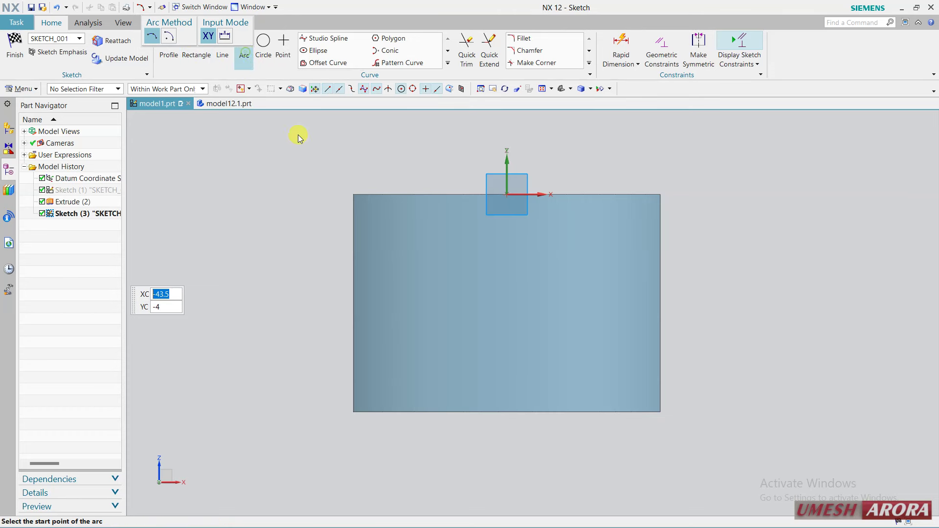
click(352, 229)
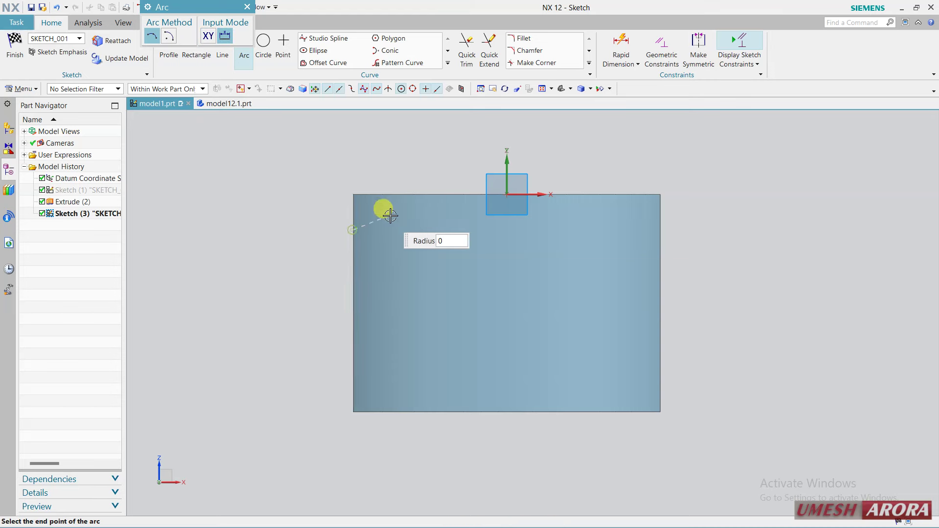
click(439, 214)
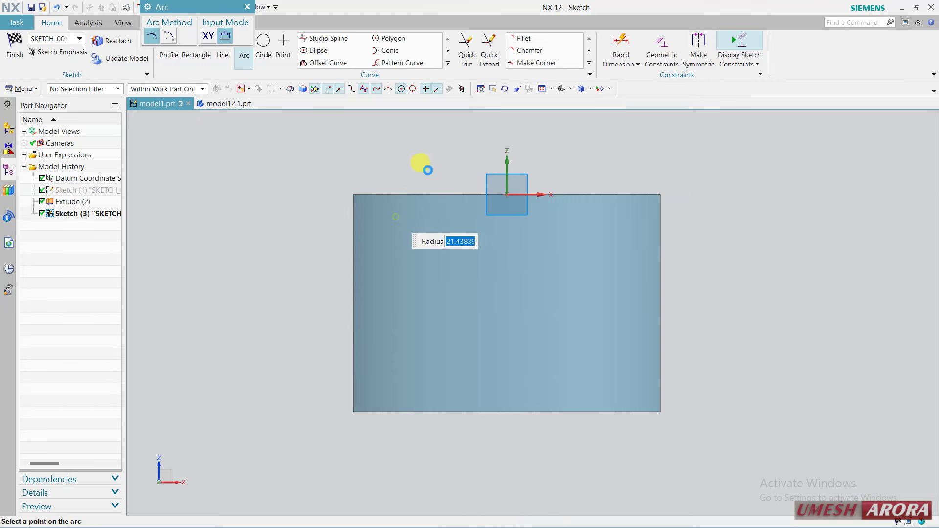
click(427, 169)
key(Escape)
click(447, 64)
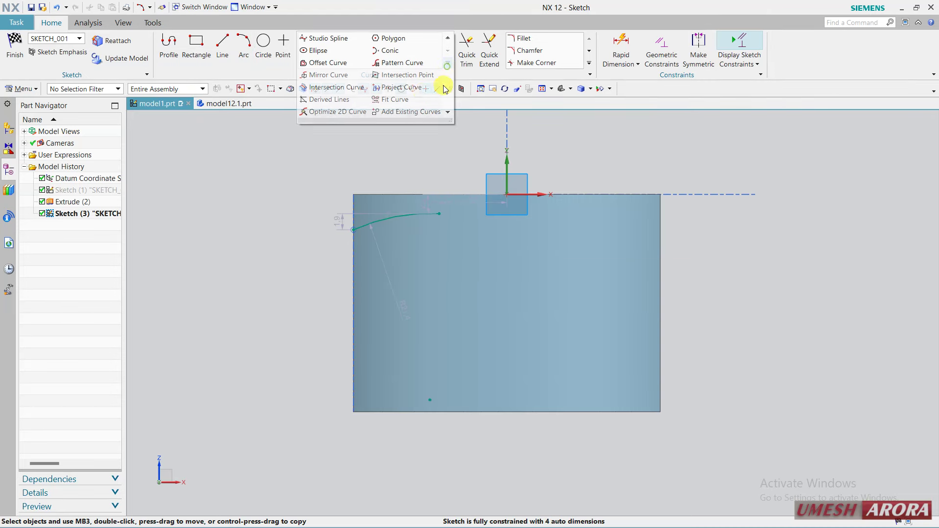
click(327, 75)
click(421, 213)
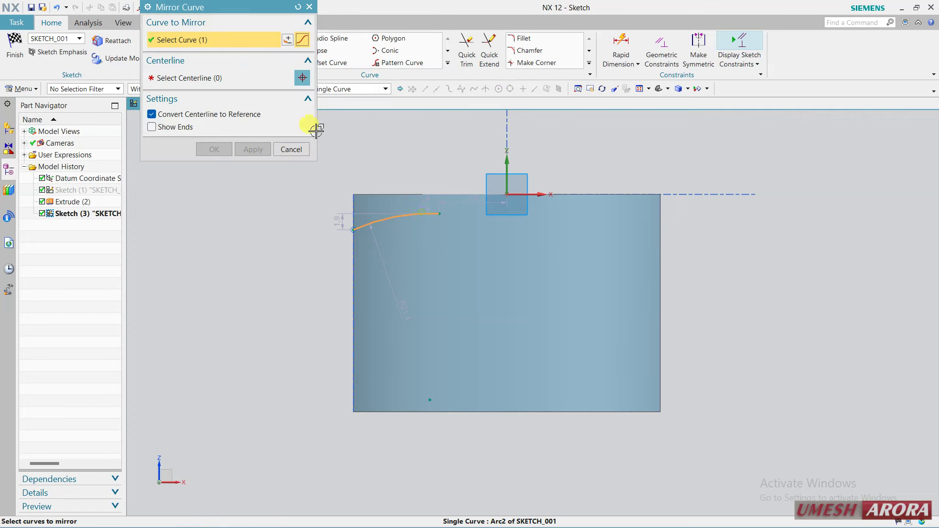
click(218, 79)
click(508, 161)
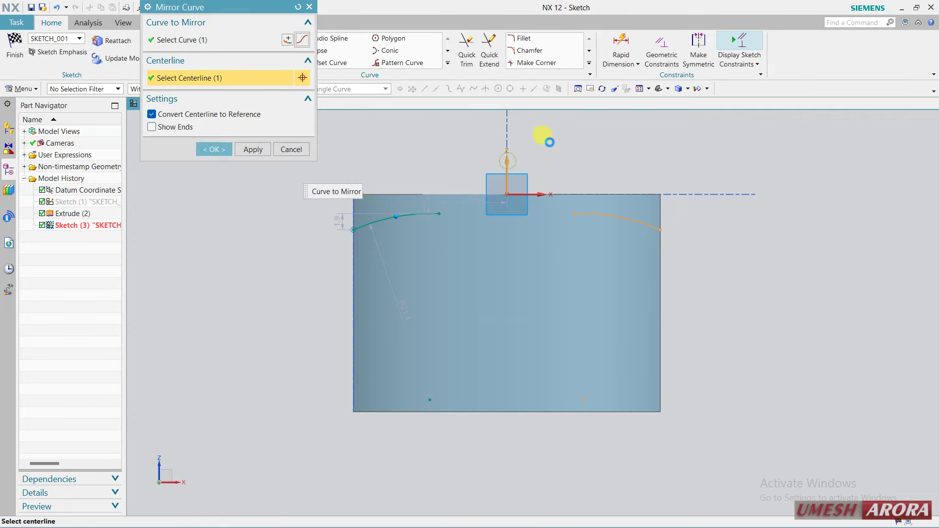
middle_click(543, 139)
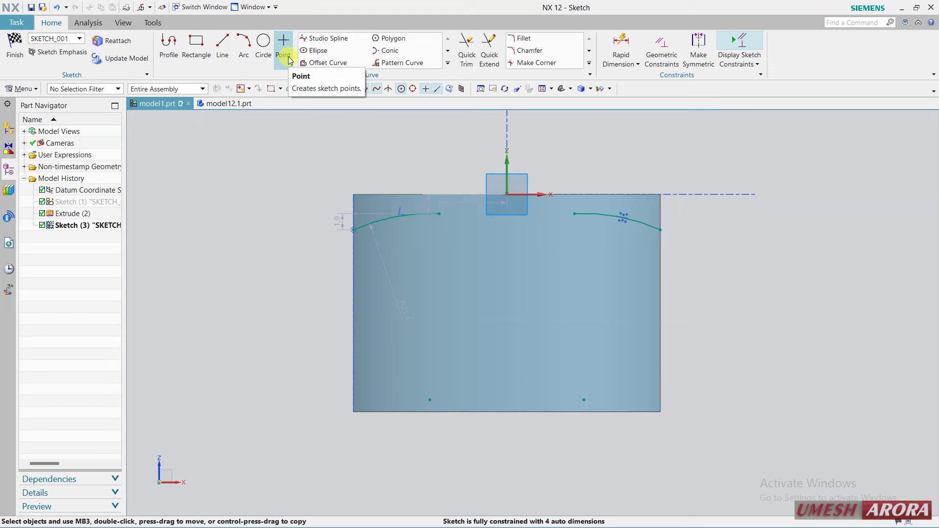
click(58, 9)
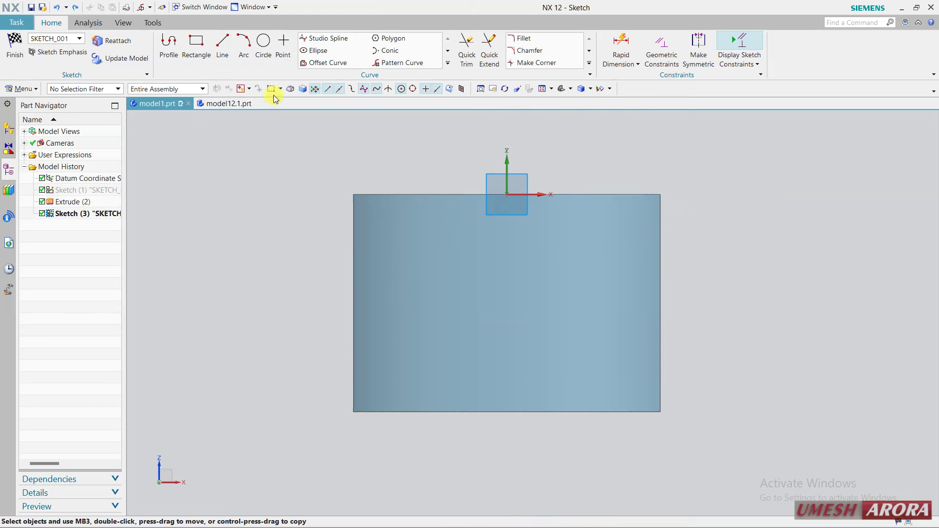
- Draw an arc from the surface's left edge and mirror it about the vertical axis
click(242, 43)
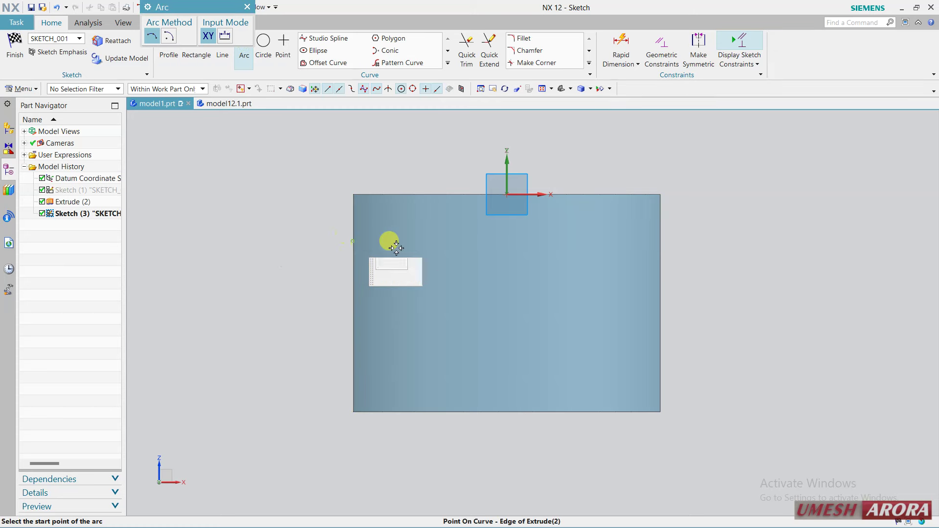
click(353, 241)
click(452, 223)
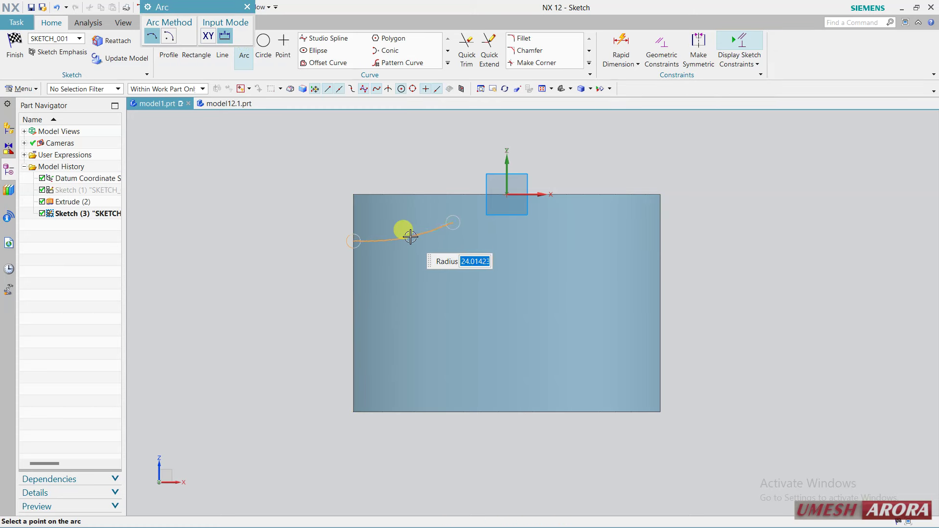
click(411, 236)
key(Escape)
click(445, 63)
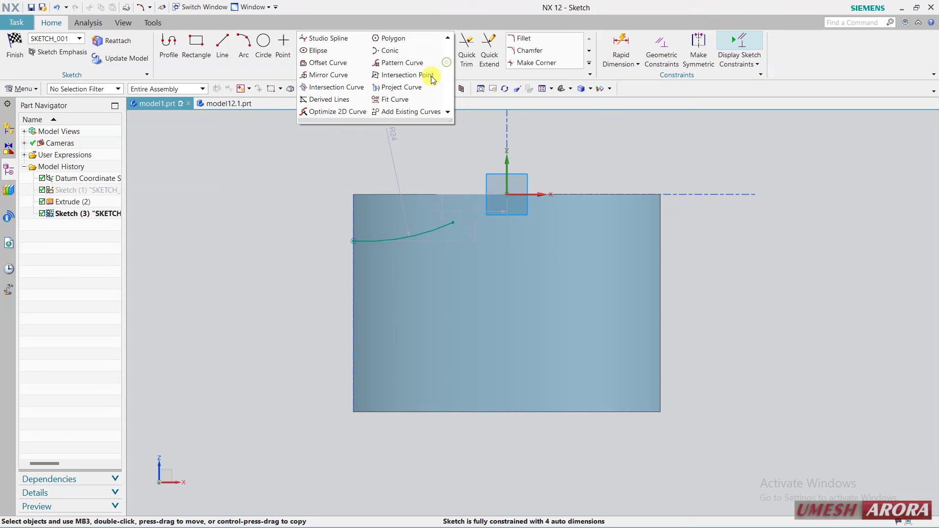
click(322, 75)
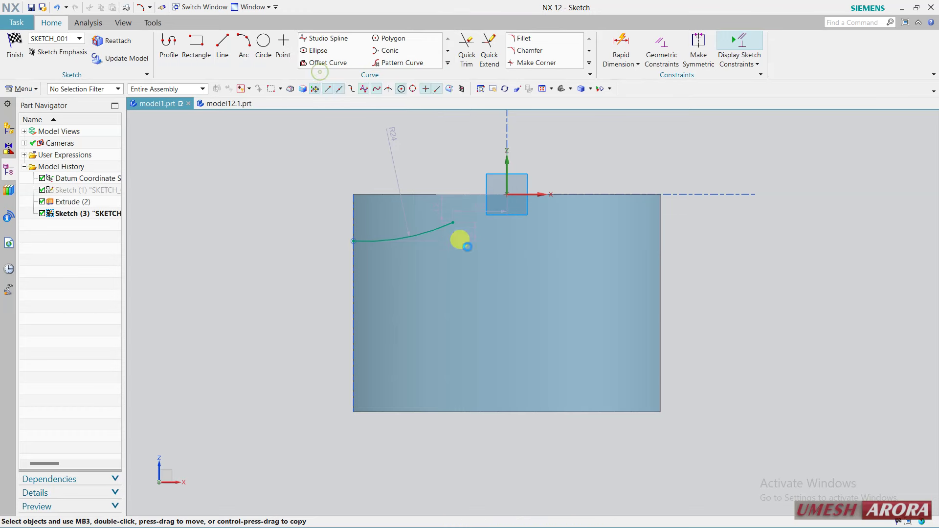
click(405, 237)
click(253, 84)
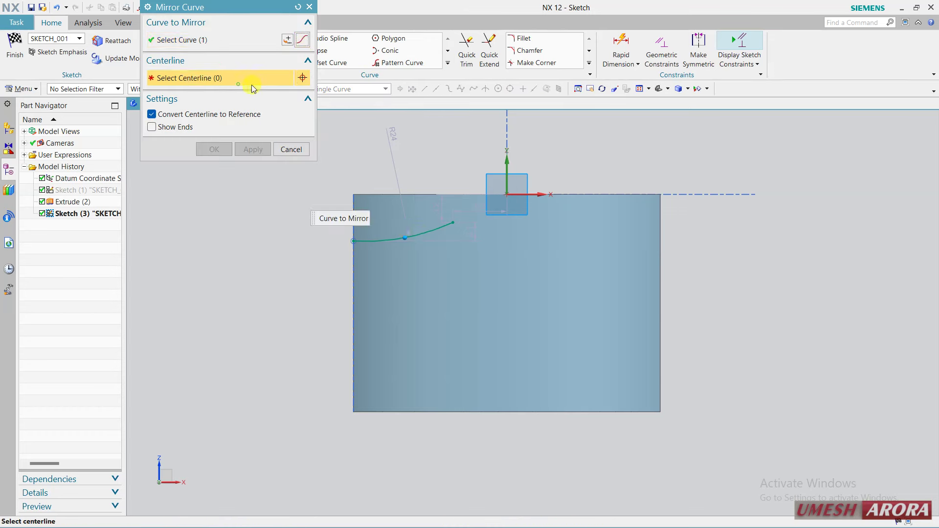
middle_click(504, 163)
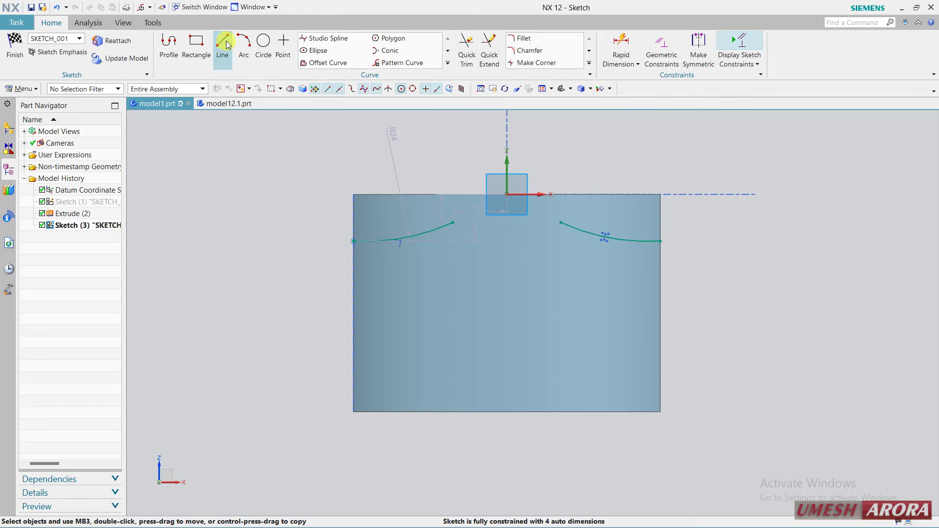
- Connect the left and right arcs with a middle arc bridging their ends
click(241, 42)
click(453, 222)
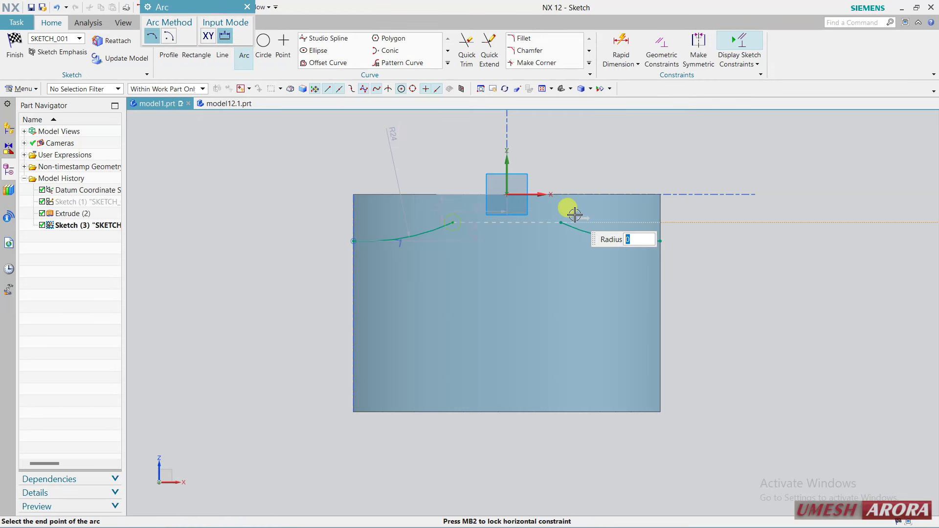
click(560, 221)
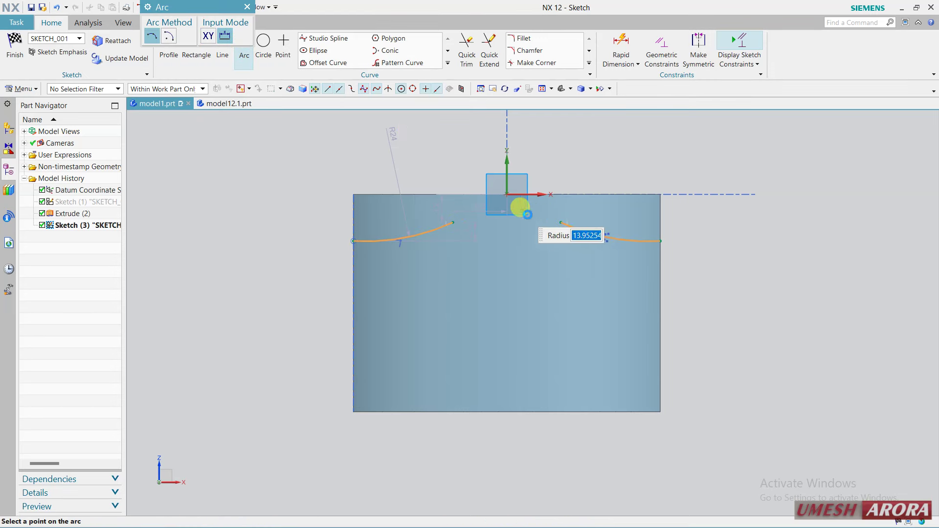
click(527, 214)
middle_click(507, 165)
scroll(507, 166, up, 1)
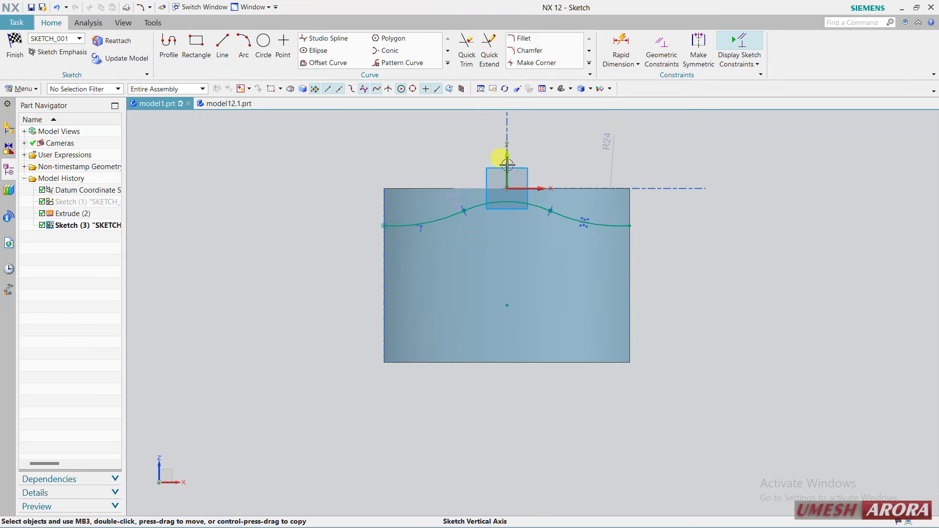
scroll(506, 165, down, 2)
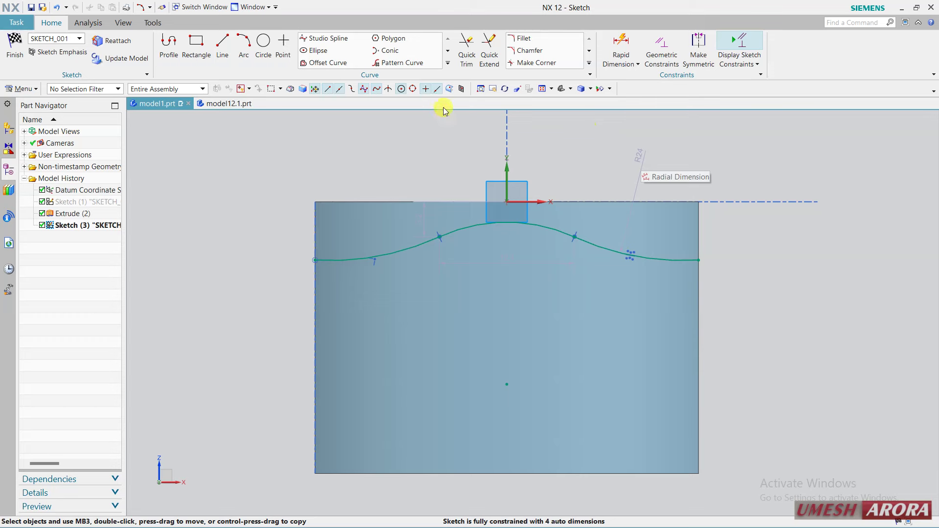
- Dimension the wave's right end 4.0 below the rectangle's top right corner
click(620, 41)
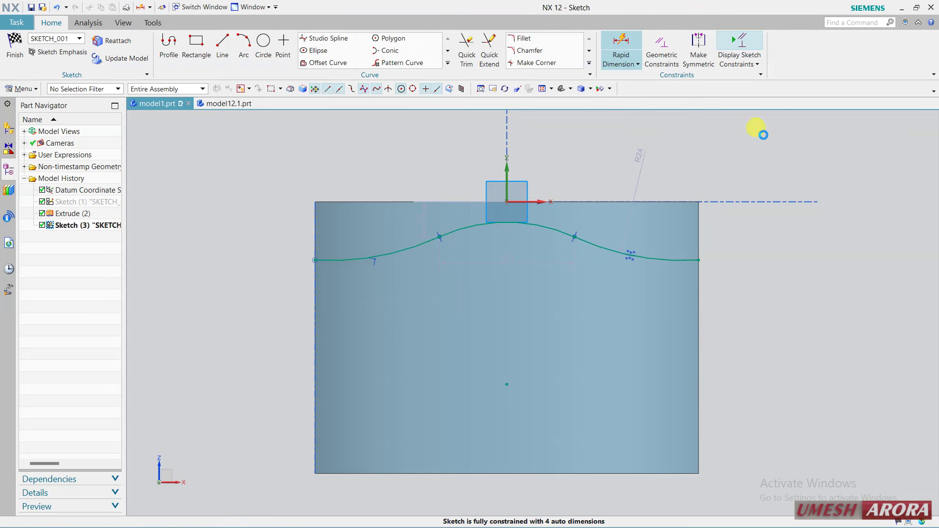
click(698, 201)
click(697, 260)
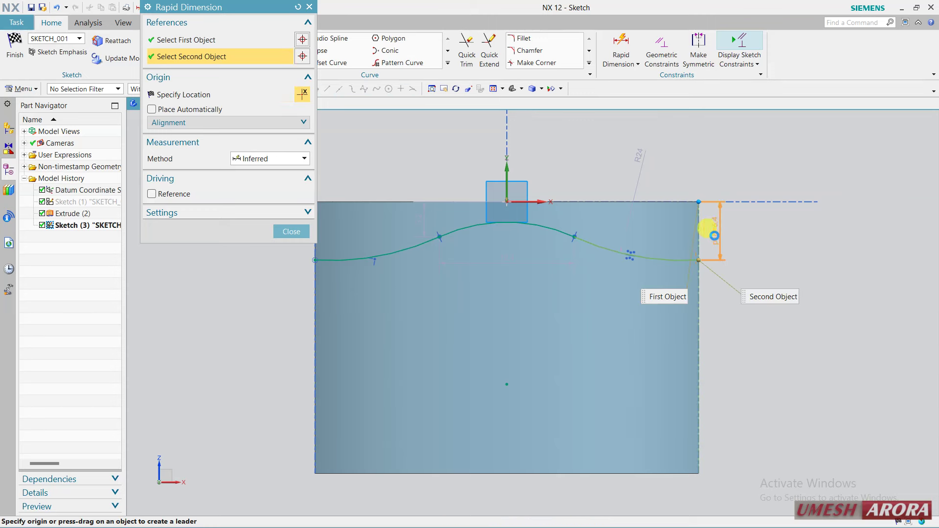
click(815, 246)
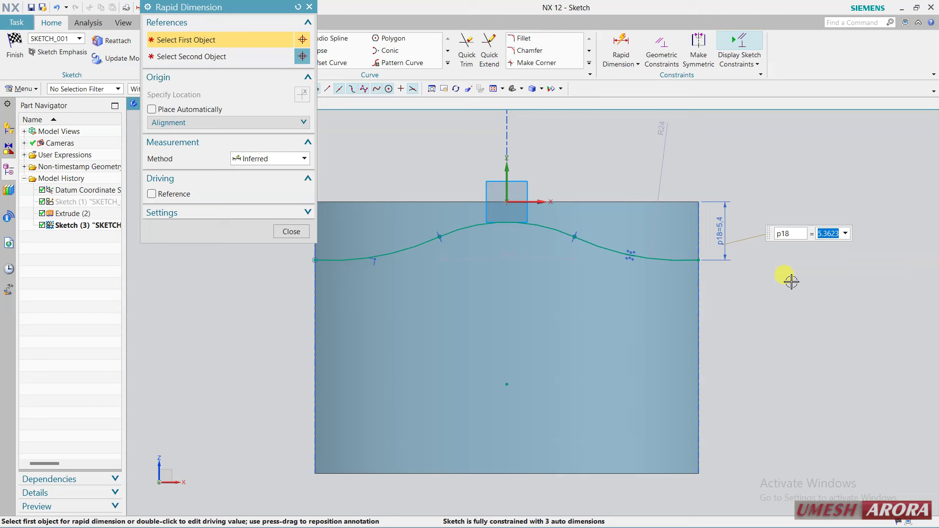
text(4)
key(Return)
- Set the wave radius to 80 and the middle arc's endpoint span to 6.0
click(662, 134)
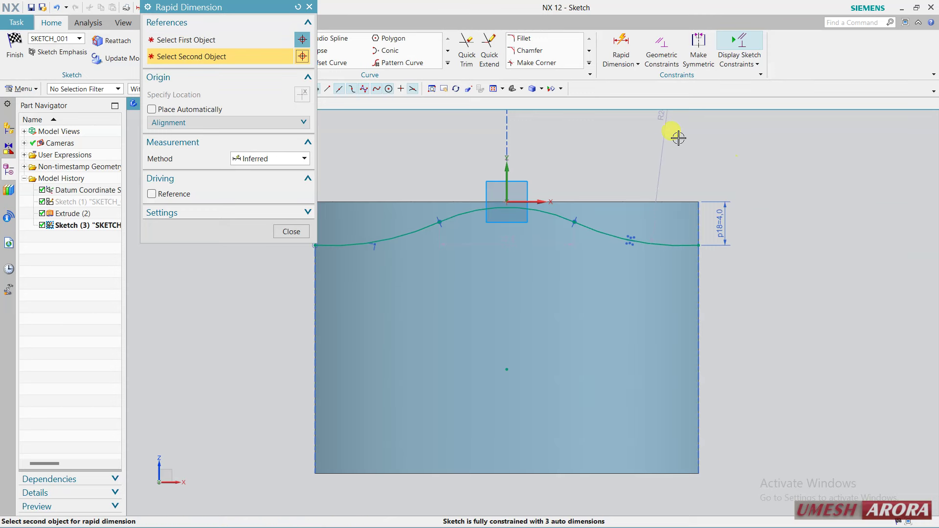
click(665, 122)
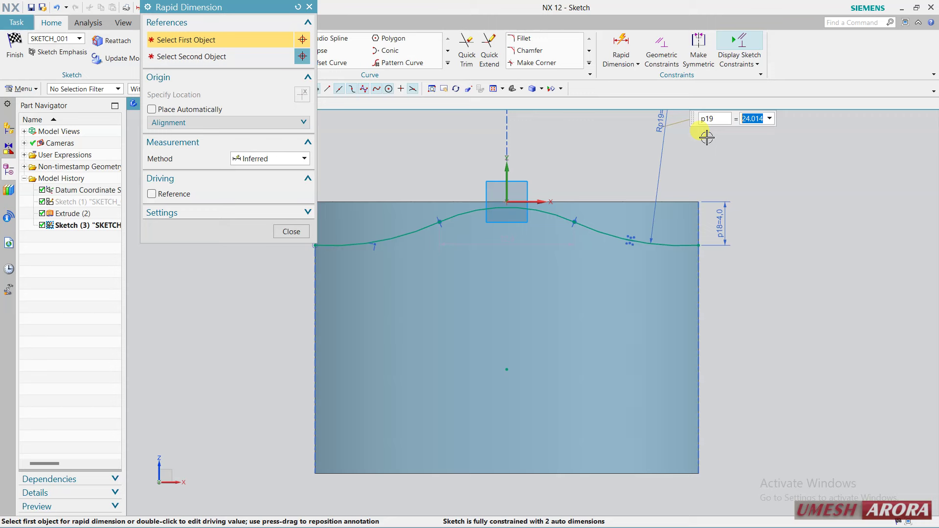
text(0)
key(Return)
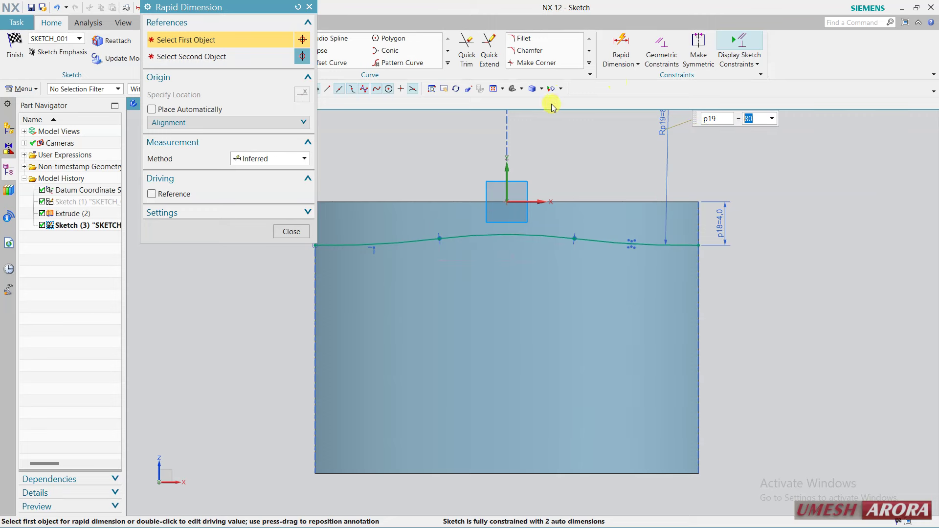
click(573, 238)
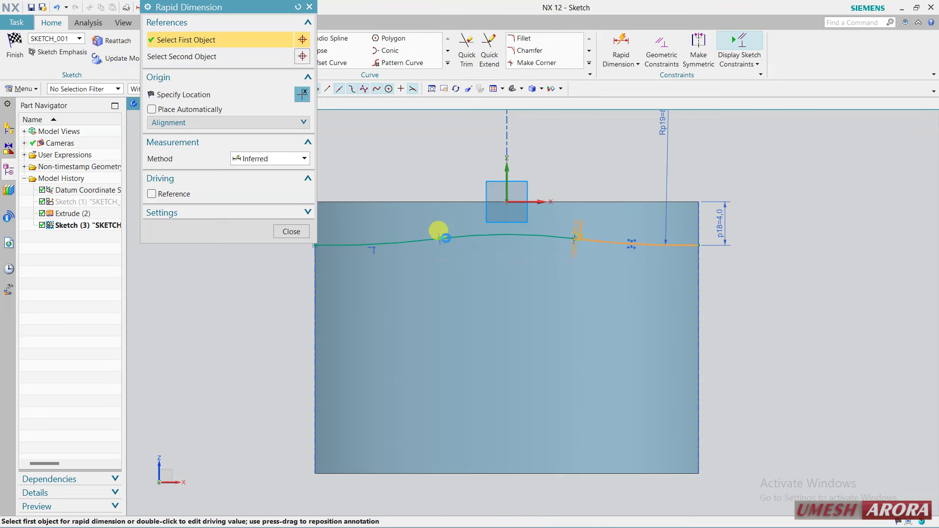
click(440, 238)
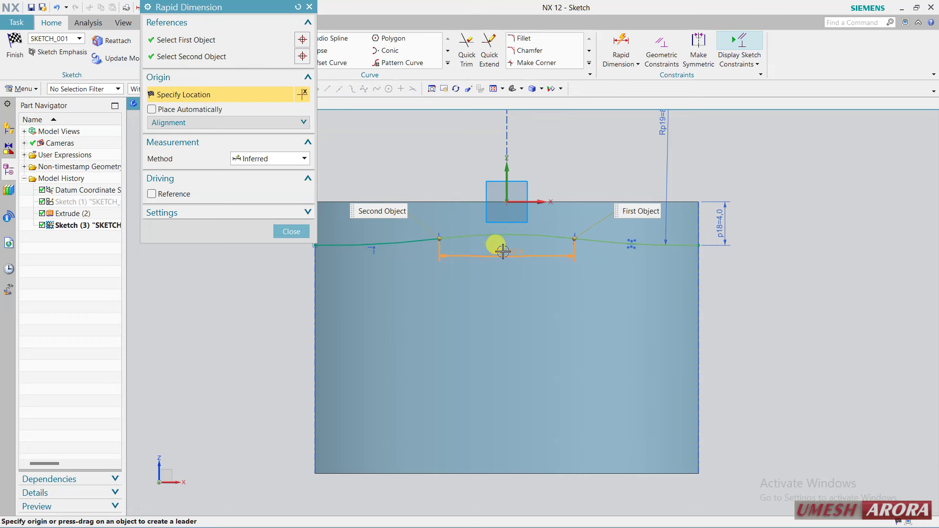
click(500, 250)
text(6)
click(477, 271)
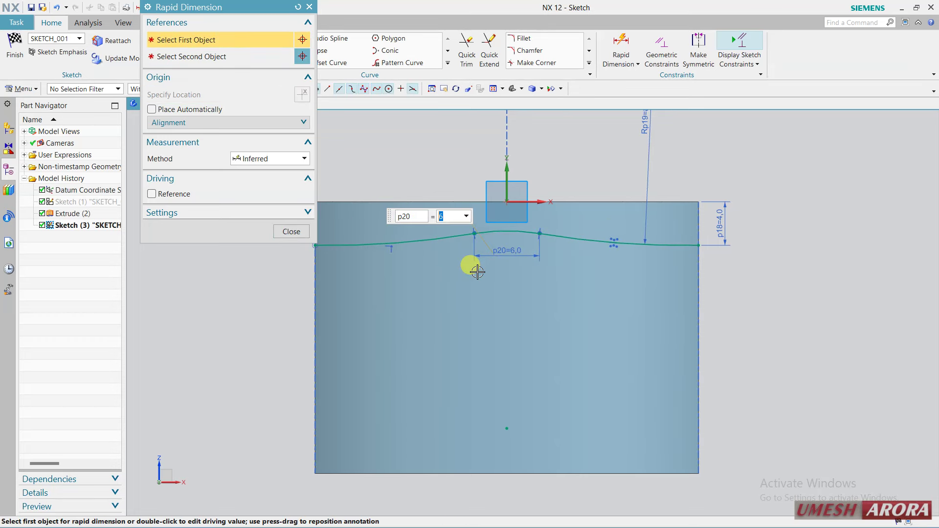
click(781, 205)
click(291, 232)
- Draw a horizontal line across the rectangle below the wave
click(222, 47)
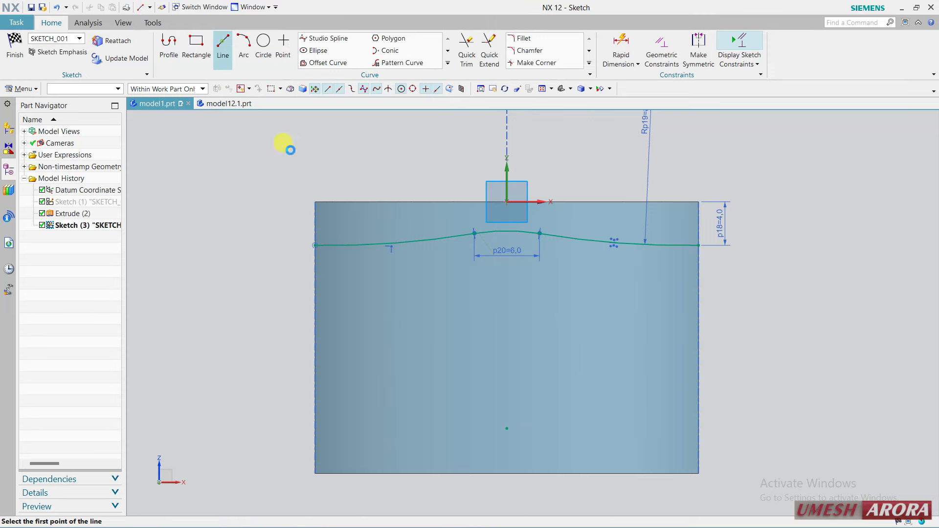
click(313, 267)
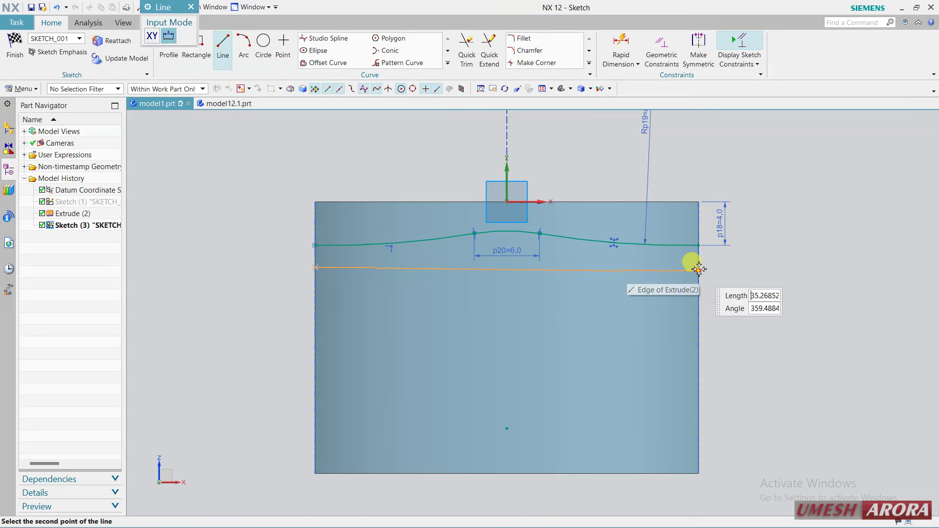
click(762, 279)
key(Escape)
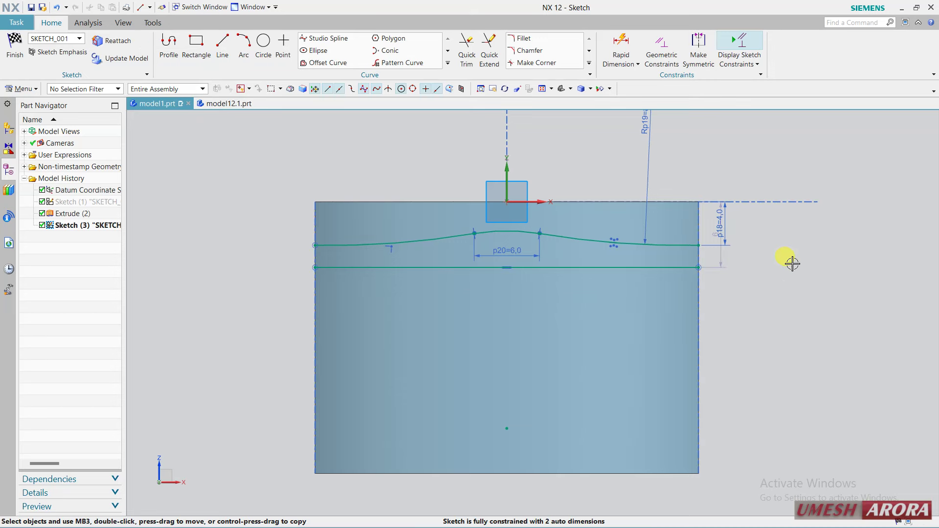
- Mirror the three wave curves across the horizontal line to make a second wave
click(447, 63)
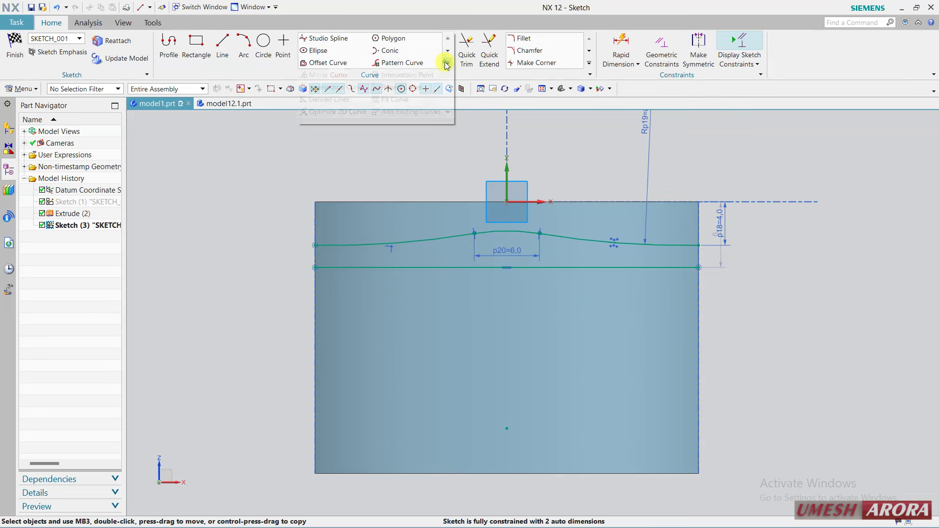
click(333, 73)
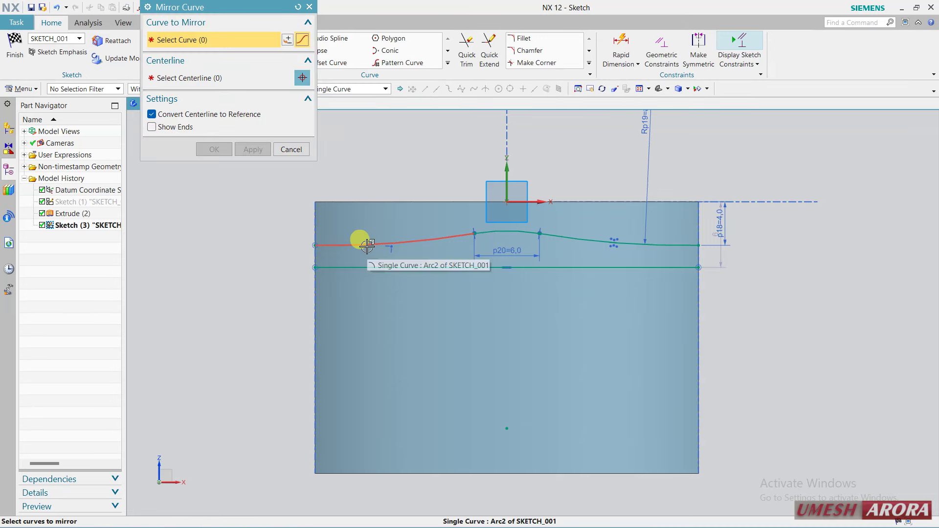
click(362, 244)
click(479, 237)
click(546, 233)
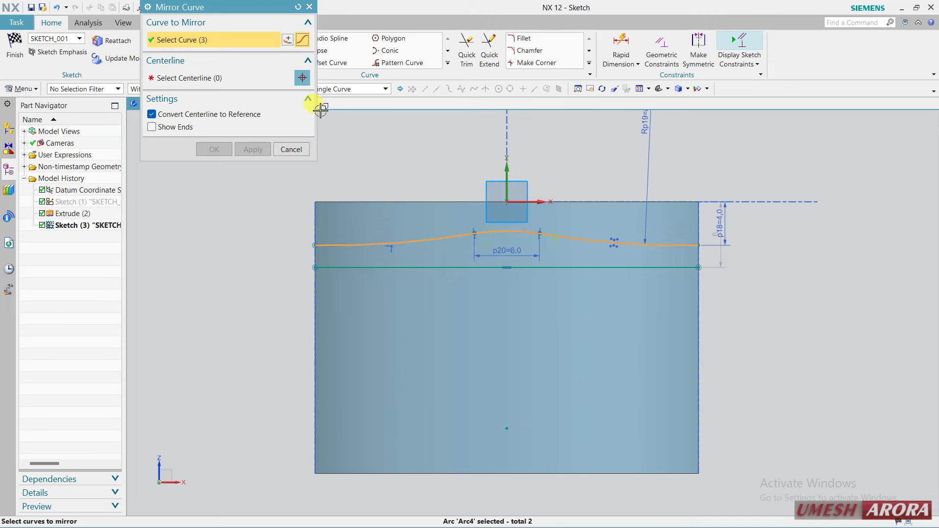
click(260, 74)
click(351, 266)
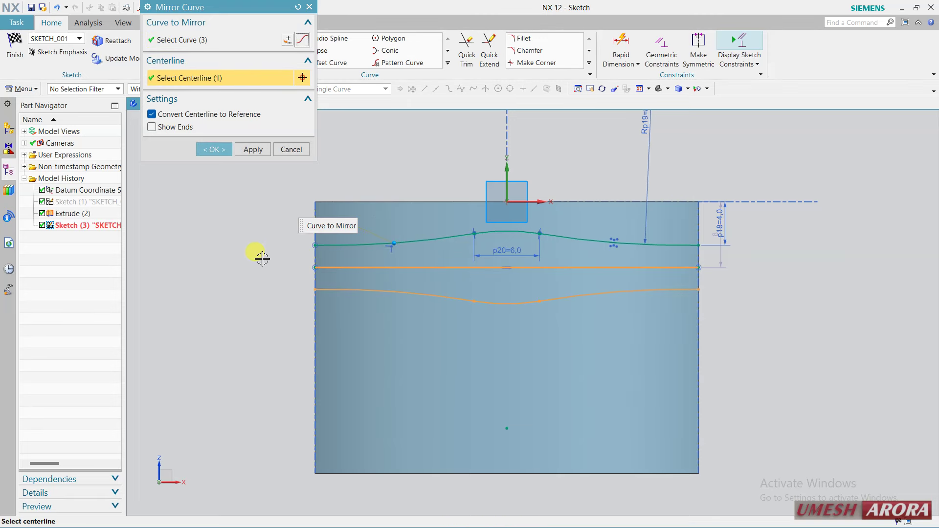
click(212, 149)
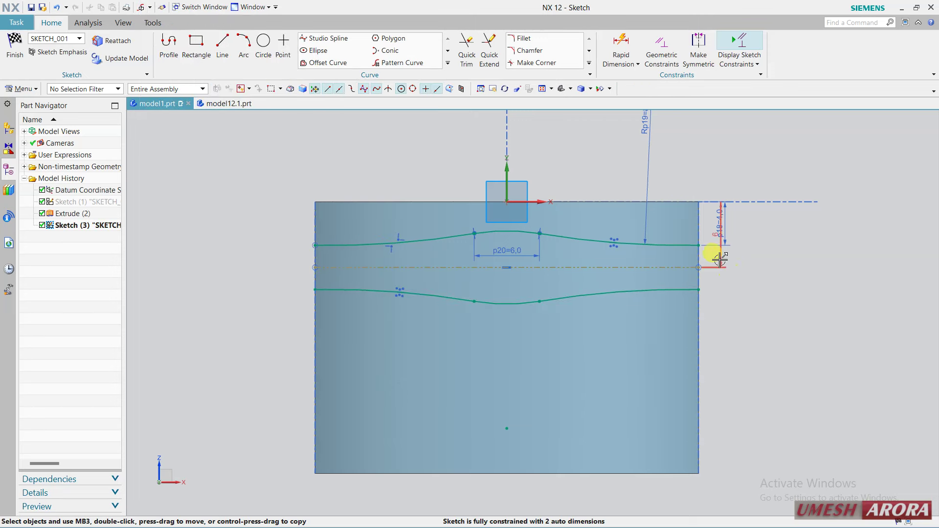
- Dimension the mirror line 7.0 below the top edge and delete dimension p18
drag(719, 260, 770, 264)
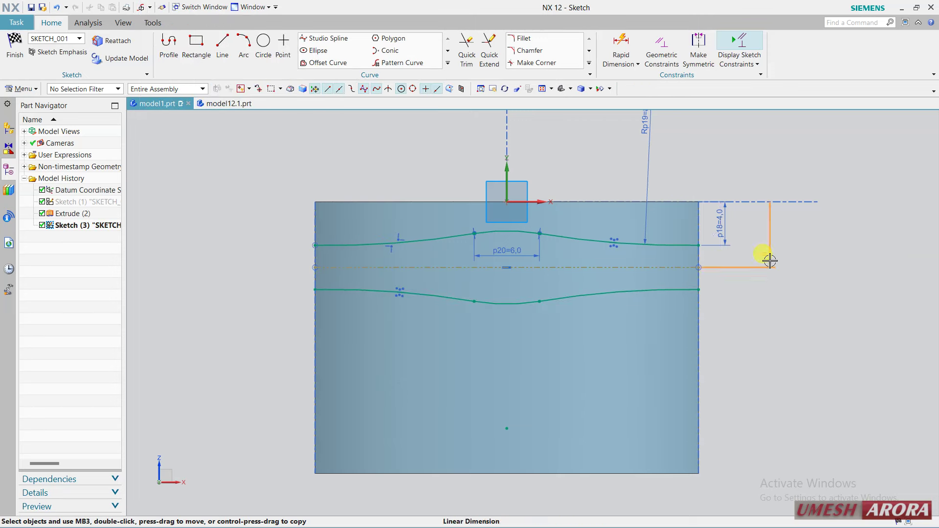
double_click(770, 260)
text(7)
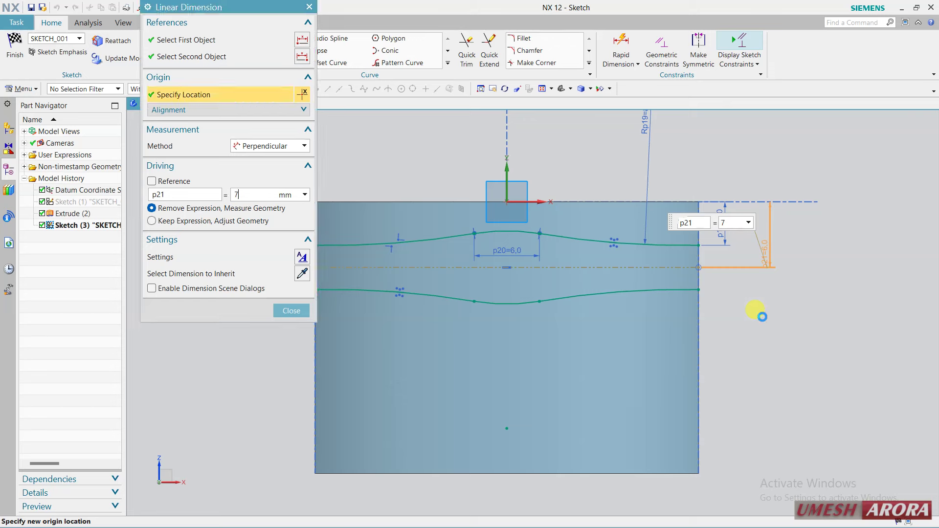
key(Return)
key(Escape)
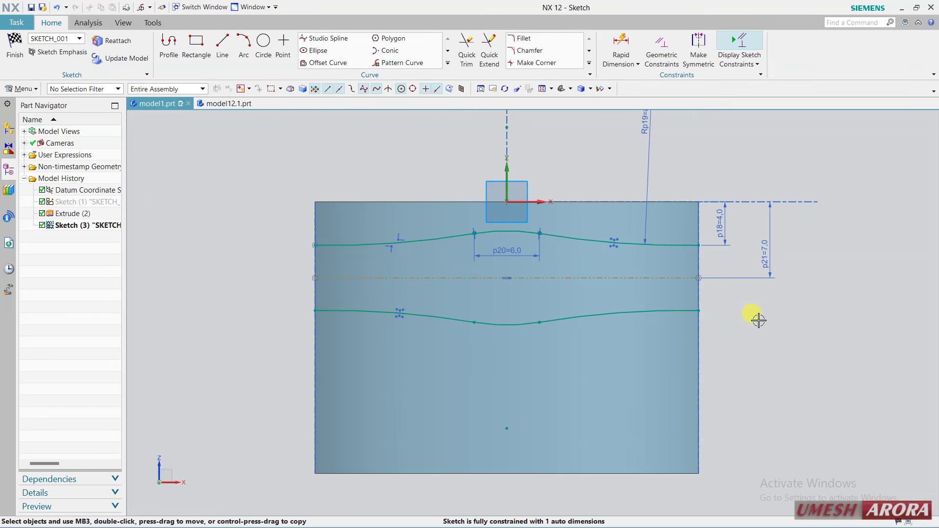
click(721, 220)
key(Delete)
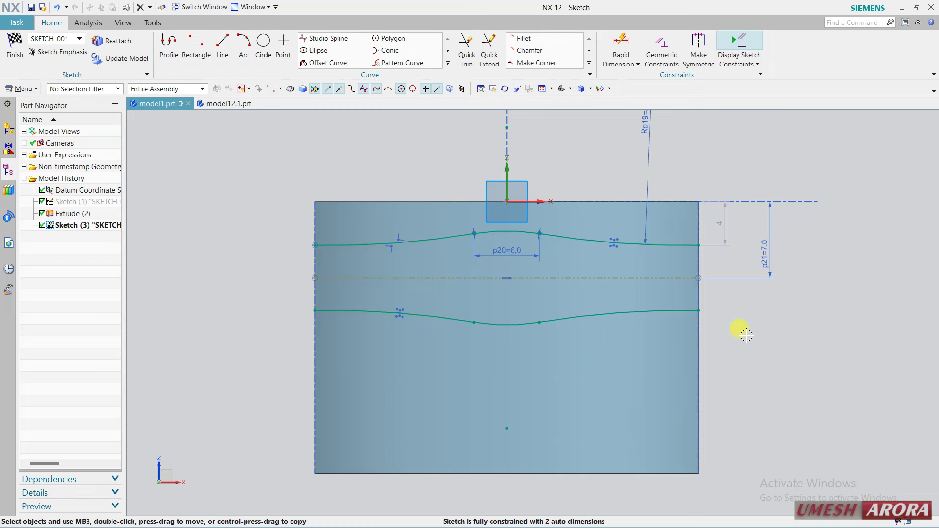
- Draw a horizontal line across the rectangle below the mirrored wave
key(l)
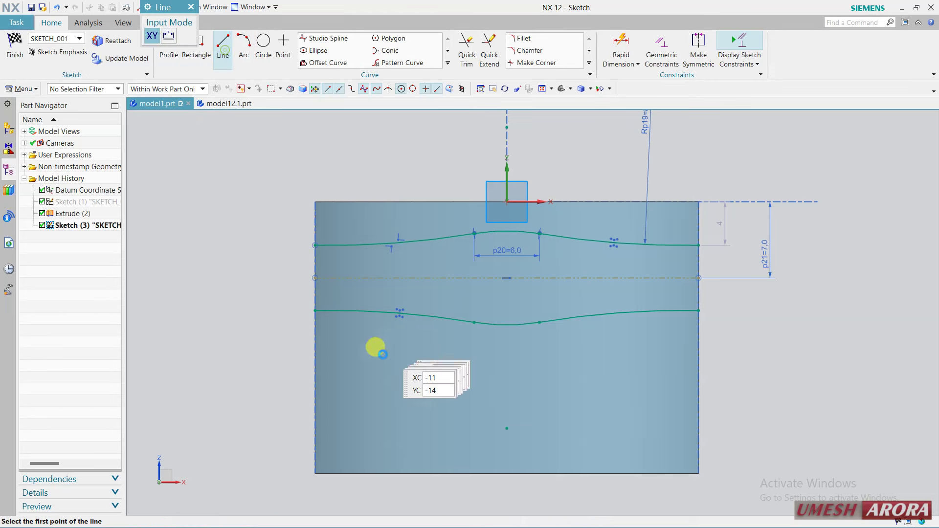
click(314, 353)
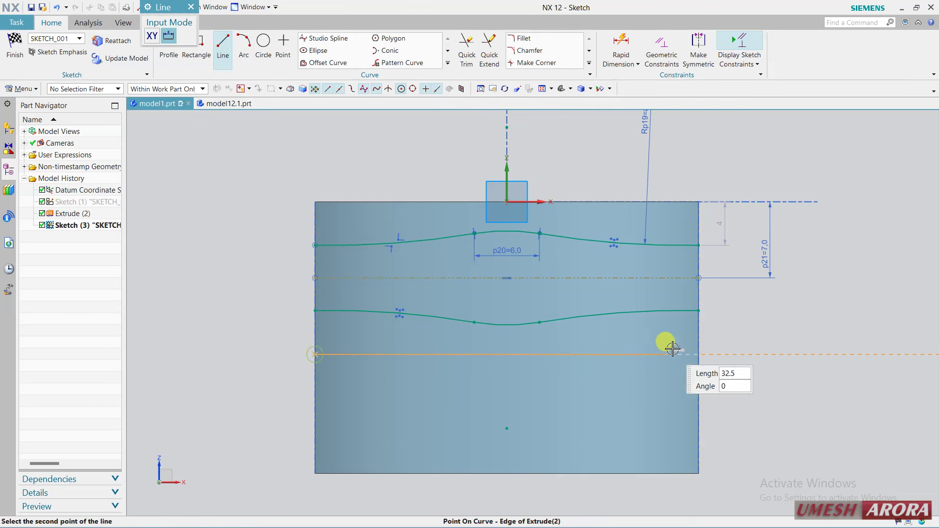
click(699, 353)
- Mirror the middle wave's three segments across the lower horizontal line
key(Escape)
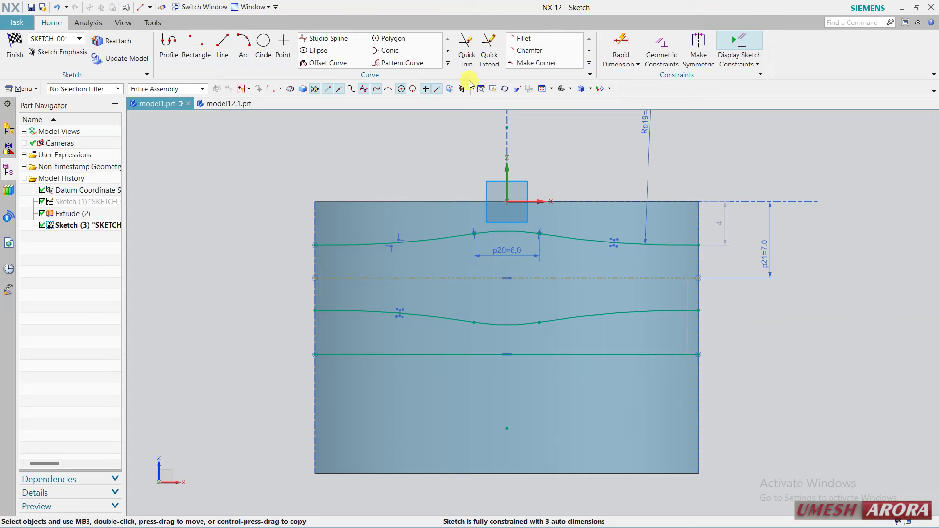
click(448, 62)
click(322, 88)
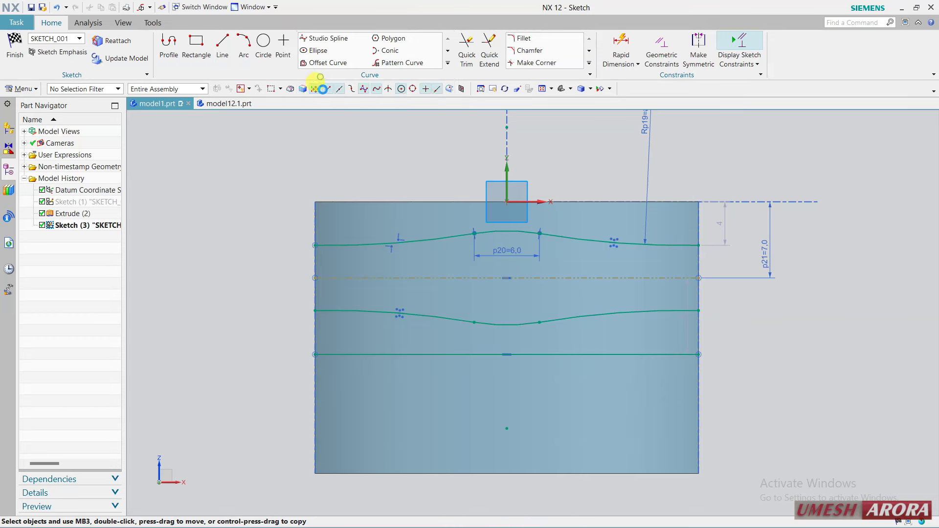
click(371, 309)
click(556, 321)
click(220, 78)
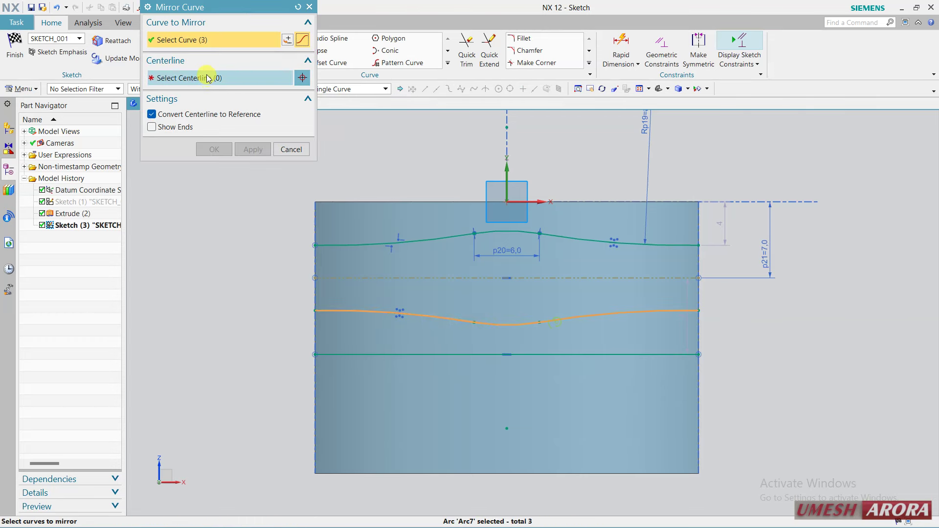
click(369, 354)
middle_click(245, 266)
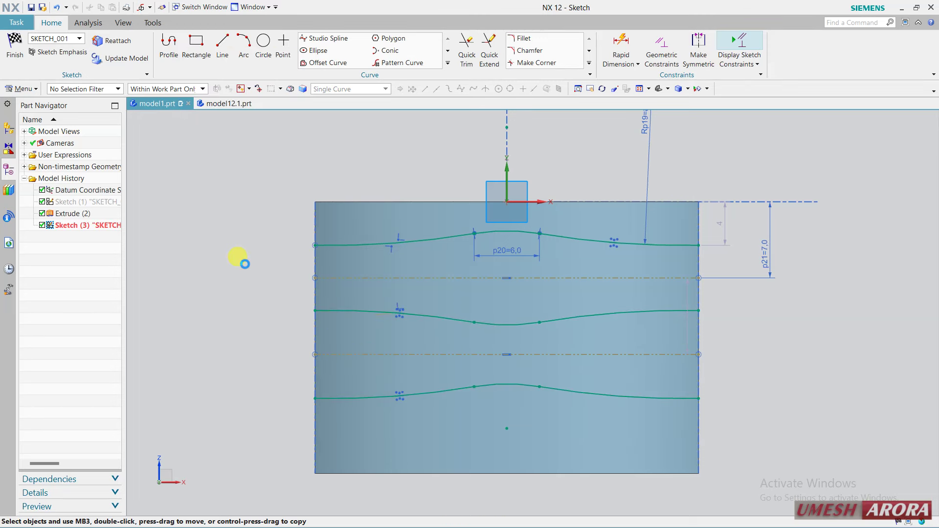
- Dimension the spacing between the two dashed centerlines to 6 (p22)
click(620, 43)
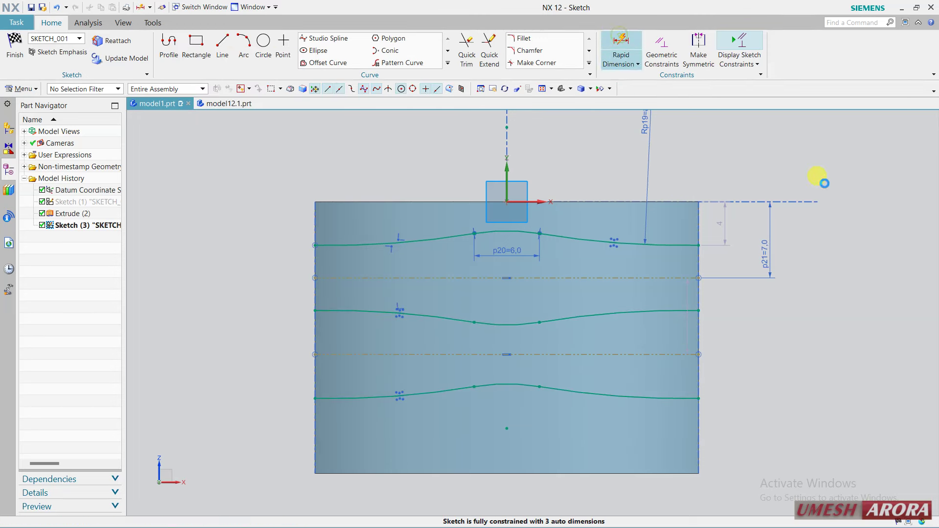
click(690, 276)
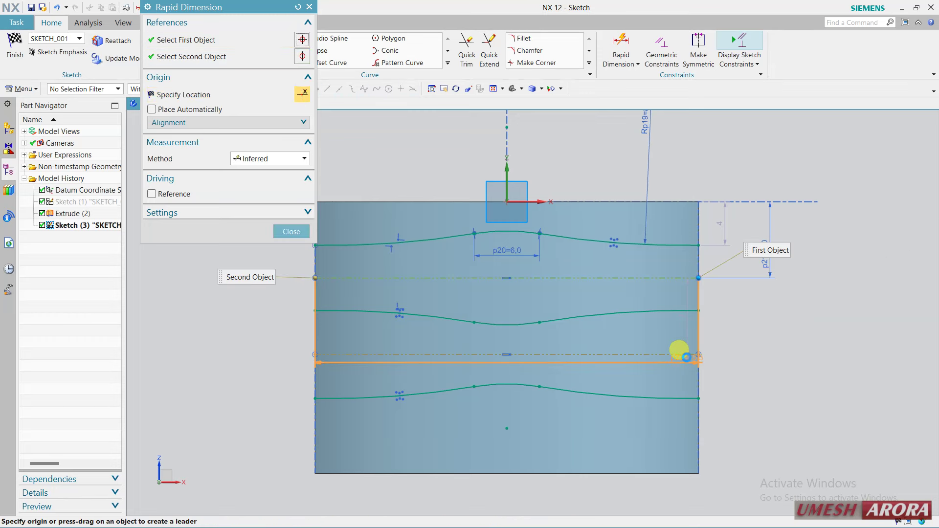
click(729, 310)
click(750, 308)
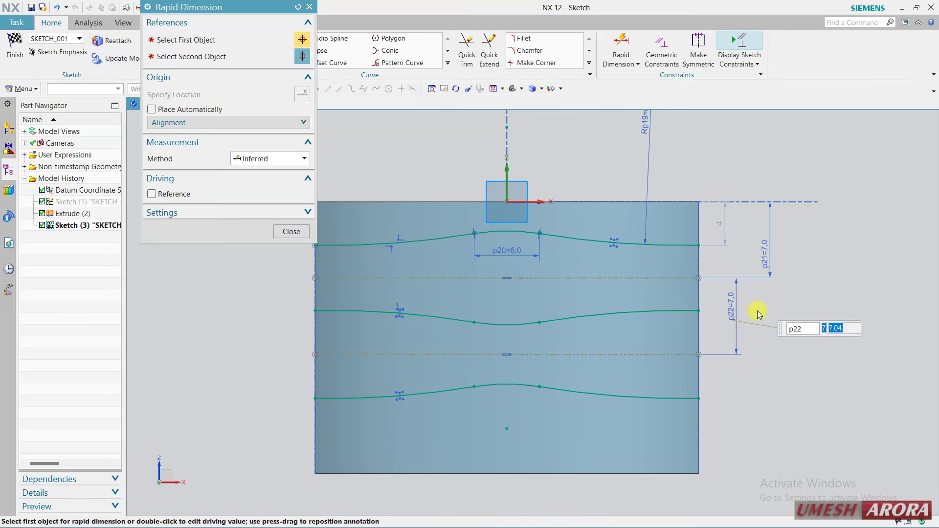
text(6)
key(Return)
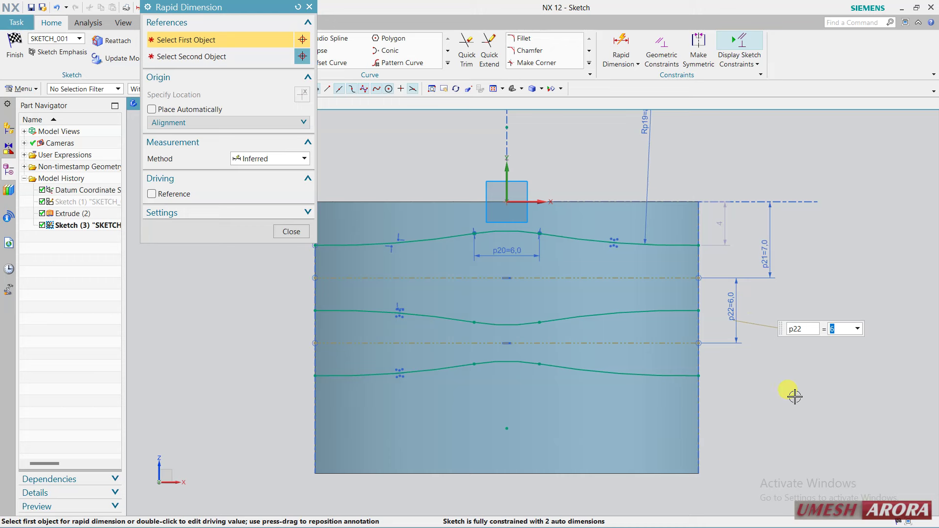
click(794, 398)
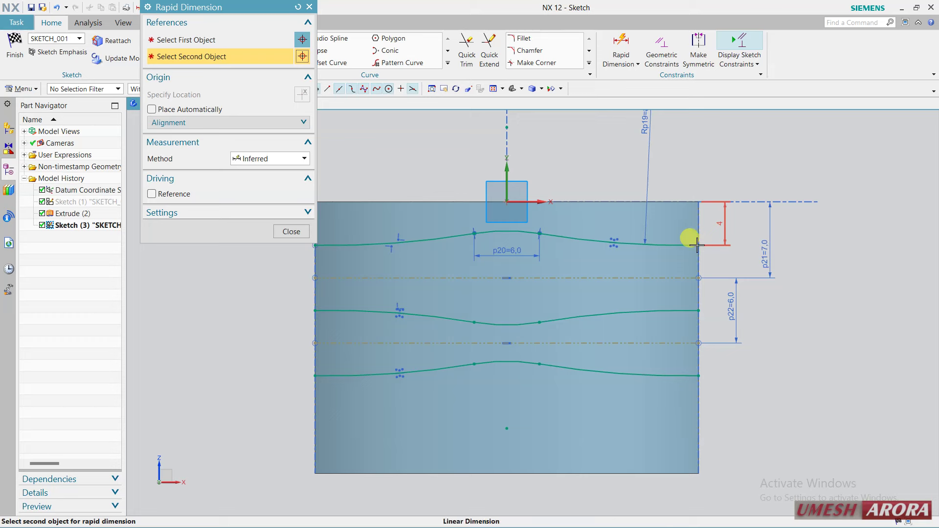
- Dimension the top wave's left end 2 from the upper dashed line (p23)
click(189, 39)
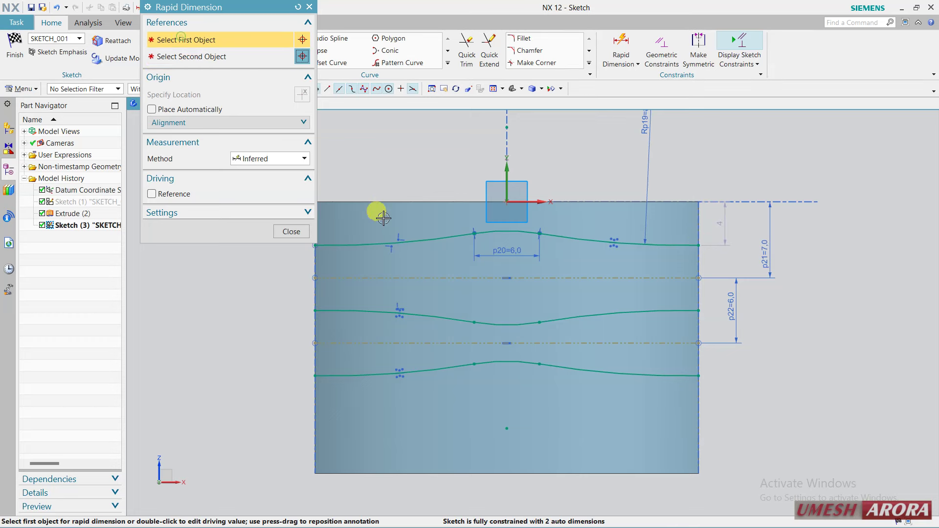
click(316, 246)
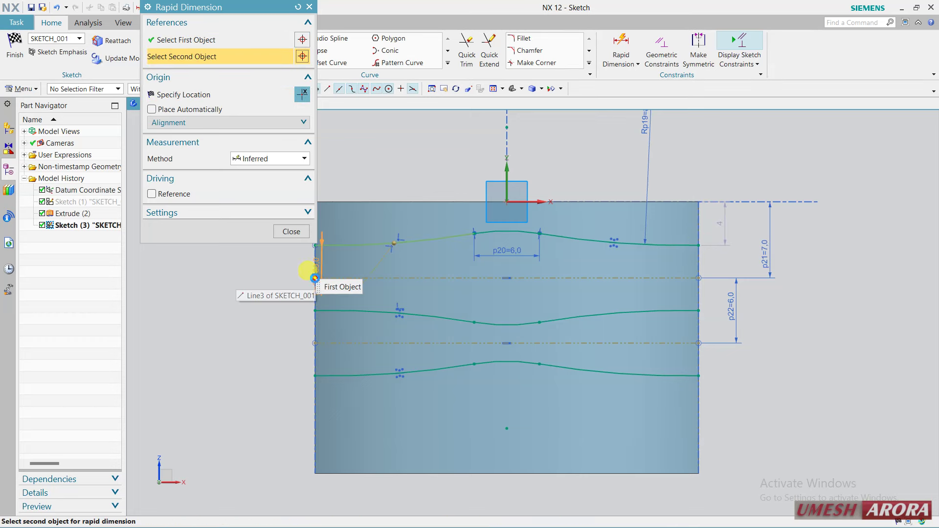
click(313, 276)
click(239, 286)
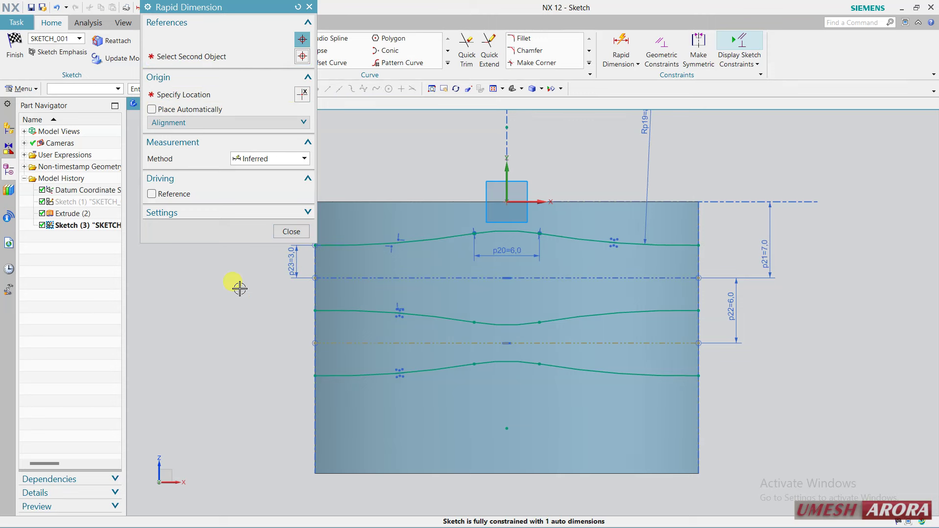
text(2)
key(Return)
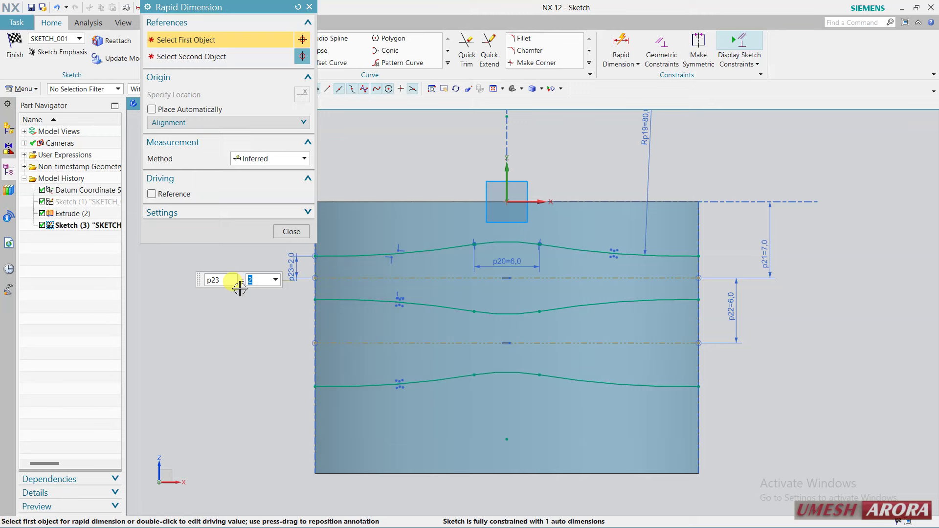
click(279, 238)
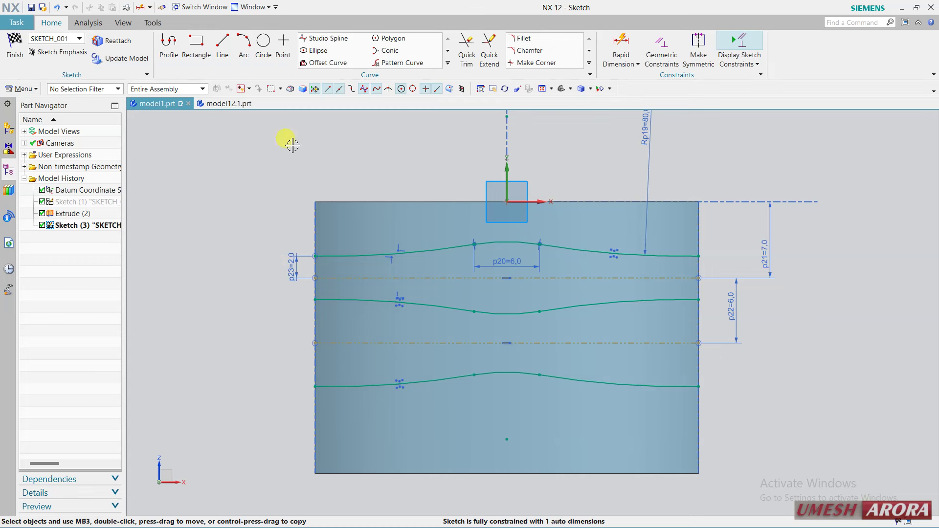
- Draw short horizontal lines extending both ends of the top wave
click(222, 47)
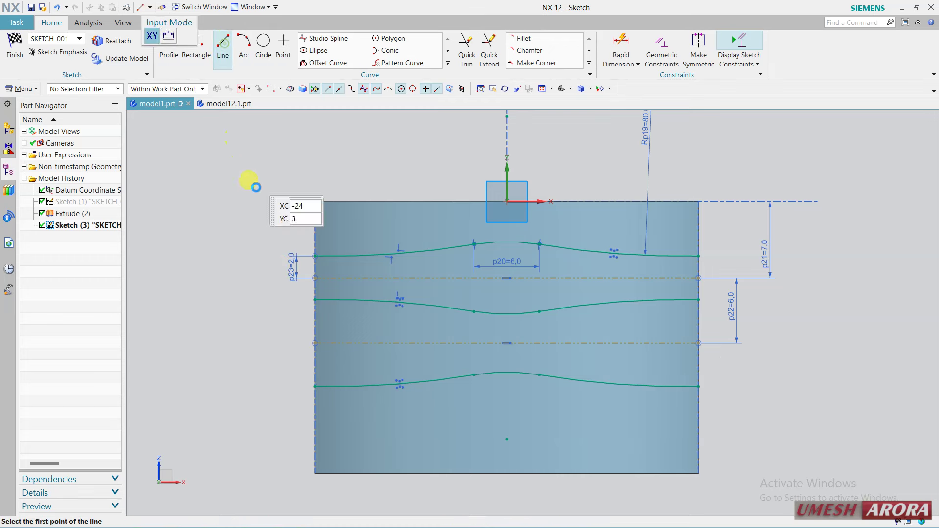
click(315, 257)
click(255, 256)
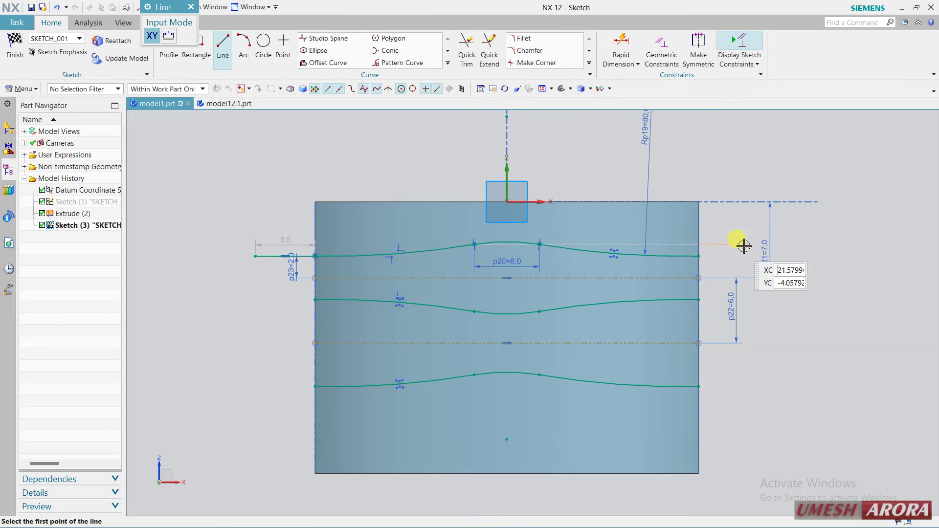
click(698, 256)
click(736, 256)
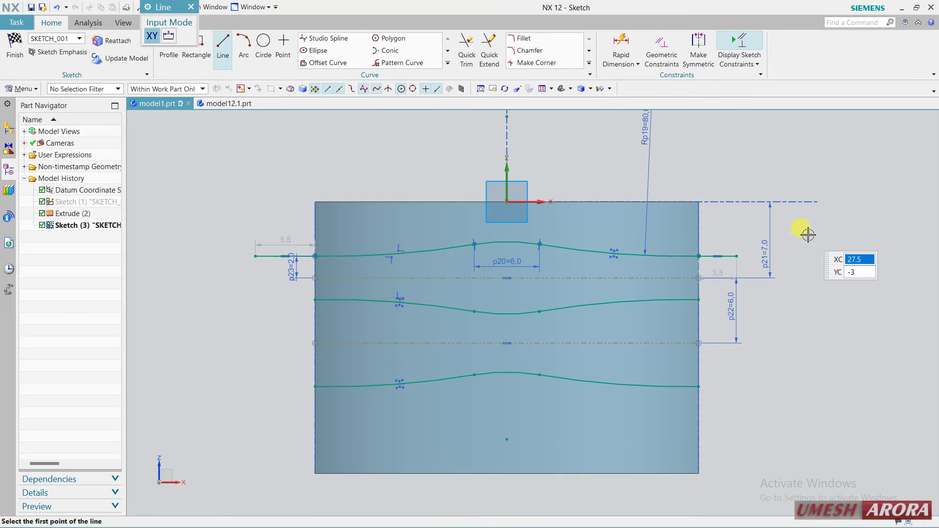
key(Escape)
- Make the two short lines equal length and dimension them to 3
scroll(717, 262, up, 1)
scroll(724, 266, up, 1)
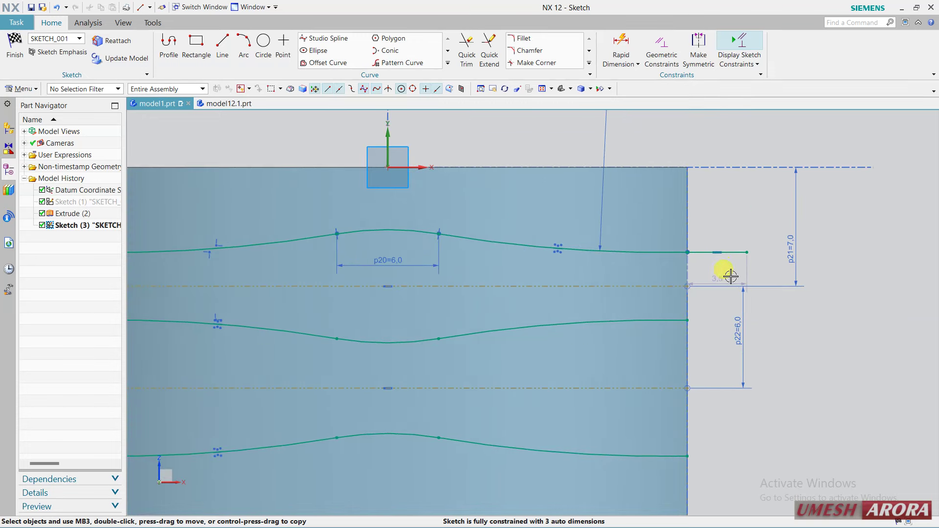
click(729, 252)
scroll(815, 273, down, 2)
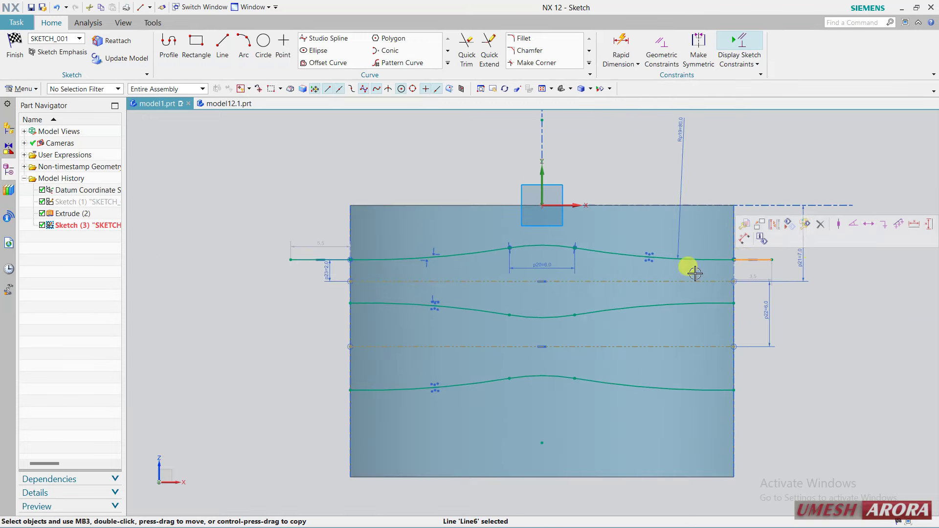
click(301, 260)
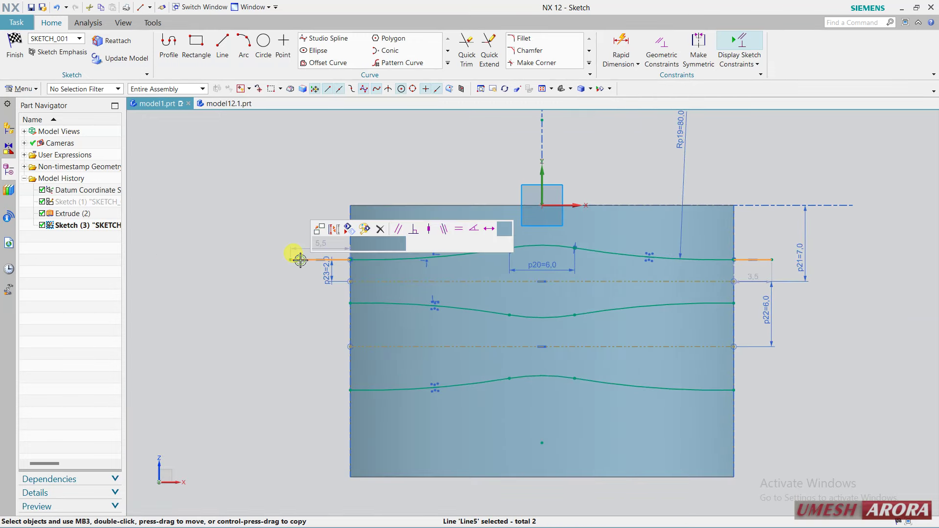
click(458, 233)
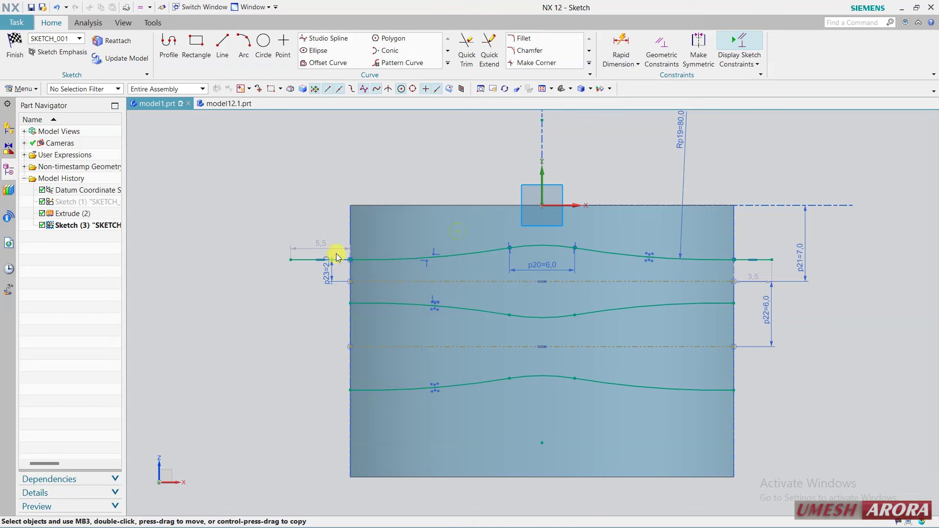
double_click(774, 273)
text(3)
key(Return)
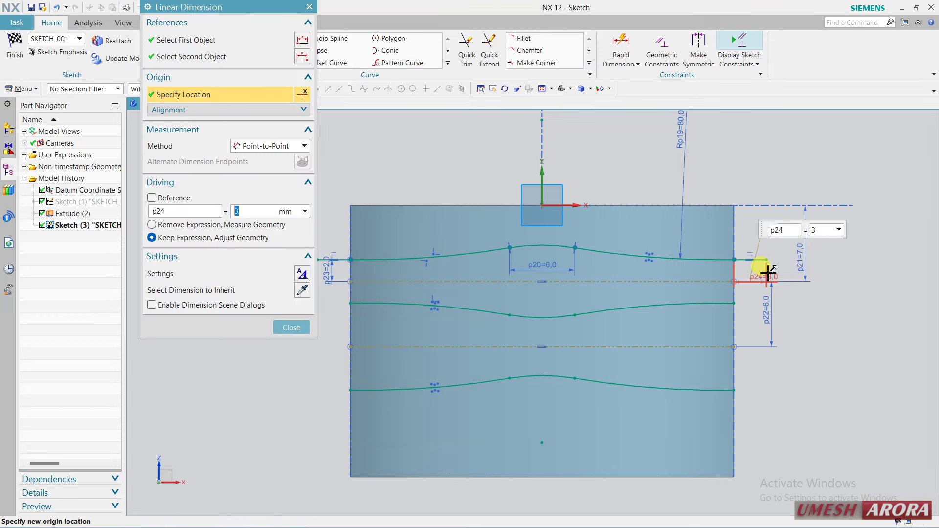
click(301, 327)
- Make the left short line tangent to the top wave's left arc
scroll(322, 256, up, 3)
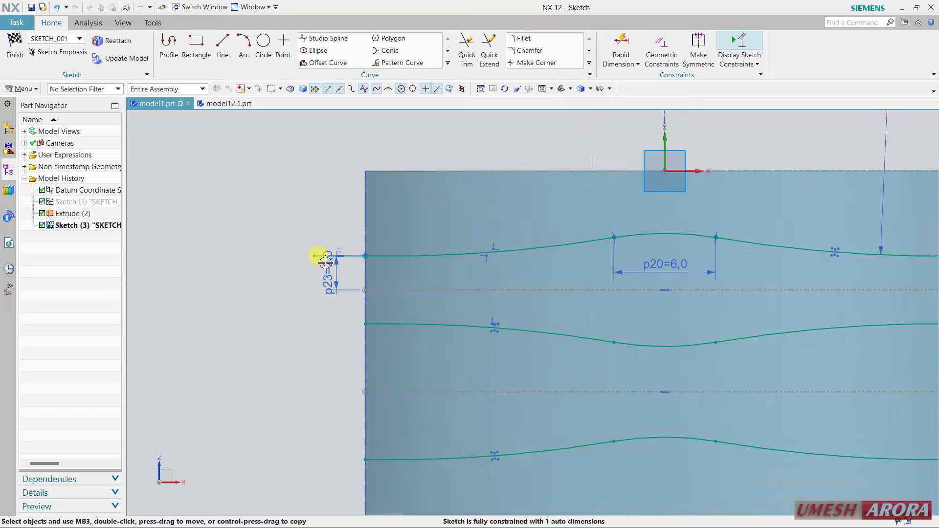
scroll(369, 245, up, 3)
click(369, 254)
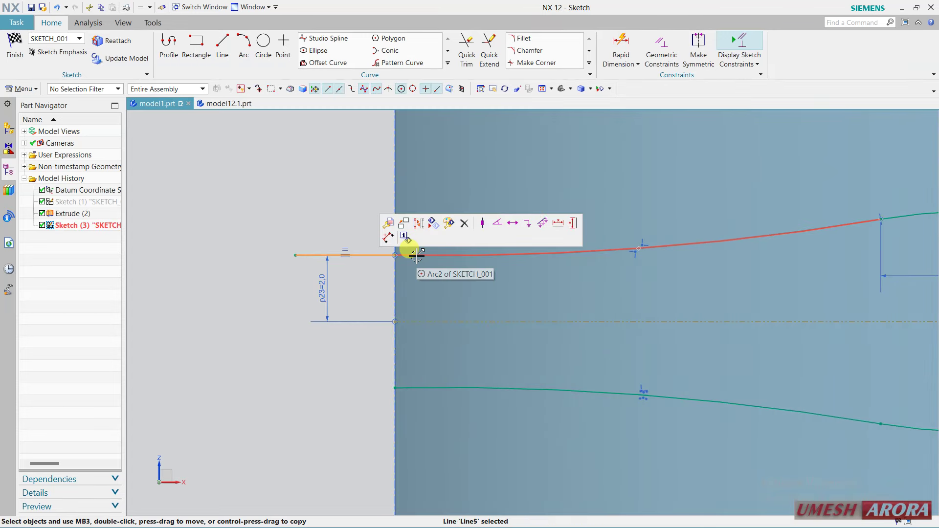
click(416, 255)
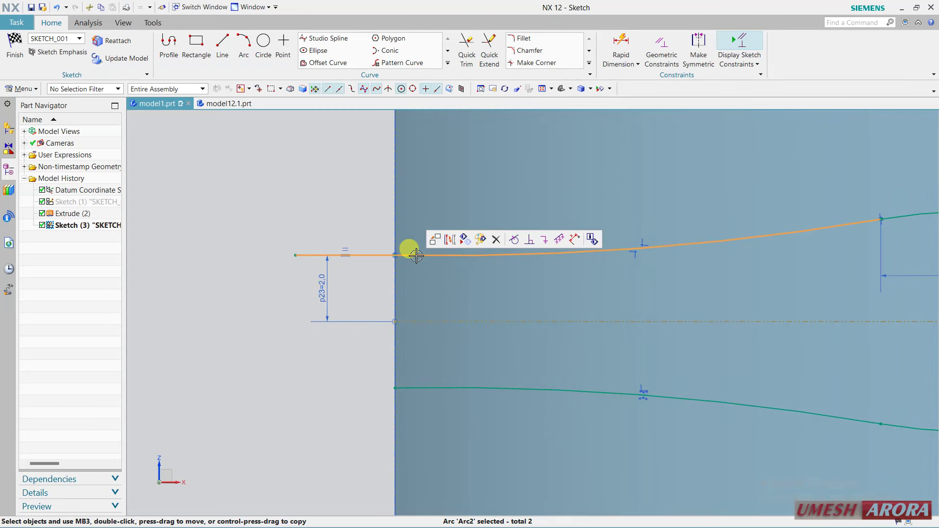
click(516, 241)
- Make the right short line tangent to the top wave's right arc
scroll(288, 274, down, 3)
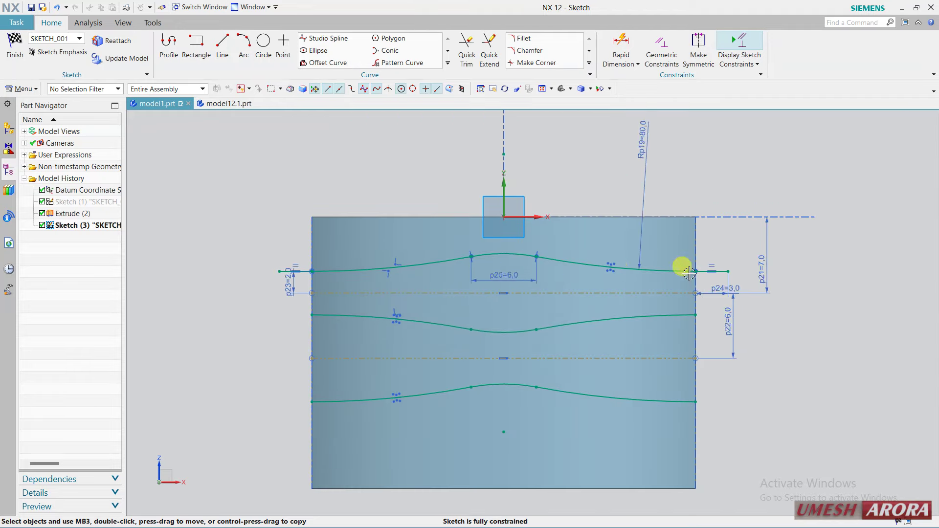
scroll(689, 274, up, 4)
click(710, 277)
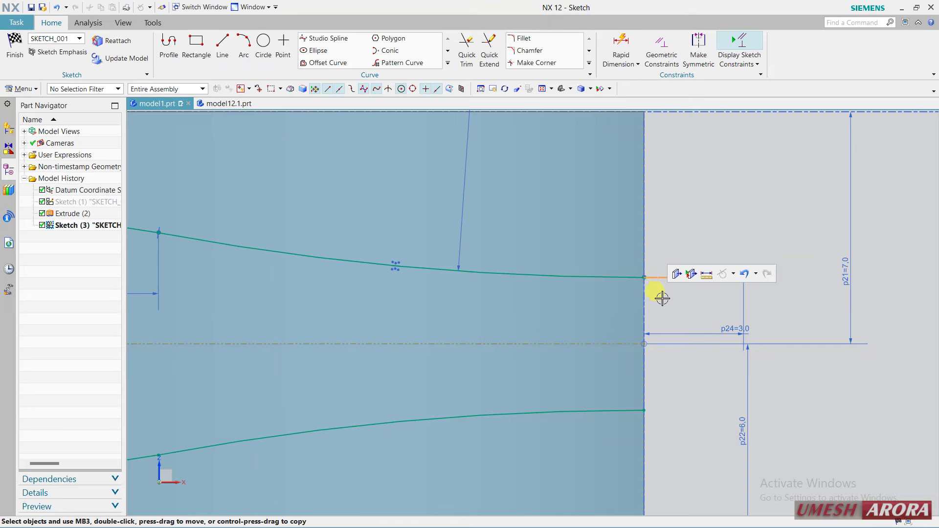
click(703, 301)
click(722, 279)
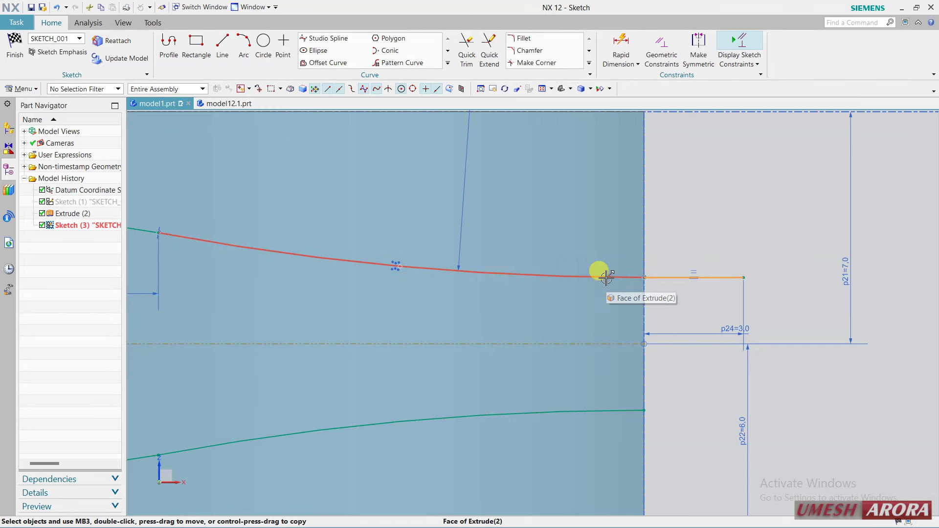
click(606, 278)
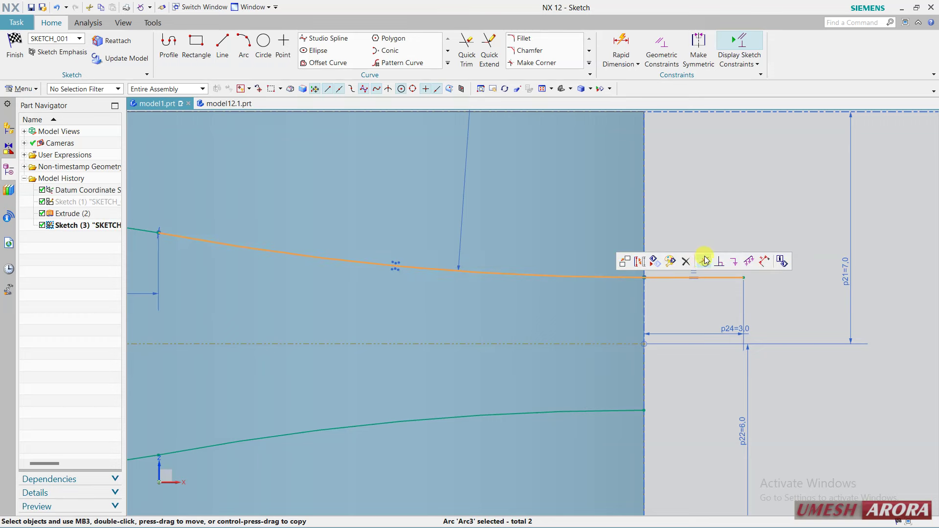
click(706, 259)
scroll(719, 218, down, 3)
scroll(744, 243, down, 2)
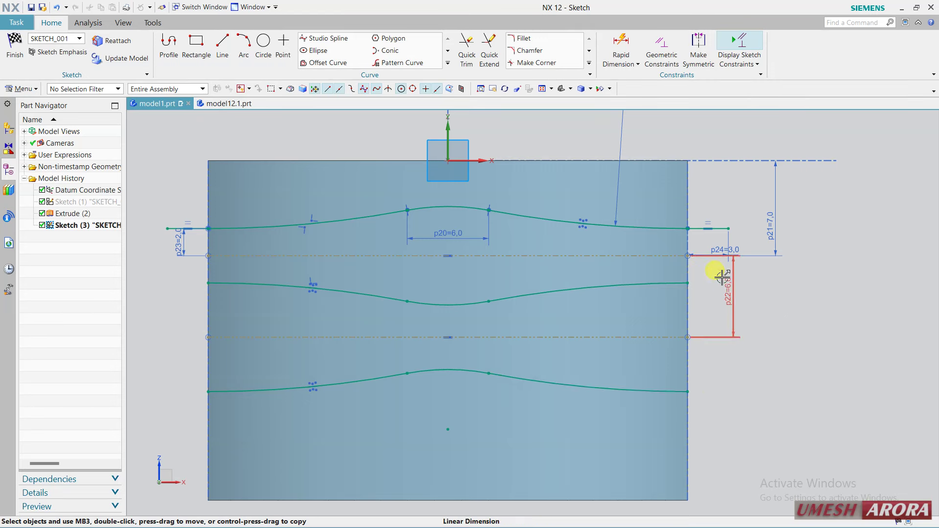
- Convert the right short line to reference and change spacing p22 to 5.5
click(721, 228)
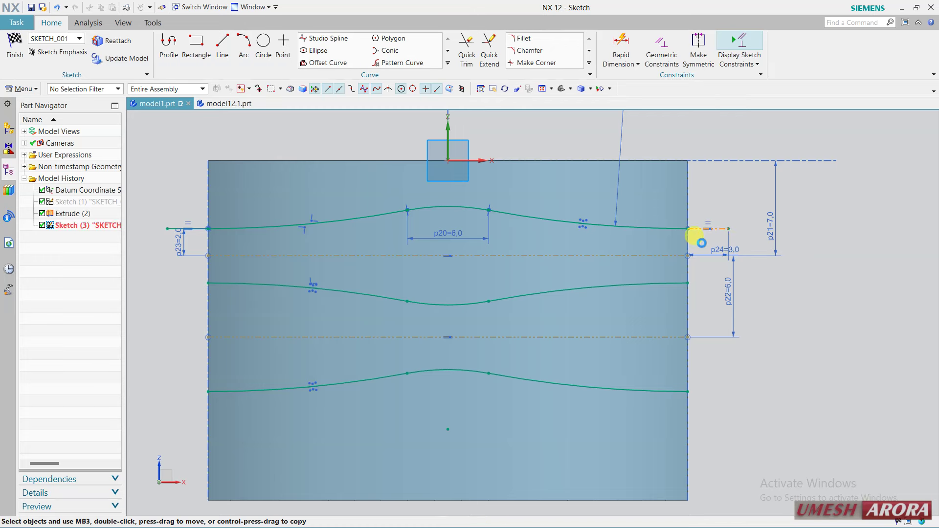
click(195, 228)
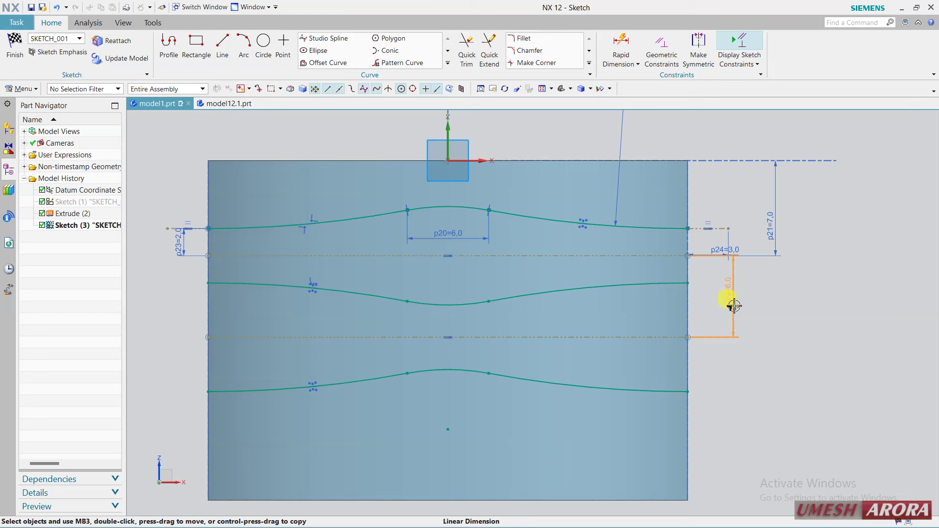
click(733, 305)
text(5.)
key(Return)
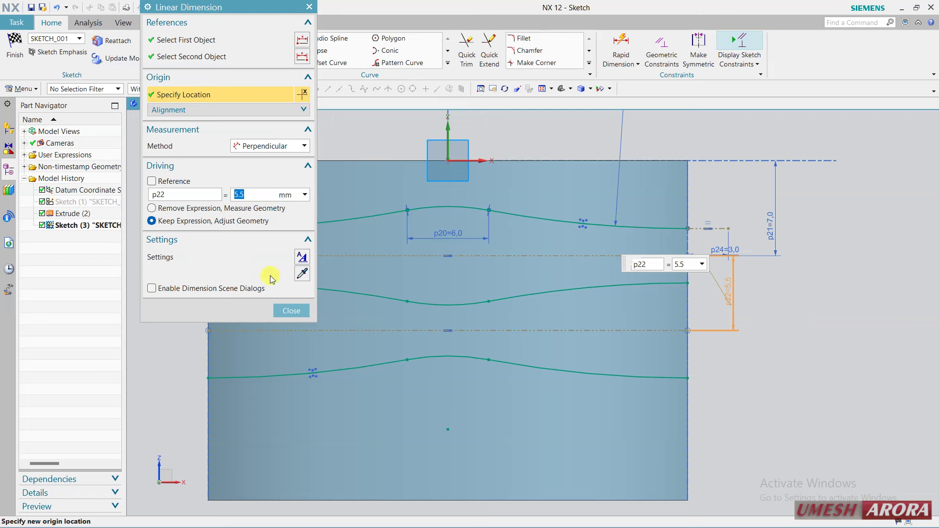
click(290, 311)
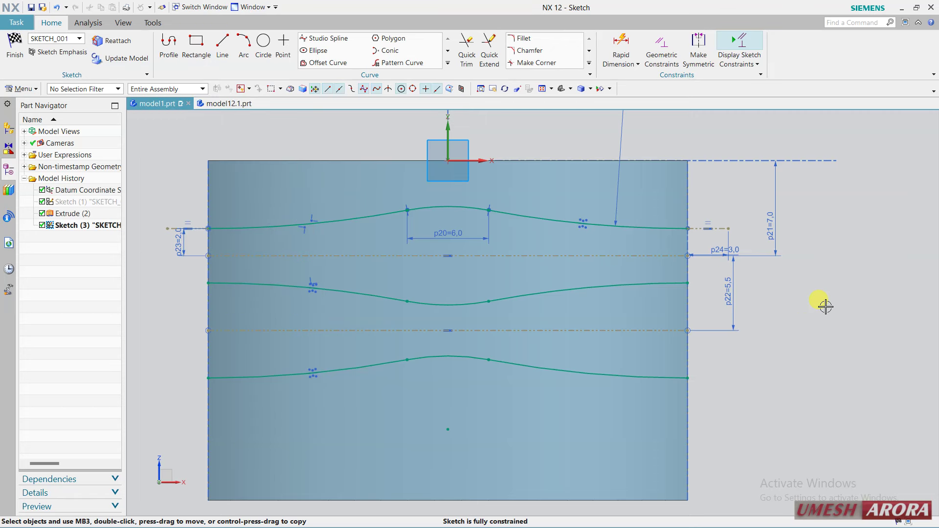
- Restore the centerline spacing p22 to 6.0
double_click(732, 296)
text(6)
key(Return)
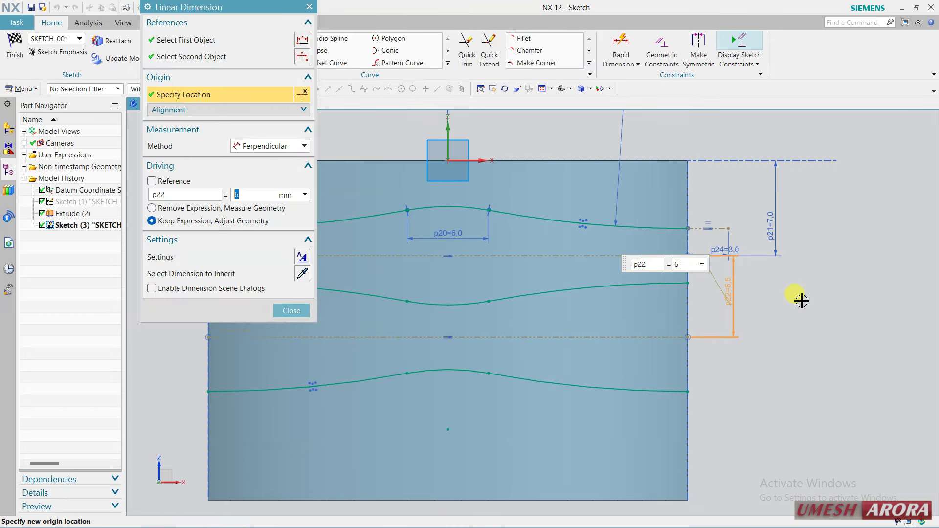
click(277, 313)
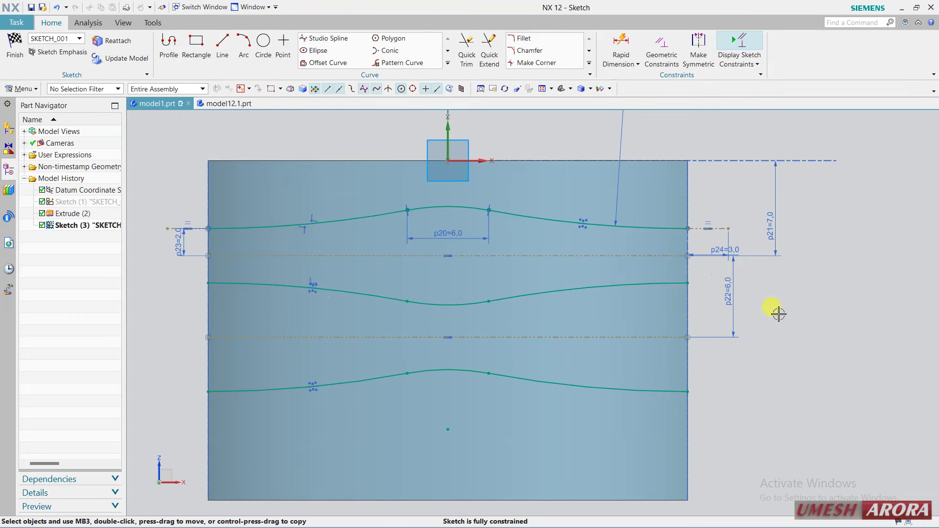
key(F7)
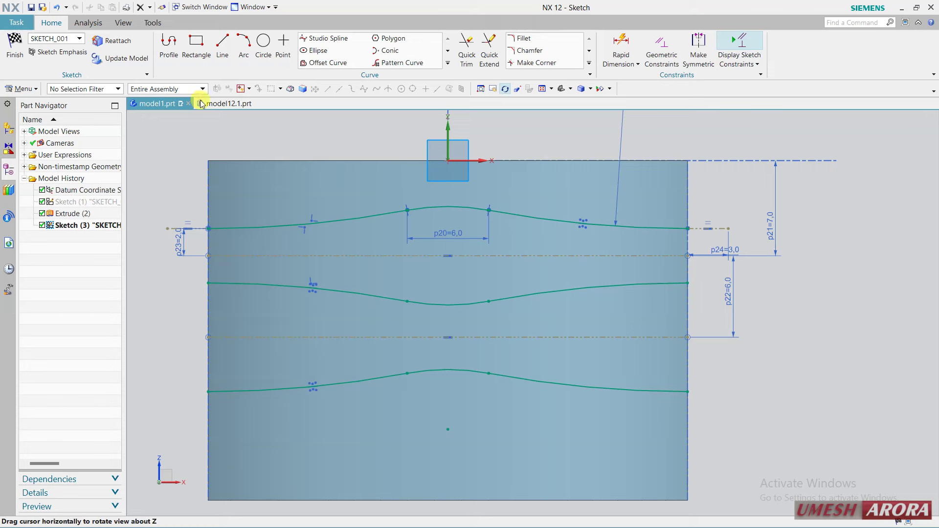
- Finish the sketch and split the curved surface along the three wavy curves as Divide Face (4)
key(ctrl+q)
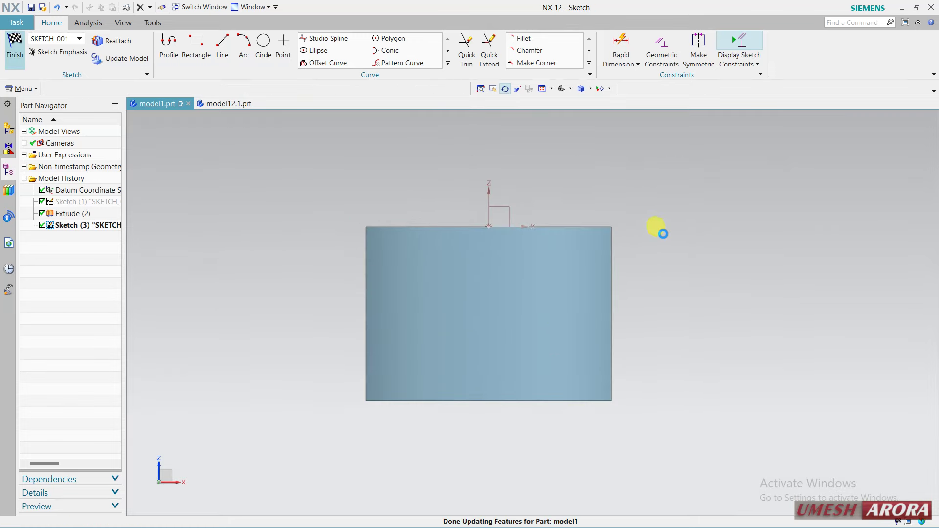
click(651, 49)
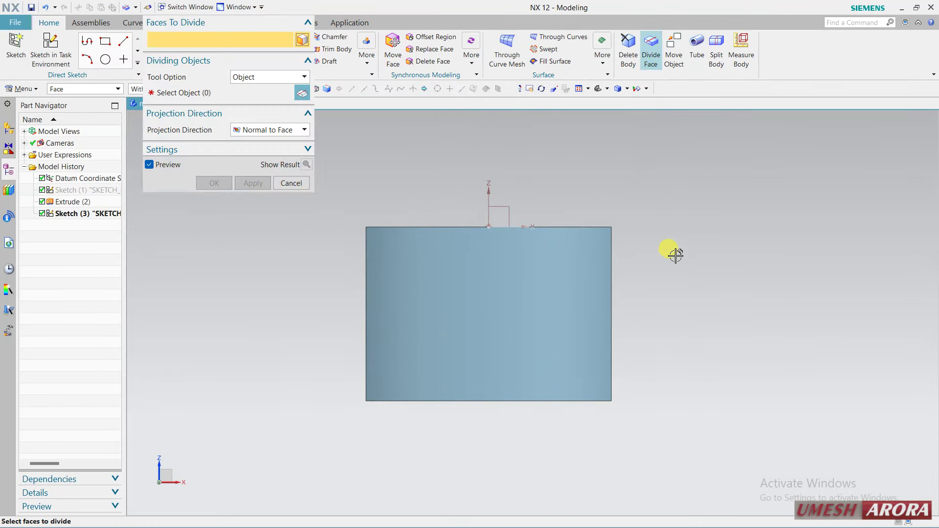
mouse_move(666, 258)
middle_down()
mouse_move(628, 291)
mouse_move(635, 287)
middle_up()
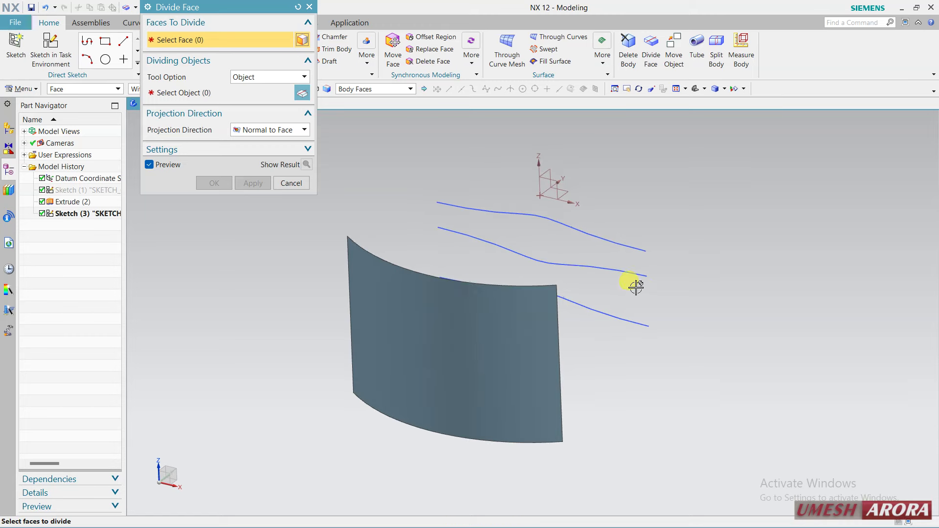
mouse_move(697, 305)
middle_down()
mouse_move(623, 314)
mouse_move(680, 306)
middle_up()
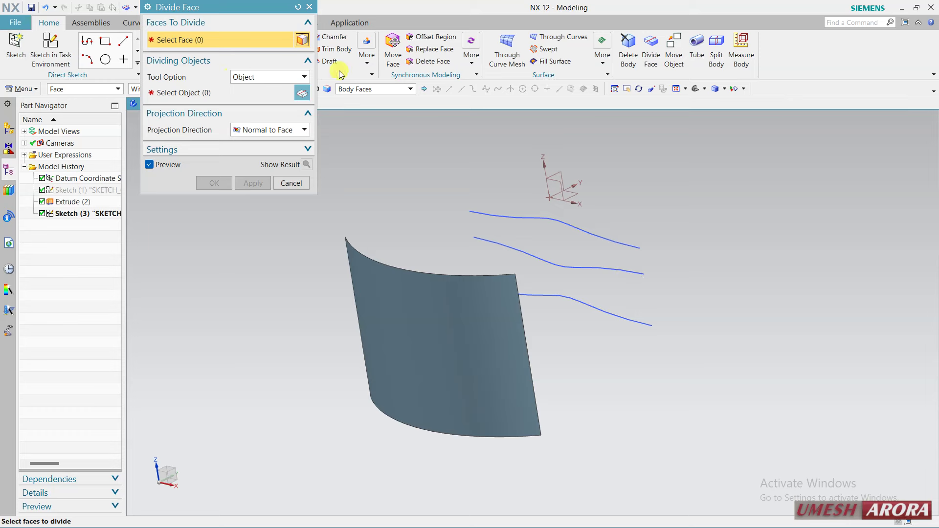
click(392, 293)
click(185, 92)
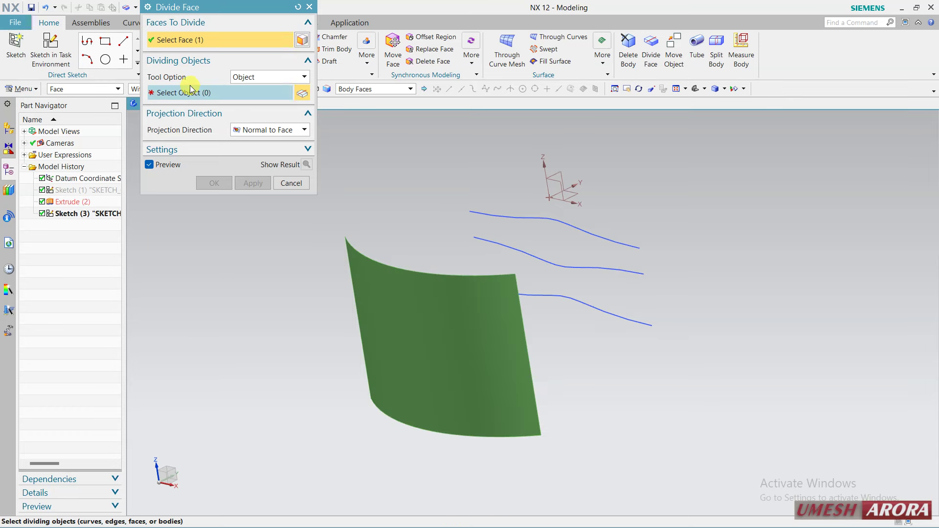
click(499, 221)
click(204, 196)
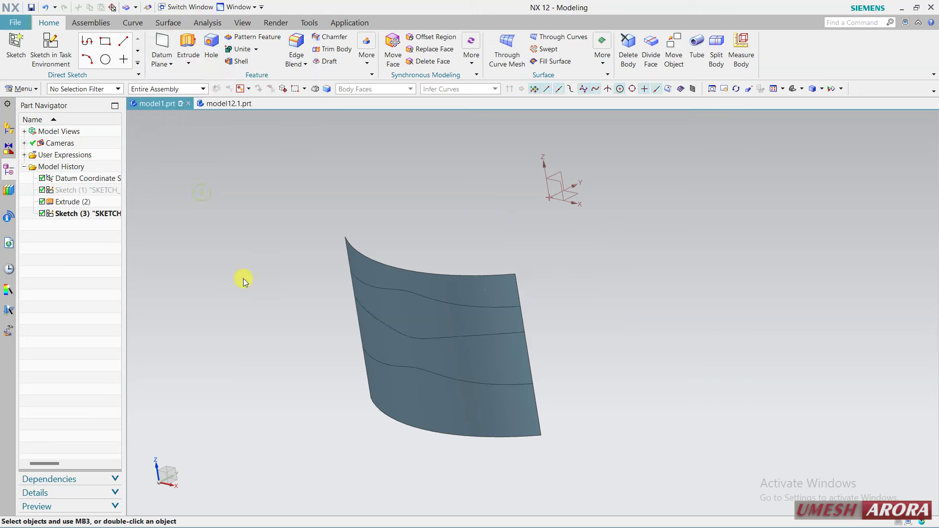
mouse_move(243, 279)
middle_down()
mouse_move(252, 269)
mouse_move(252, 319)
mouse_move(251, 273)
middle_up()
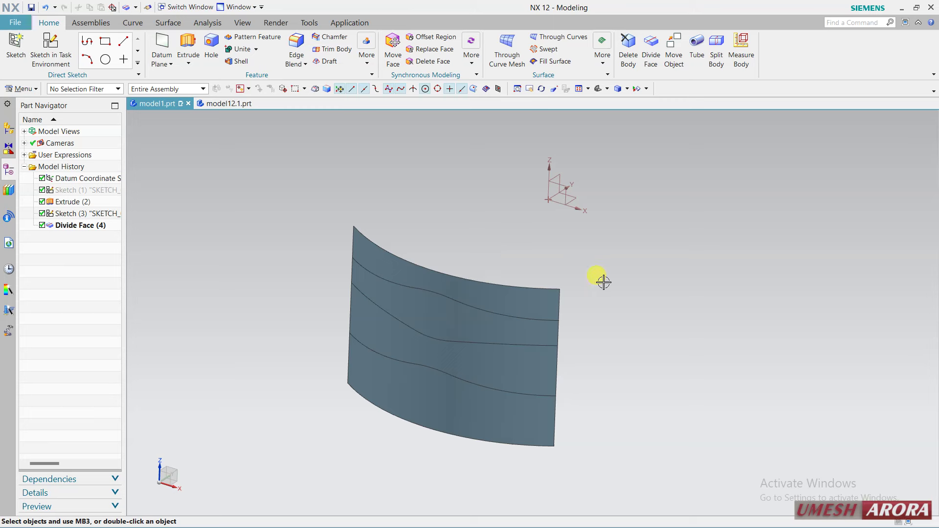
click(162, 46)
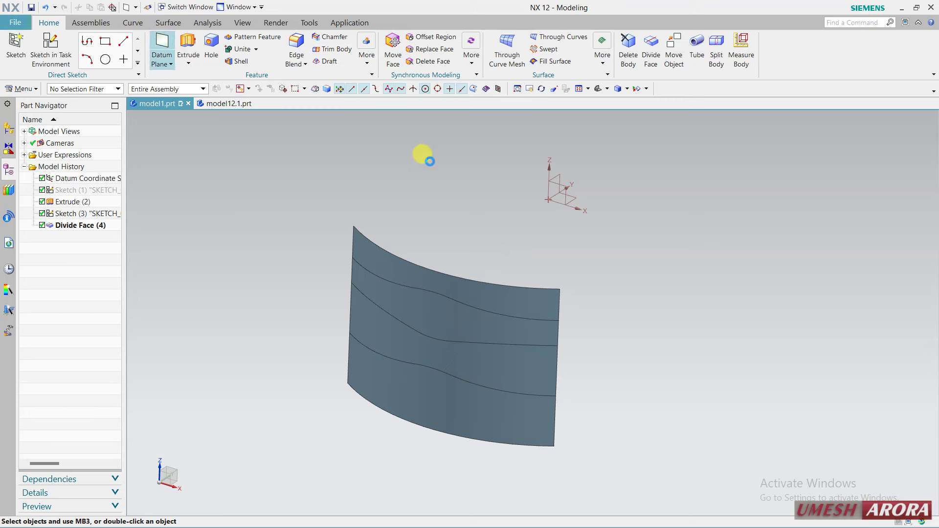
- Create Datum Plane (5) on the Z axis and Datum Plane (6) through the Z axis and right edge
click(548, 164)
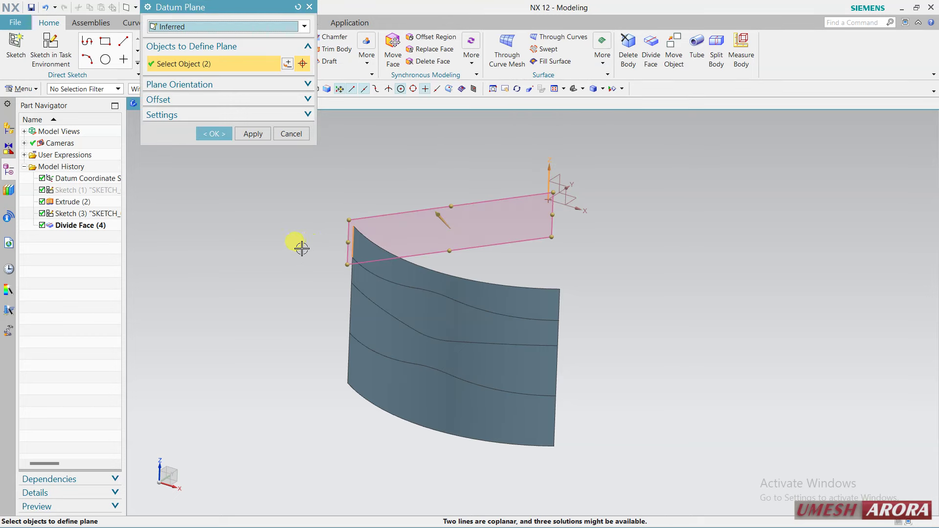
click(253, 137)
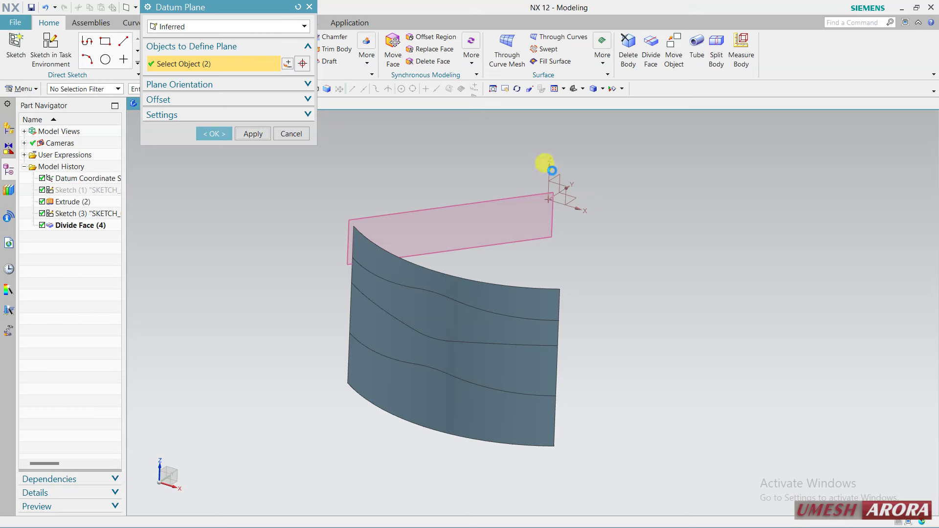
click(547, 166)
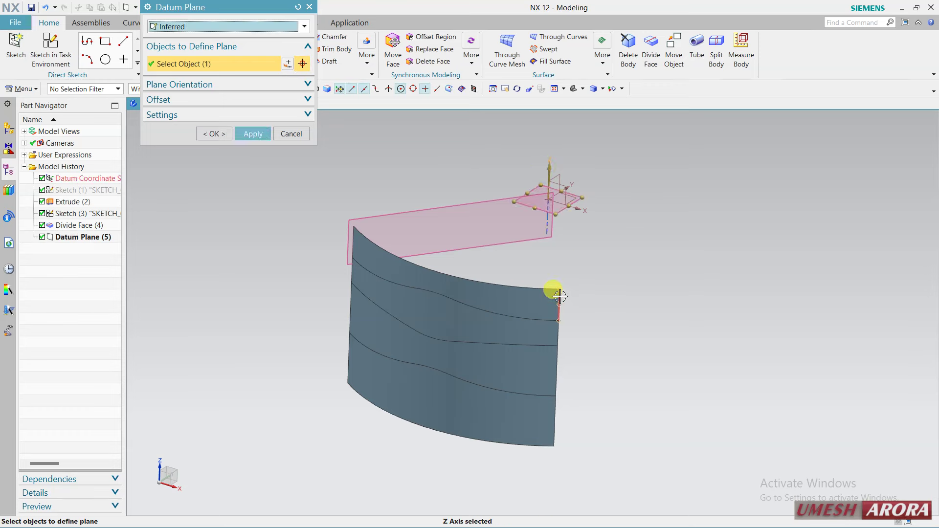
click(557, 293)
middle_drag(639, 257, 629, 270)
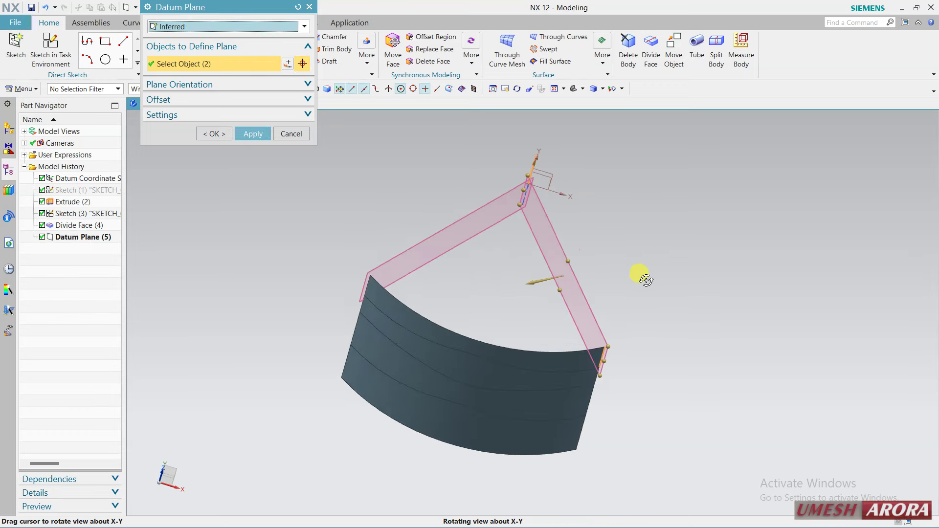
click(217, 139)
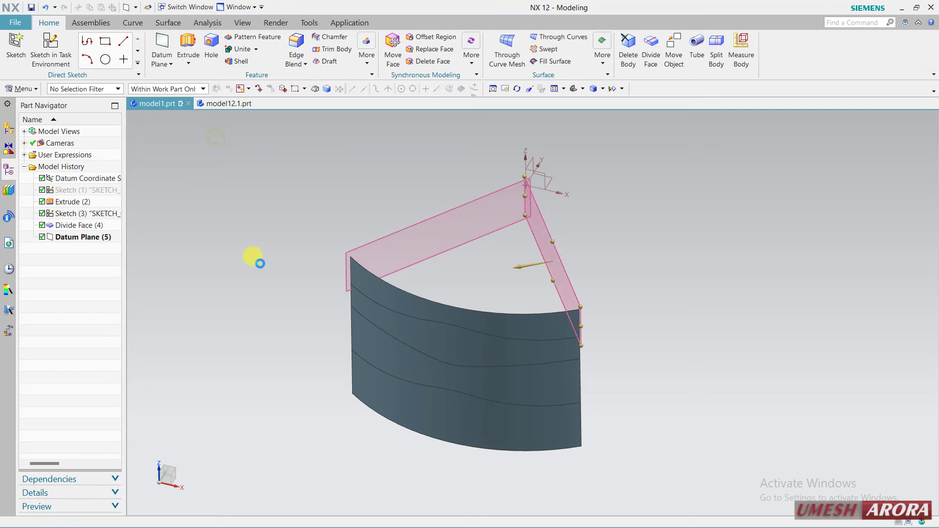
mouse_move(262, 275)
middle_down()
mouse_move(373, 250)
mouse_move(528, 268)
middle_up()
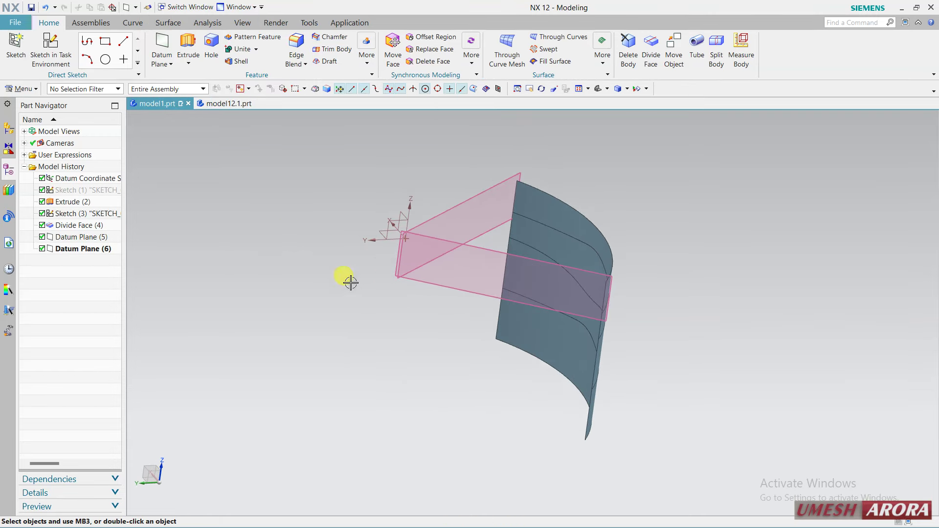
middle_drag(345, 277, 353, 332)
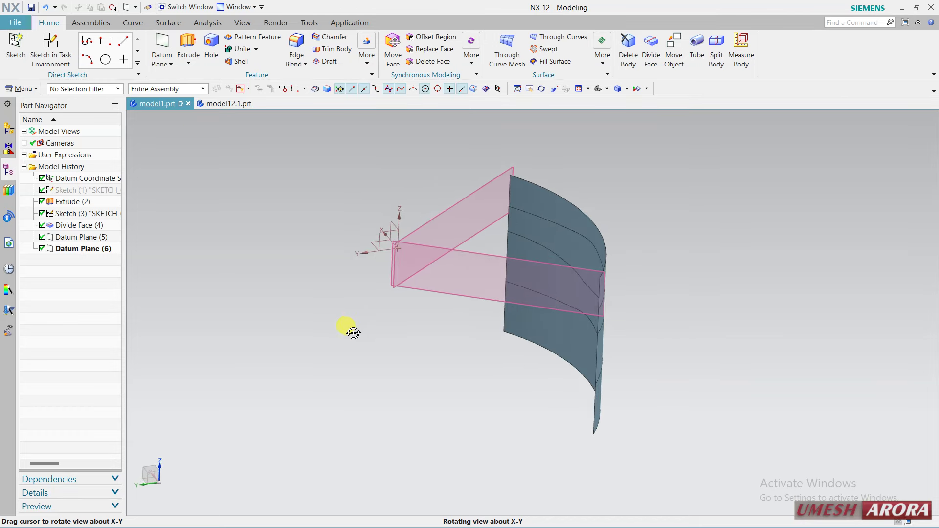
- Start a new sketch on Datum Plane (6)
click(51, 51)
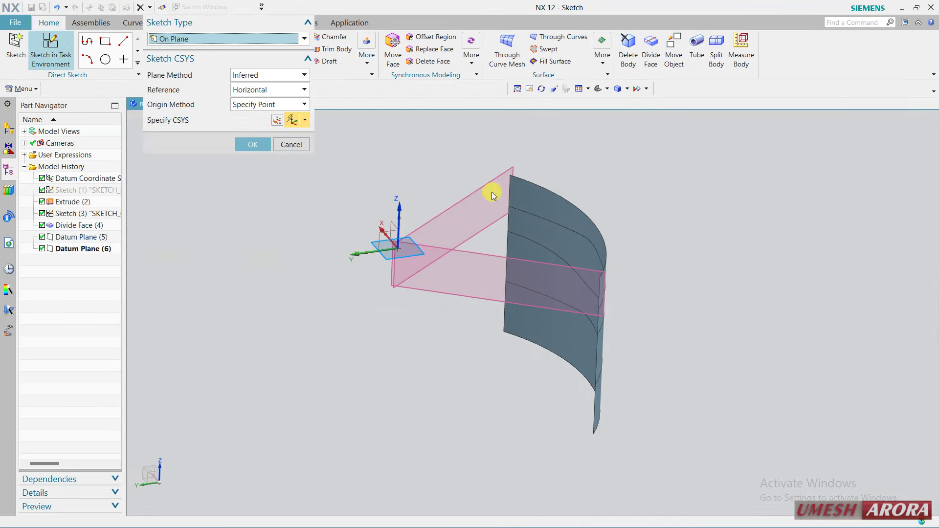
click(486, 183)
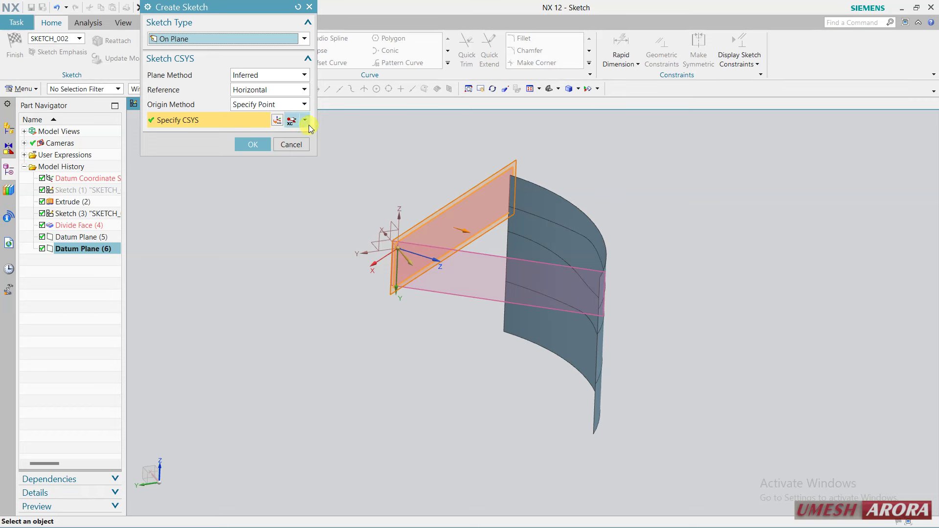
click(257, 145)
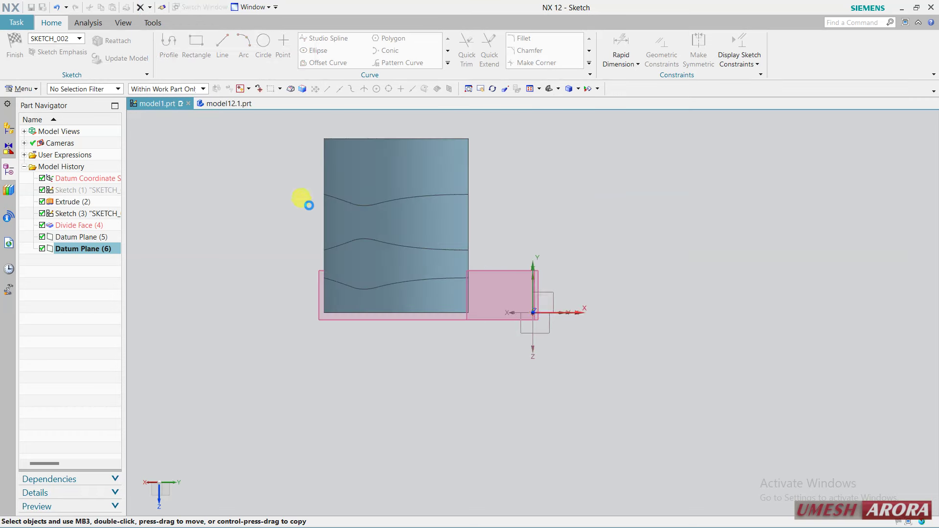
mouse_move(619, 279)
middle_down()
mouse_move(562, 287)
mouse_move(528, 236)
middle_up()
mouse_move(476, 149)
middle_down()
mouse_move(479, 172)
mouse_move(469, 141)
mouse_move(472, 149)
middle_up()
- Draw two circles centred on the surface's right edge, the upper one larger
click(255, 41)
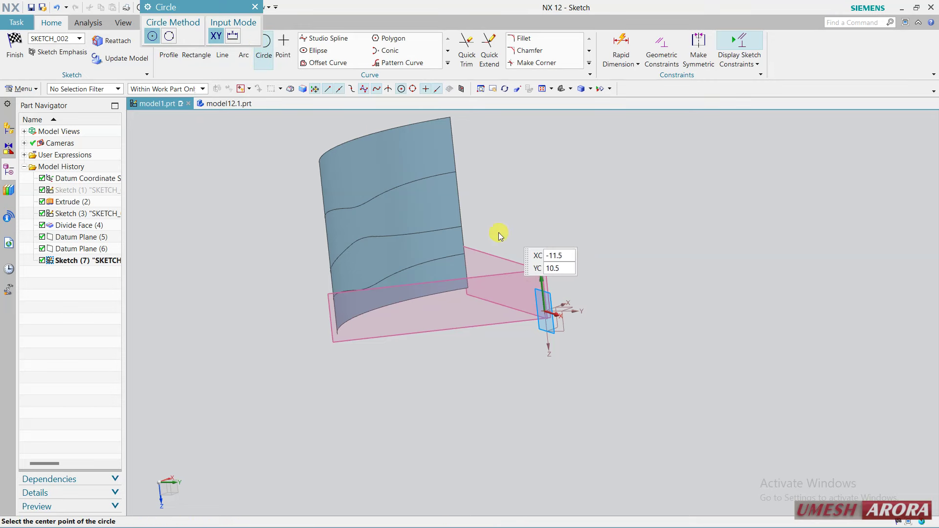
scroll(462, 247, up, 3)
click(463, 250)
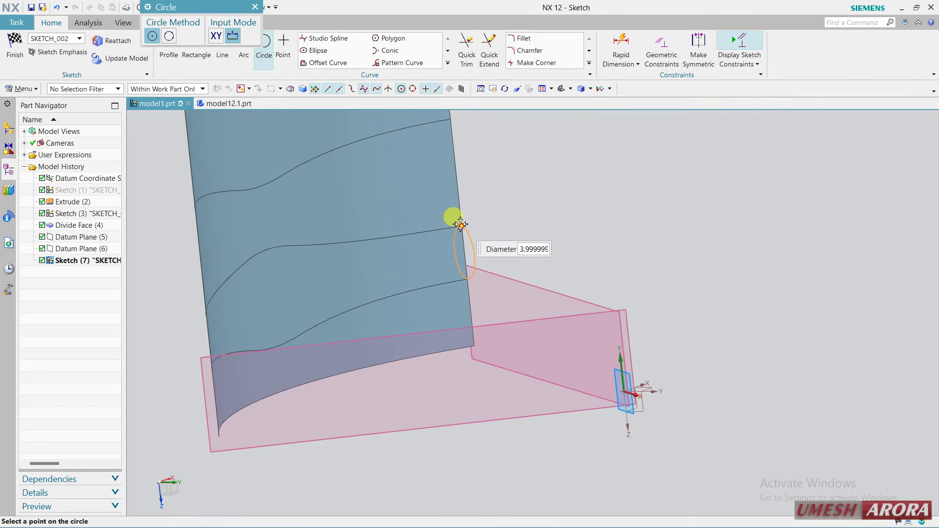
click(466, 223)
mouse_move(551, 201)
middle_down()
mouse_move(572, 195)
mouse_move(459, 272)
middle_up()
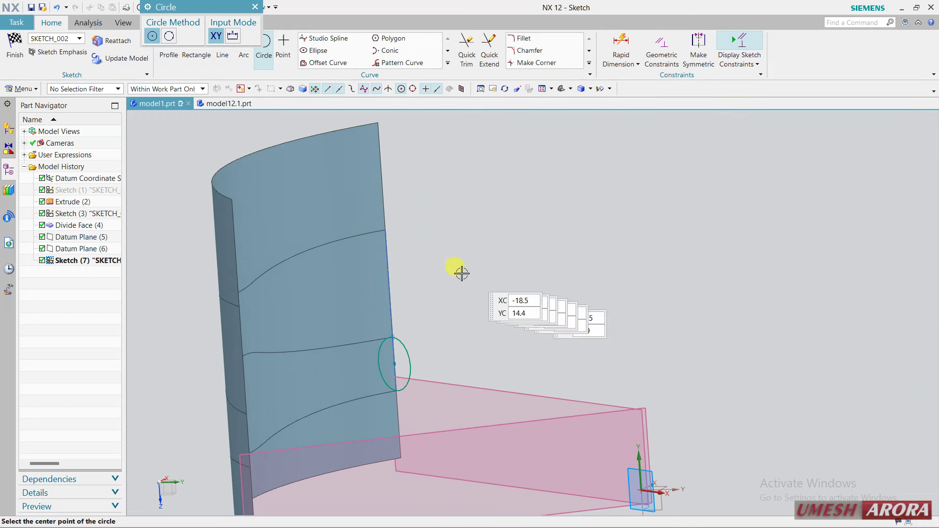
click(388, 281)
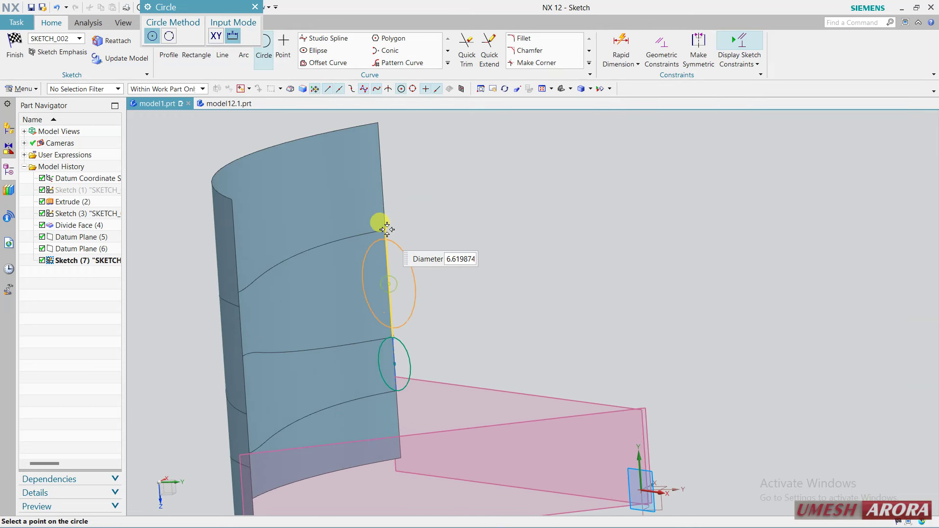
click(386, 229)
key(Escape)
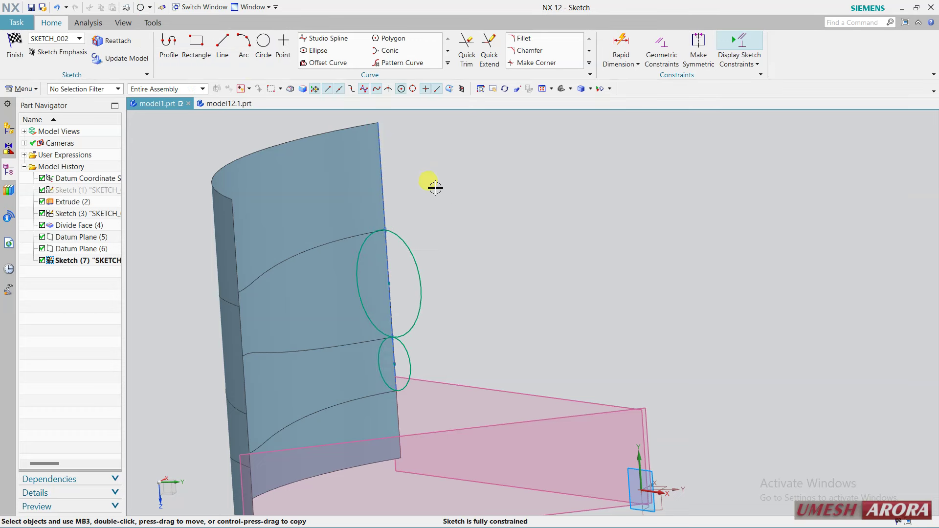
- Draw a line along the right edge and trim the circles to half-circle bulges
click(224, 42)
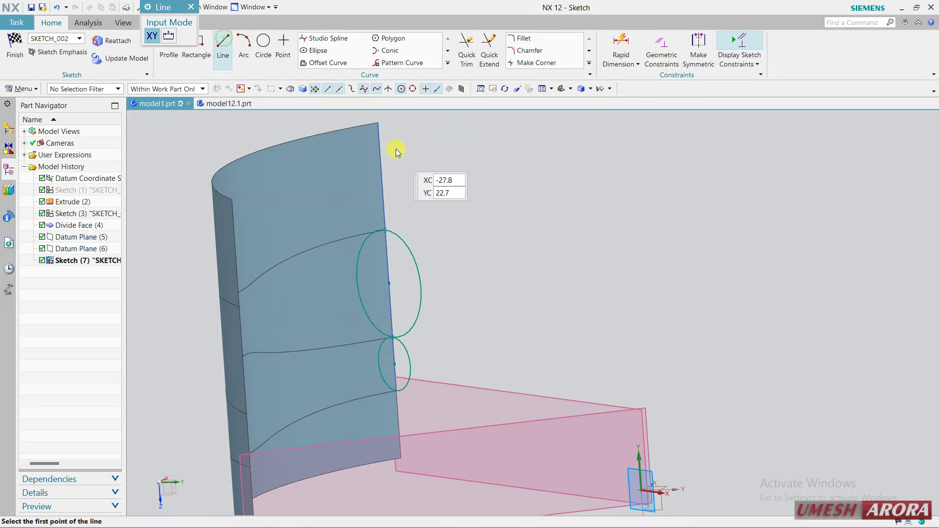
click(378, 122)
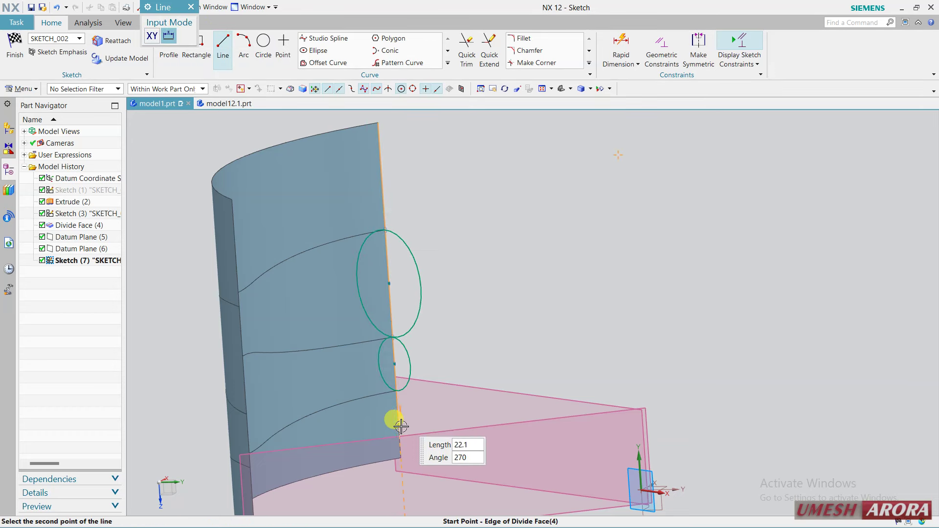
click(400, 459)
key(Escape)
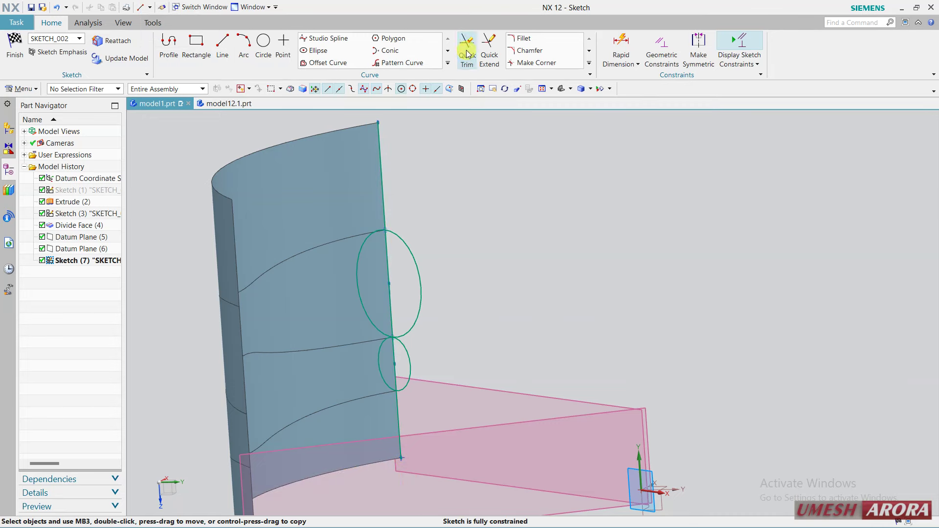
click(468, 53)
middle_drag(533, 252, 418, 287)
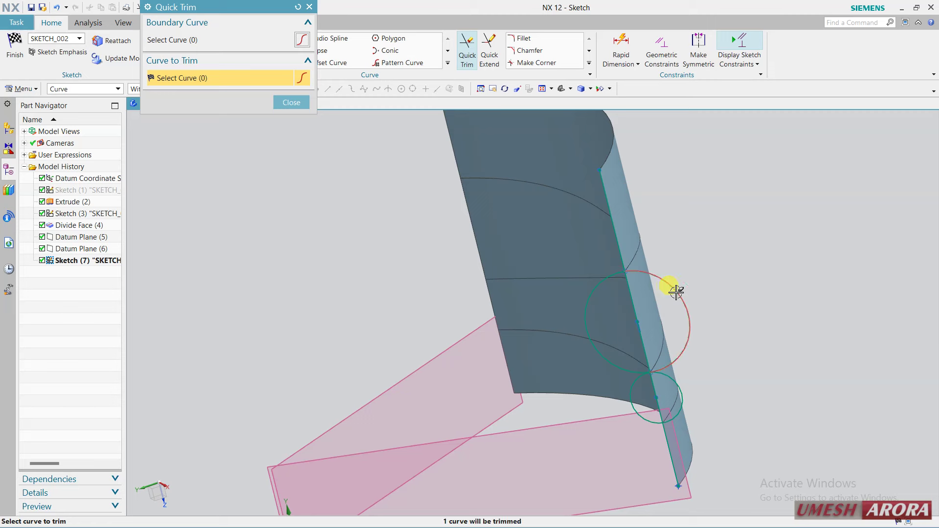
key(Escape)
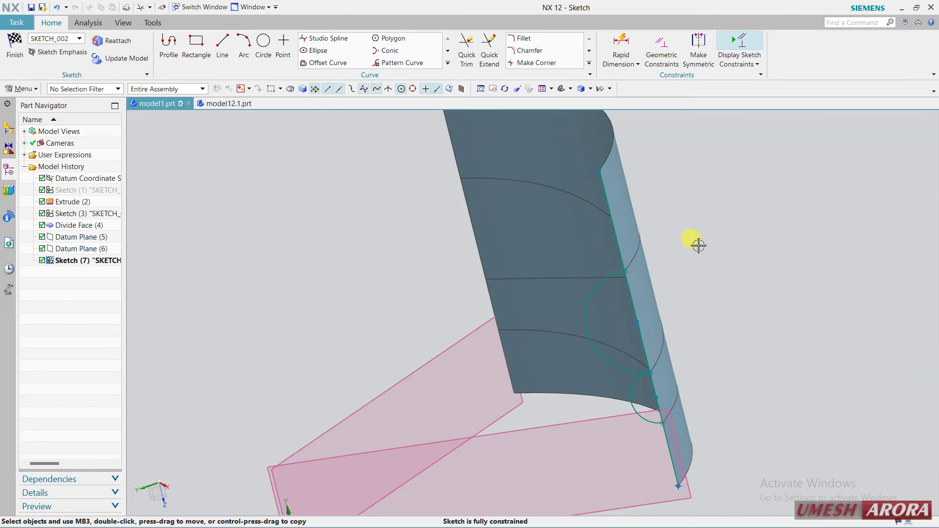
mouse_move(710, 284)
middle_down()
mouse_move(723, 273)
mouse_move(732, 282)
middle_up()
- Finish the current sketch and start a new sketch on the lower Datum Plane (5)
click(23, 58)
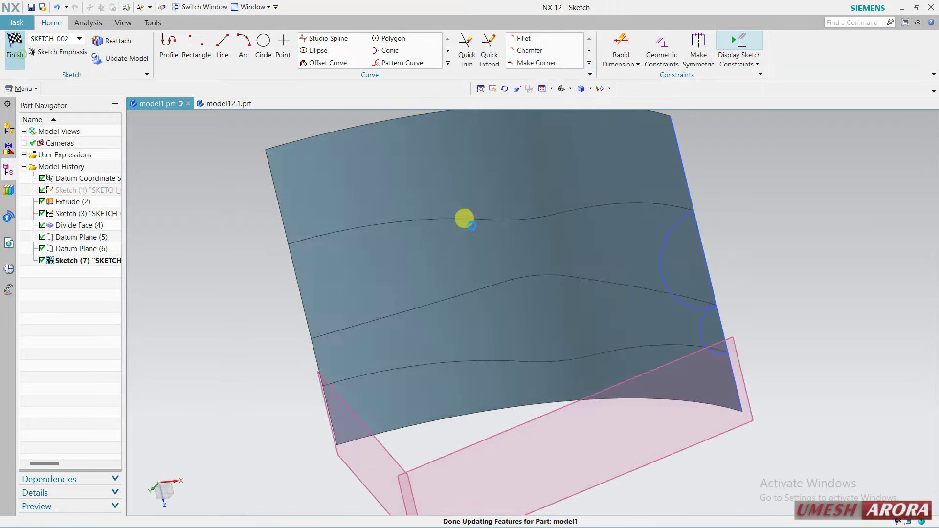
mouse_move(659, 279)
middle_down()
mouse_move(681, 283)
mouse_move(670, 321)
middle_up()
click(461, 304)
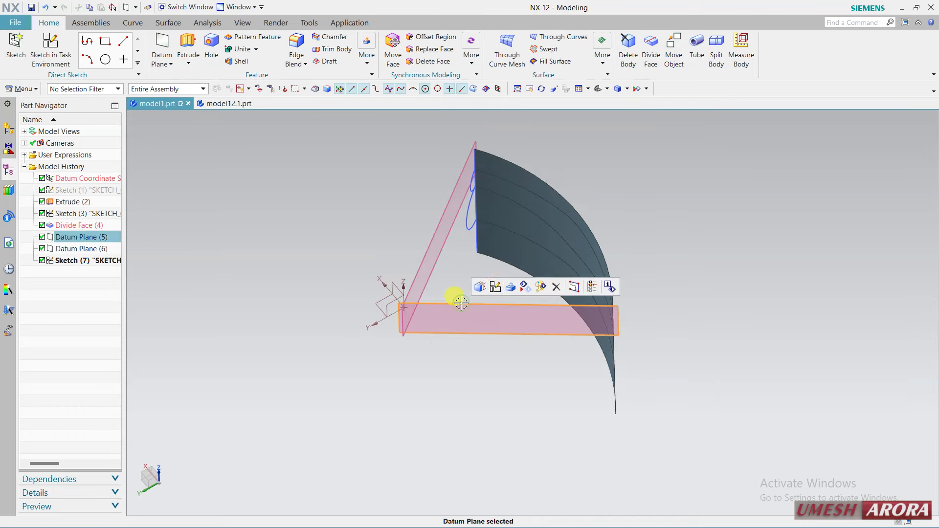
click(496, 286)
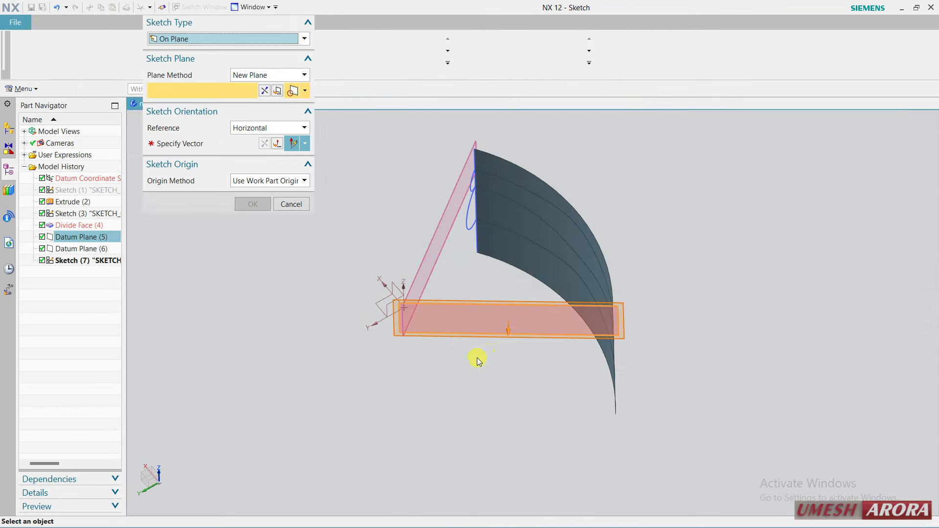
middle_click(232, 169)
middle_drag(377, 301, 489, 331)
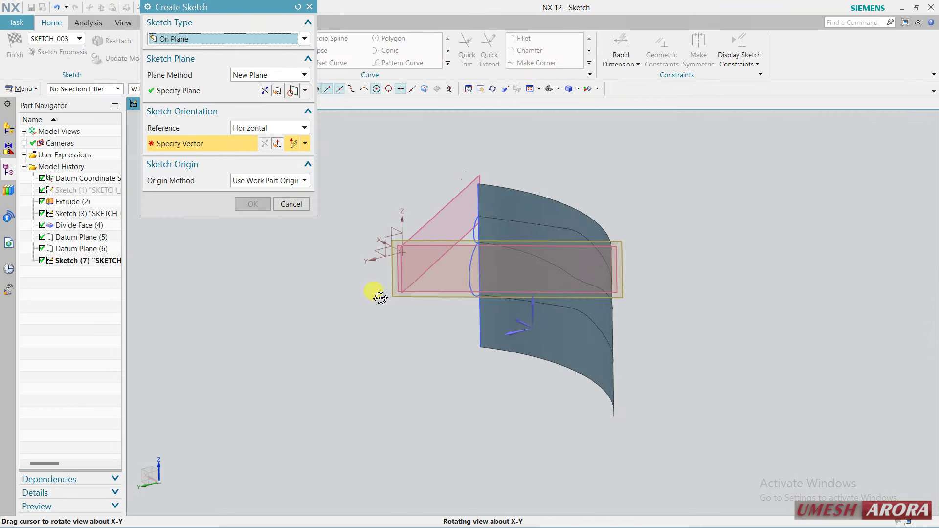
click(465, 339)
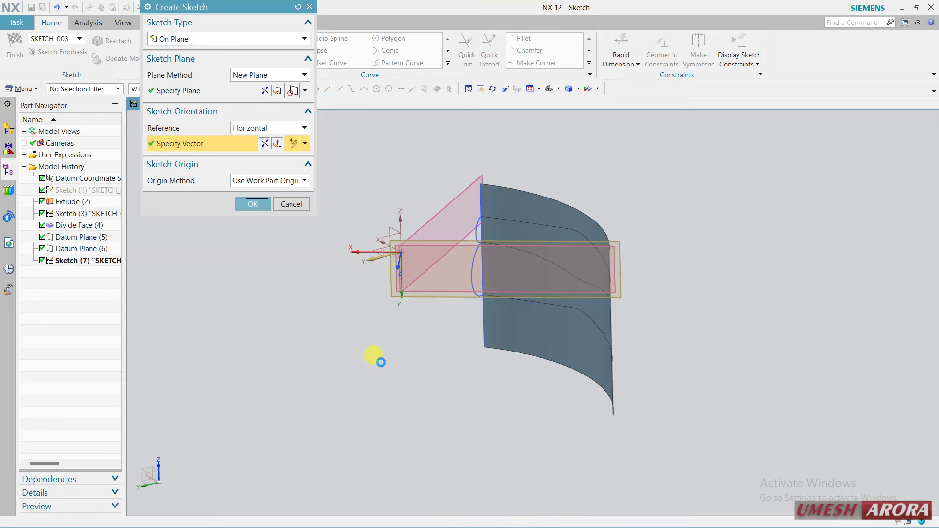
middle_click(380, 361)
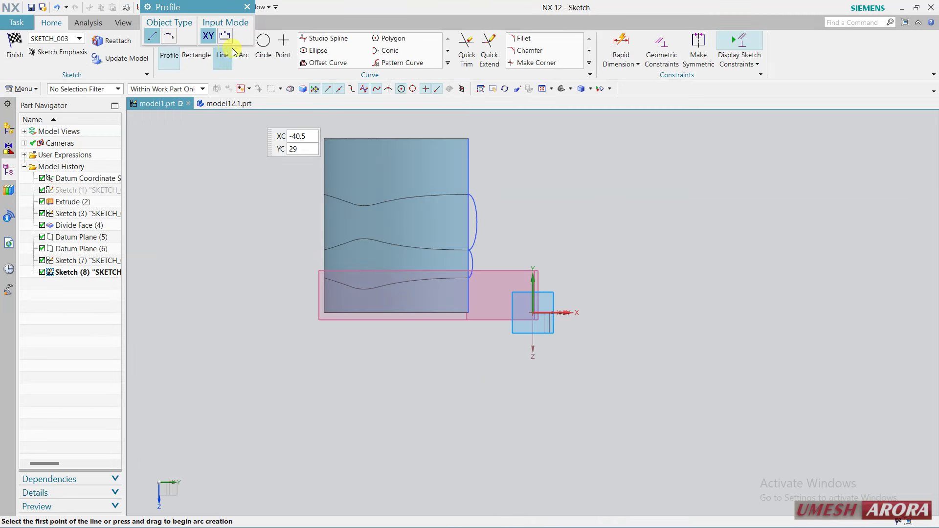
- Draw a diameter-8 circle and a smaller circle of about 4 on the surface's left edge
click(263, 44)
middle_drag(251, 187, 235, 192)
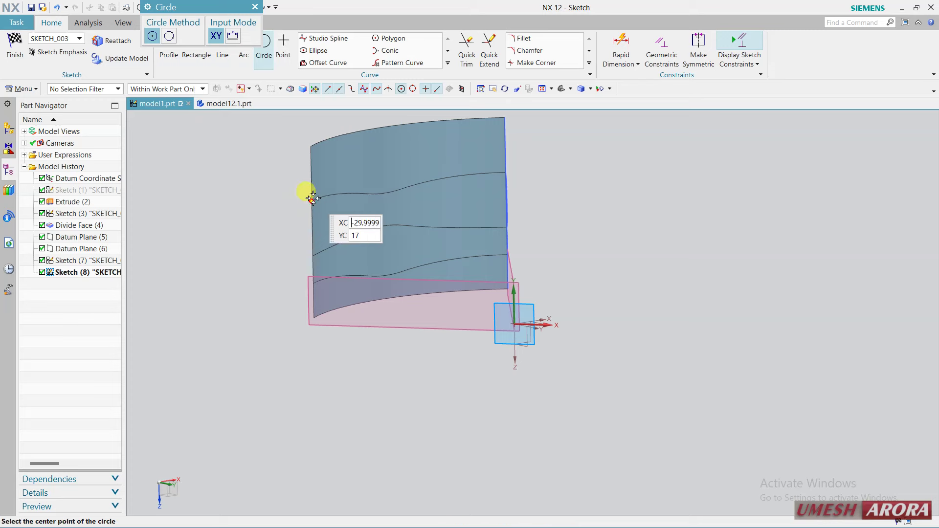
scroll(342, 200, up, 3)
middle_drag(379, 205, 416, 209)
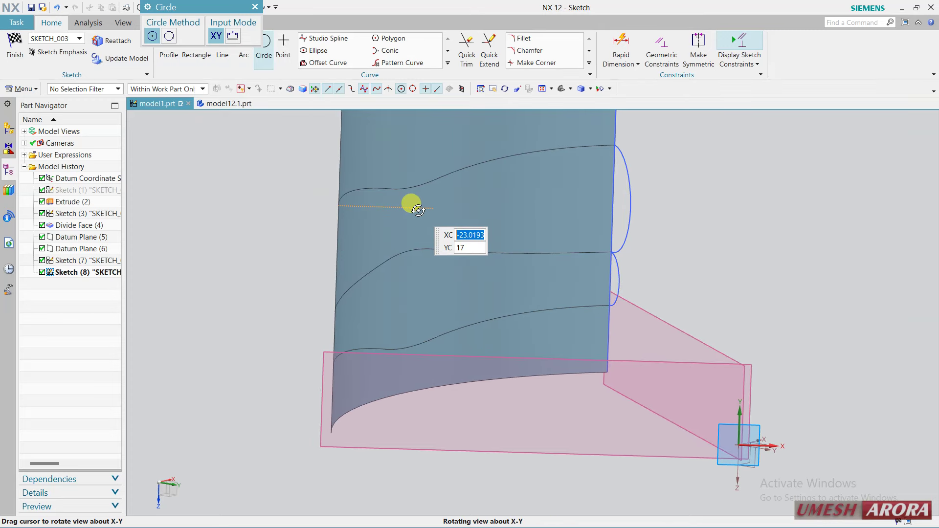
click(333, 258)
text(8)
key(Tab)
click(334, 201)
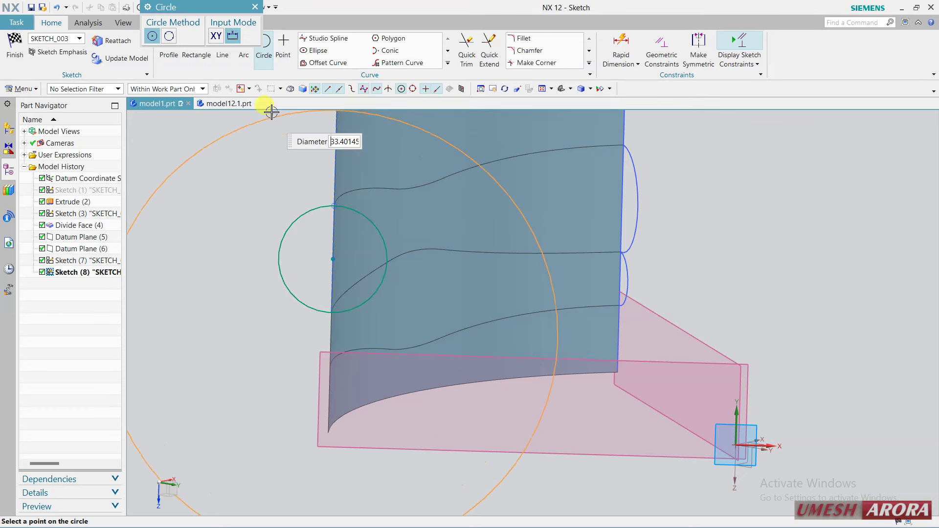
click(267, 61)
click(266, 59)
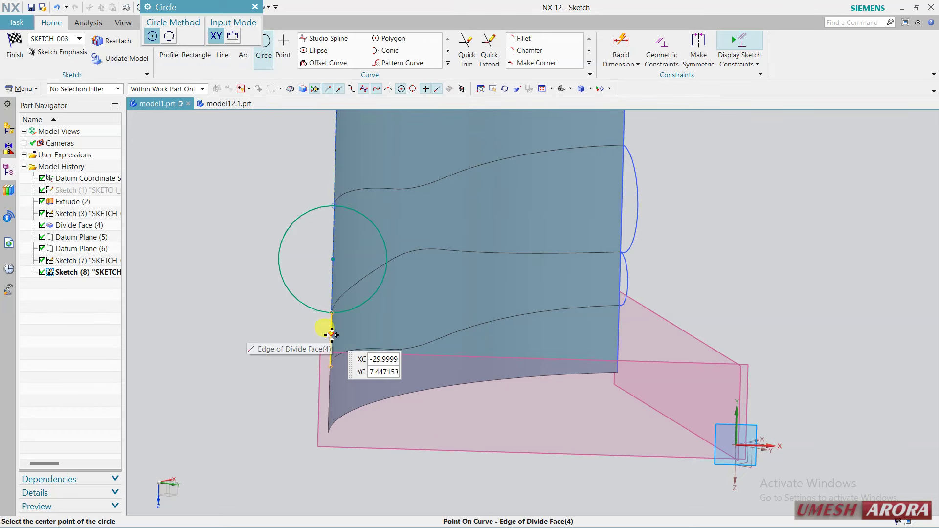
click(331, 340)
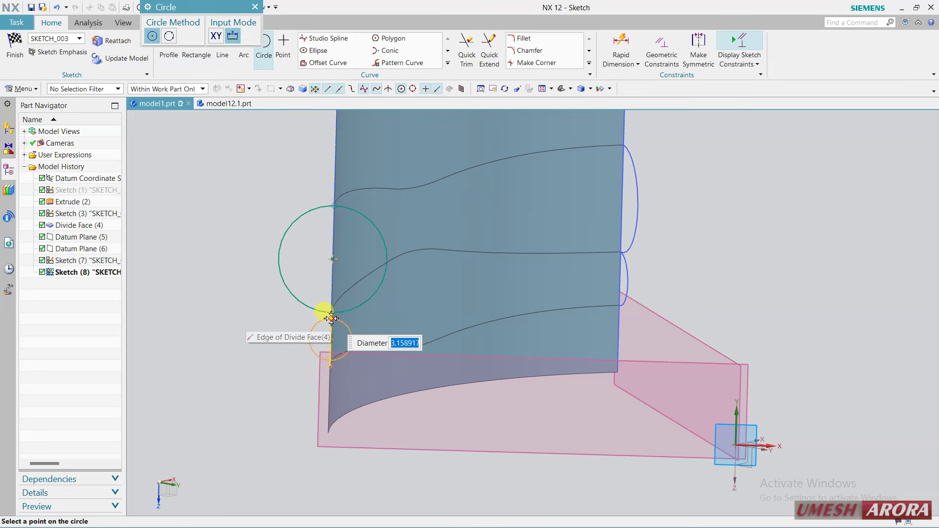
click(330, 363)
key(Escape)
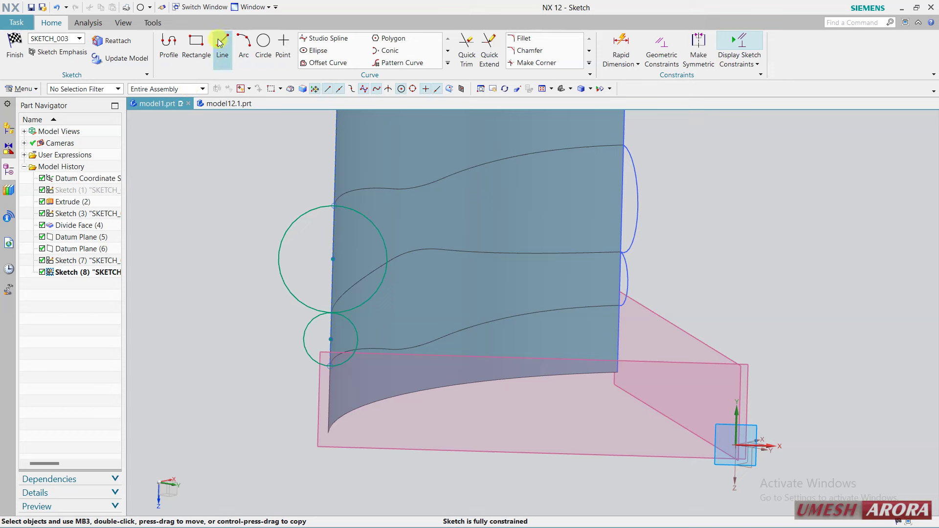
- Draw a line along the left edge from the lower corner to the top
click(220, 44)
click(328, 431)
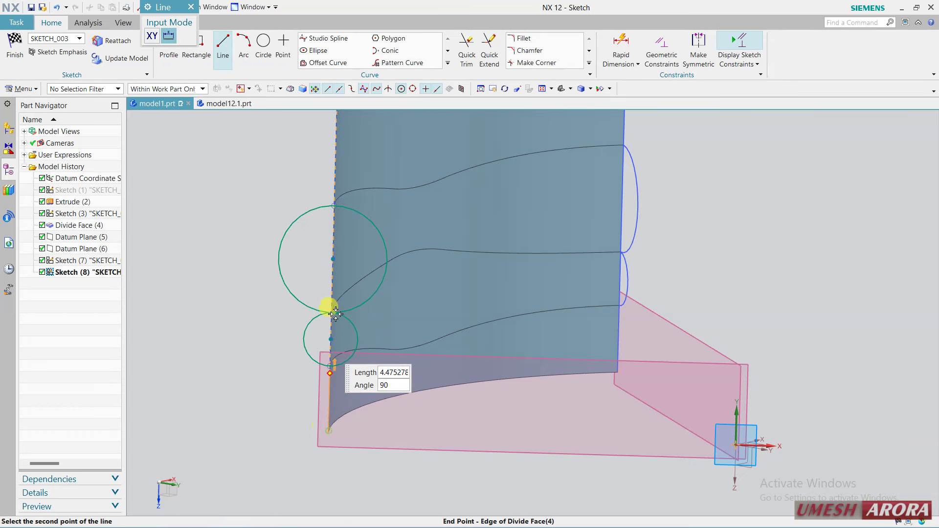
scroll(335, 240, down, 1)
scroll(338, 138, up, 1)
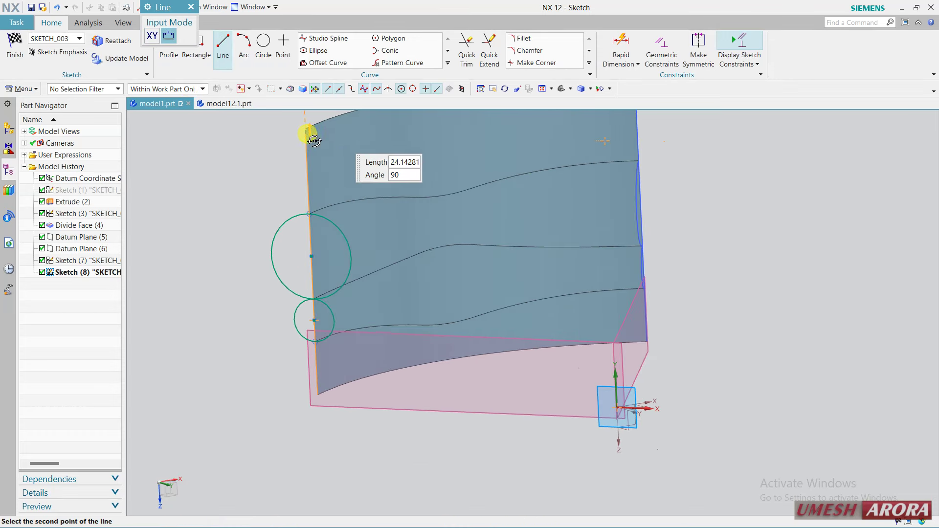
click(305, 128)
key(Escape)
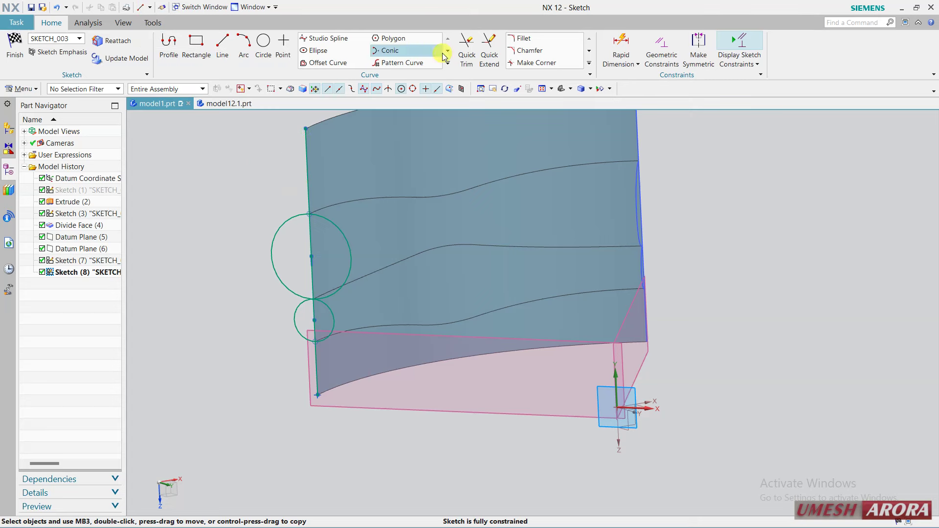
- Quick Trim the circle halves outside the surface and finish the sketch
click(466, 49)
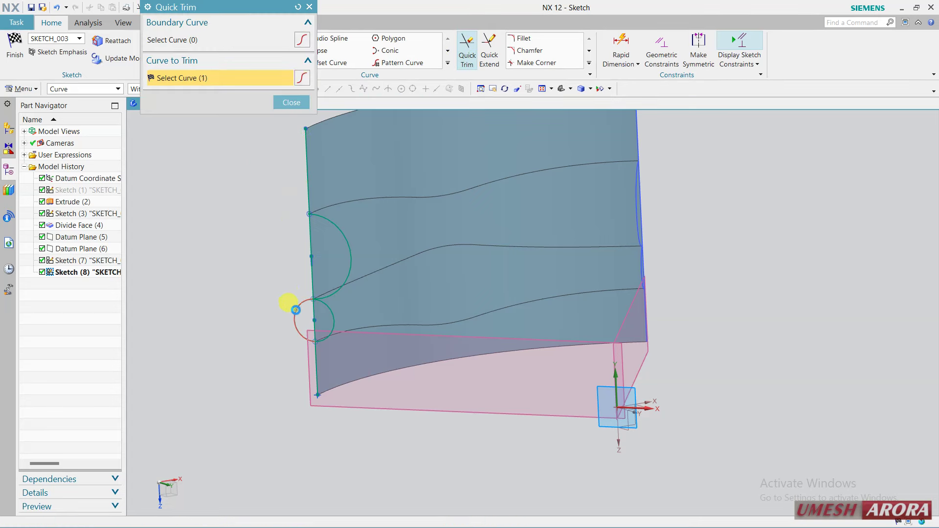
click(296, 310)
key(Escape)
mouse_move(251, 360)
middle_down()
mouse_move(272, 360)
mouse_move(275, 373)
mouse_move(264, 373)
middle_up()
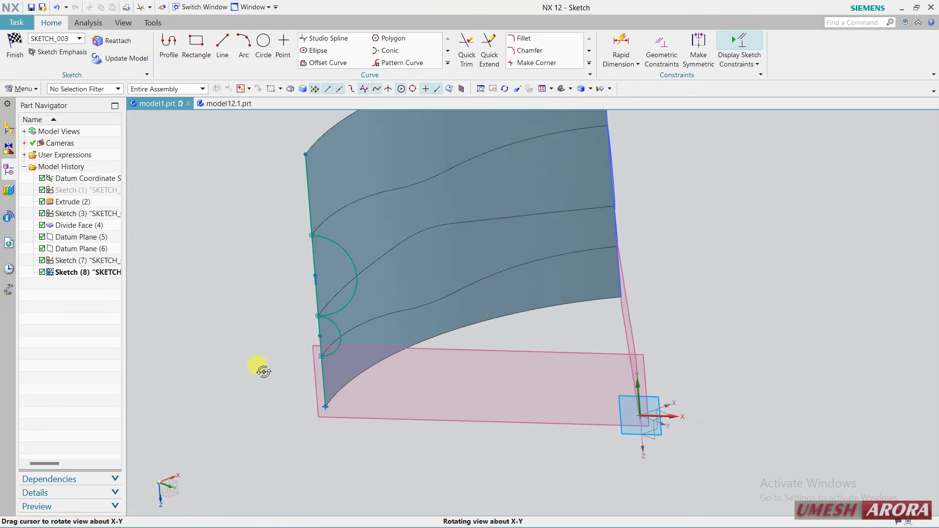
click(11, 54)
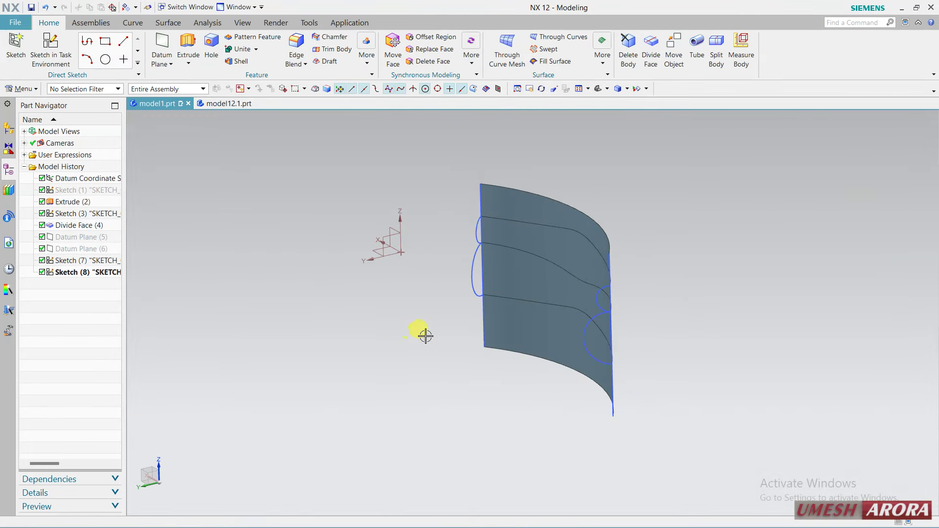
- Orbit the surface edge-on and back to oblique to inspect the edge bulges
mouse_move(426, 333)
middle_down()
mouse_move(420, 343)
mouse_move(430, 331)
mouse_move(421, 327)
mouse_move(431, 334)
mouse_move(413, 329)
middle_up()
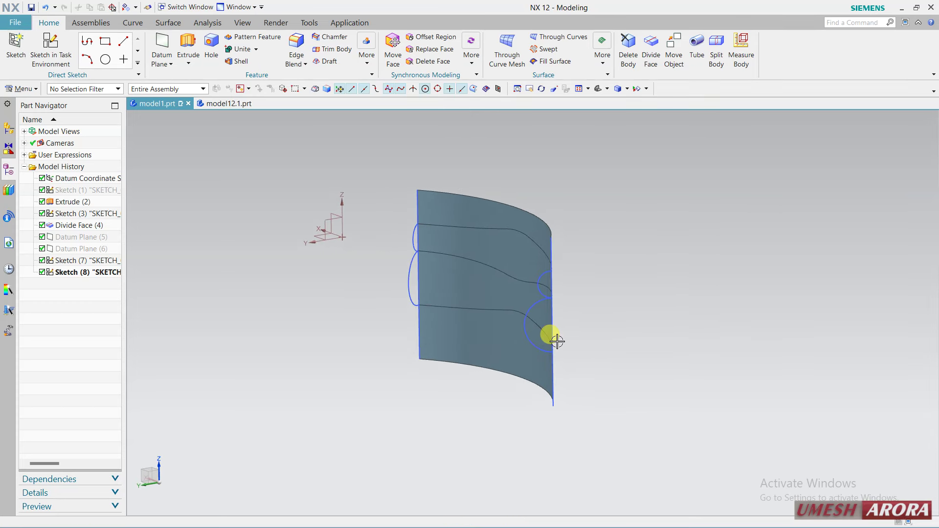
mouse_move(735, 302)
middle_down()
mouse_move(718, 302)
mouse_move(741, 305)
middle_up()
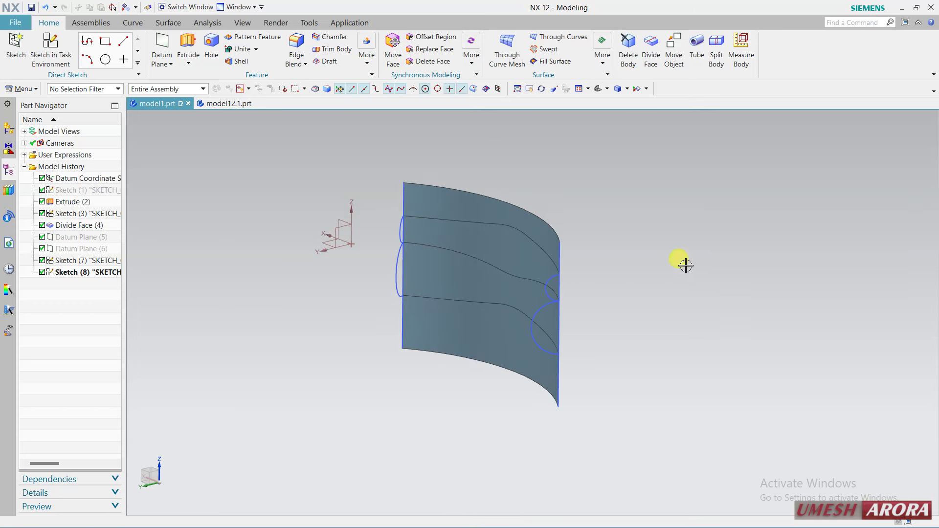
middle_drag(589, 192, 585, 254)
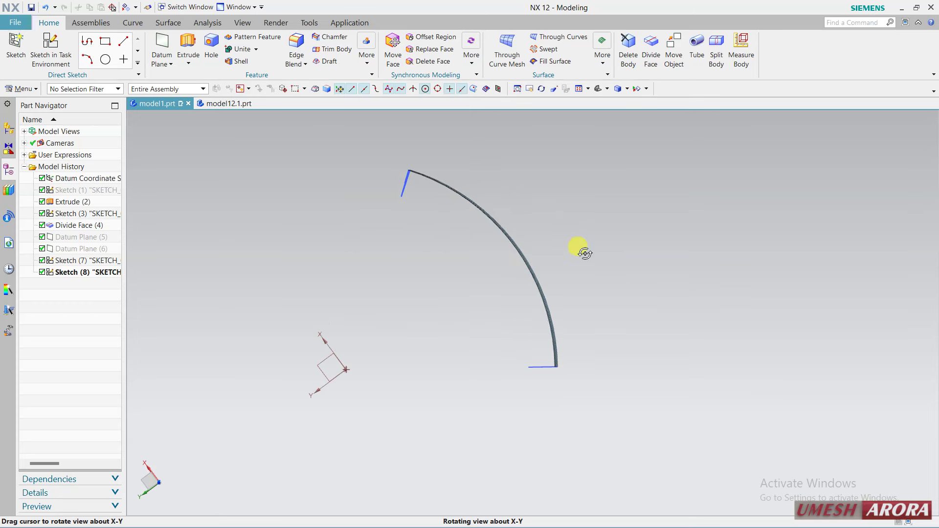
mouse_move(301, 390)
middle_down()
mouse_move(342, 331)
mouse_move(301, 234)
middle_up()
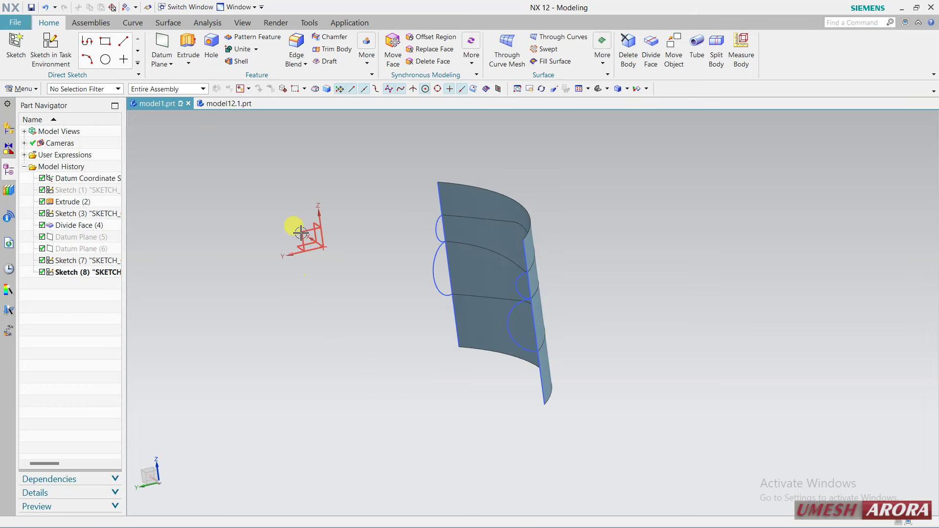
- Start a new sketch based on the datum coordinate system with its horizontal reference set
click(54, 44)
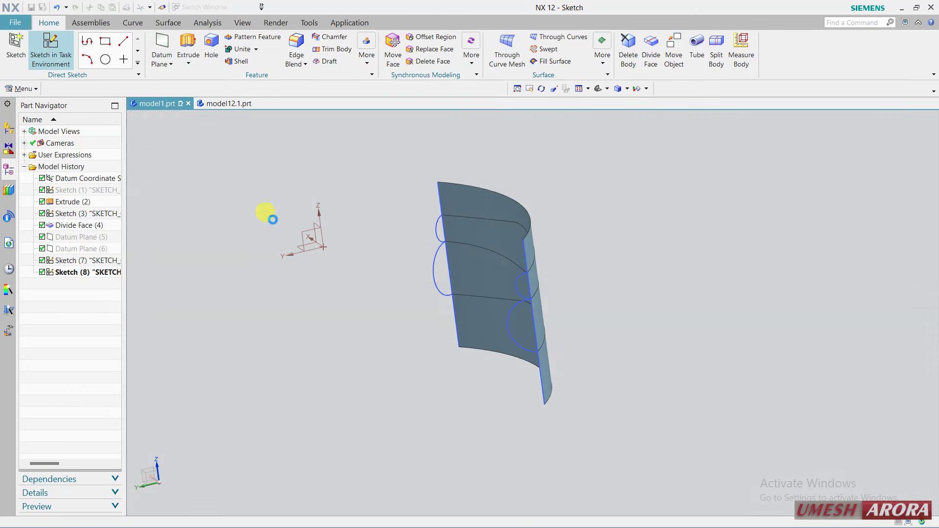
click(302, 230)
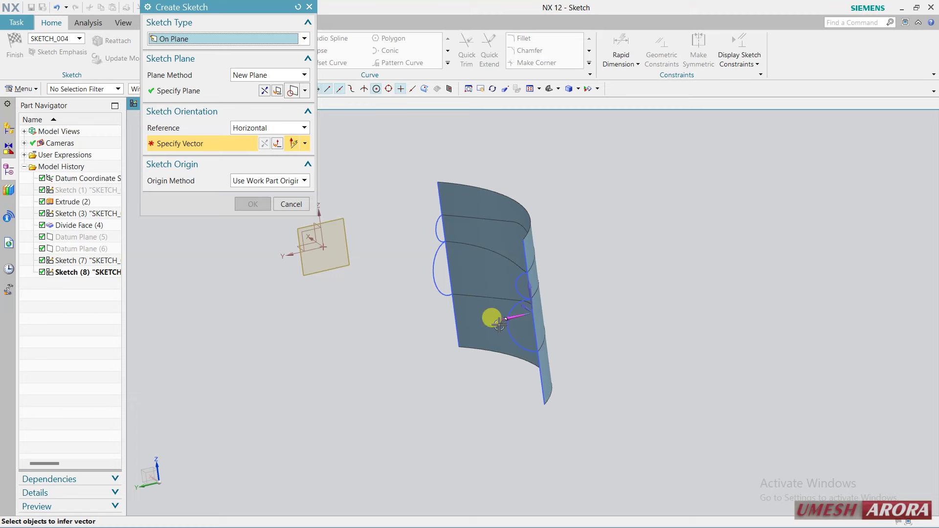
click(498, 323)
middle_click(367, 338)
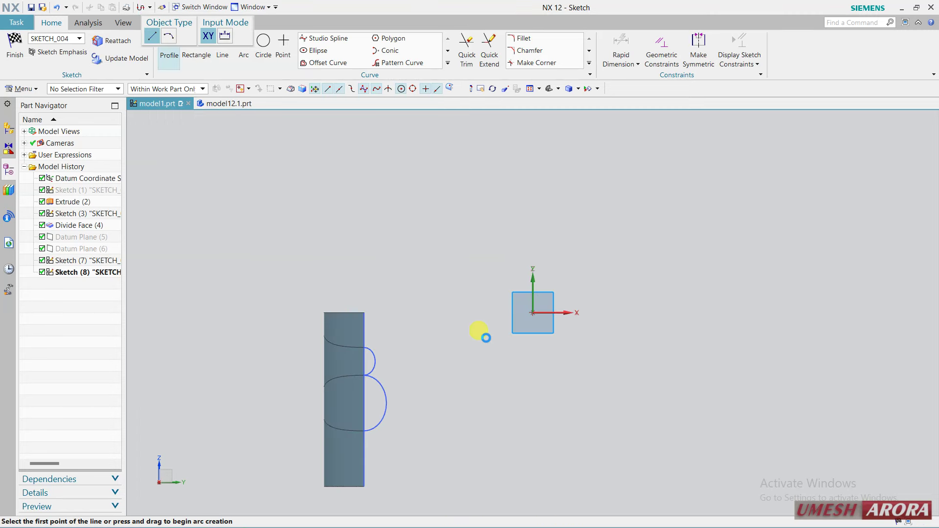
- Create an intersection curve in the sketch from the two adjoining wavy band faces
shift+middle_drag(486, 338, 487, 236)
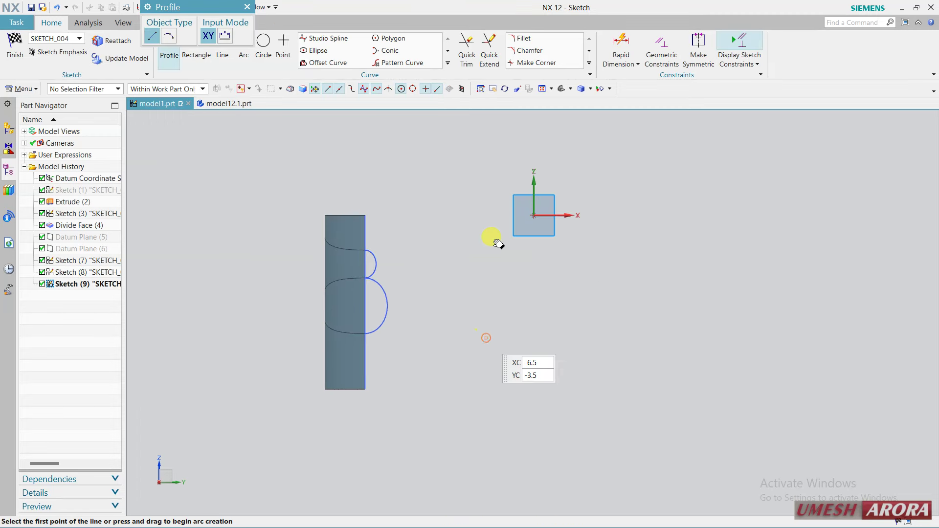
click(448, 64)
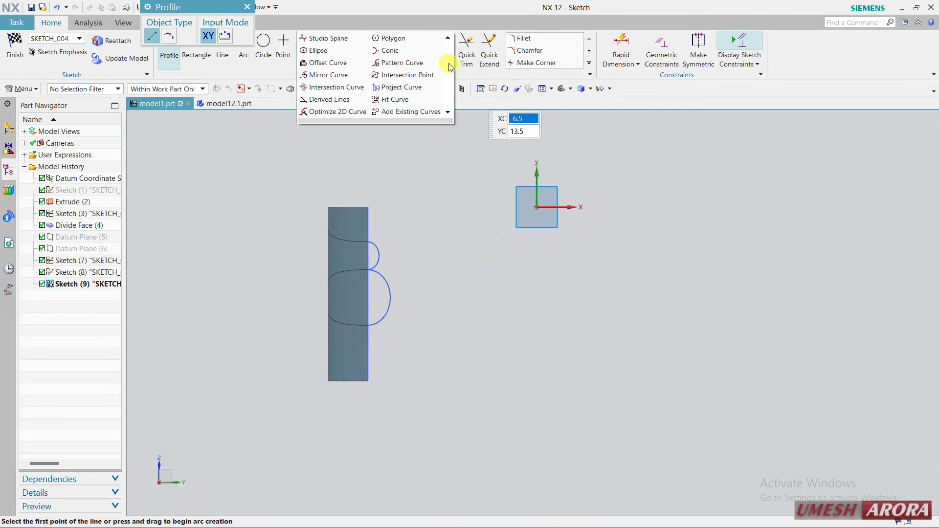
click(336, 87)
middle_drag(421, 216, 371, 238)
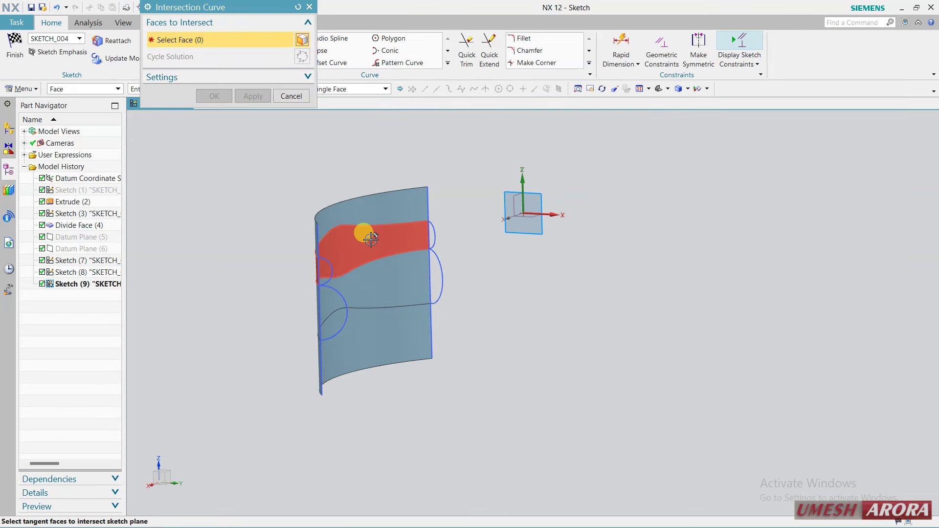
click(362, 240)
click(359, 289)
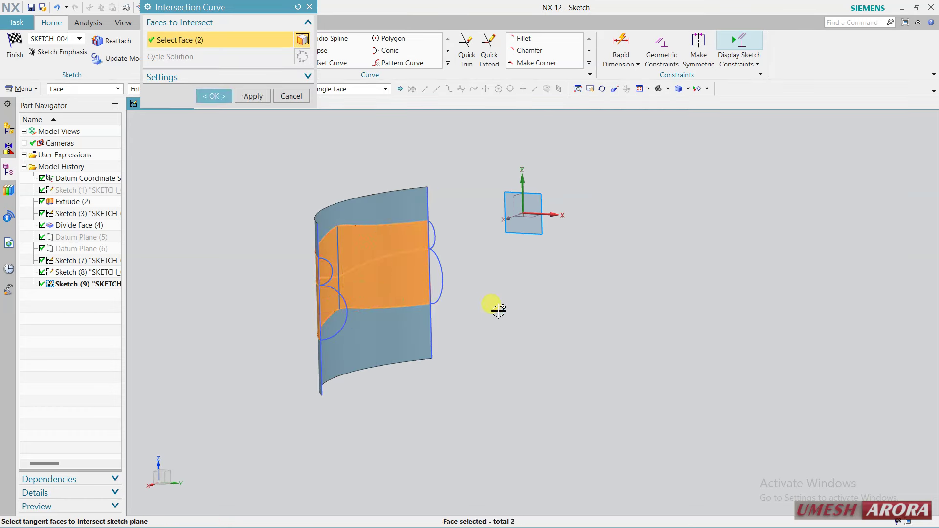
middle_click(498, 310)
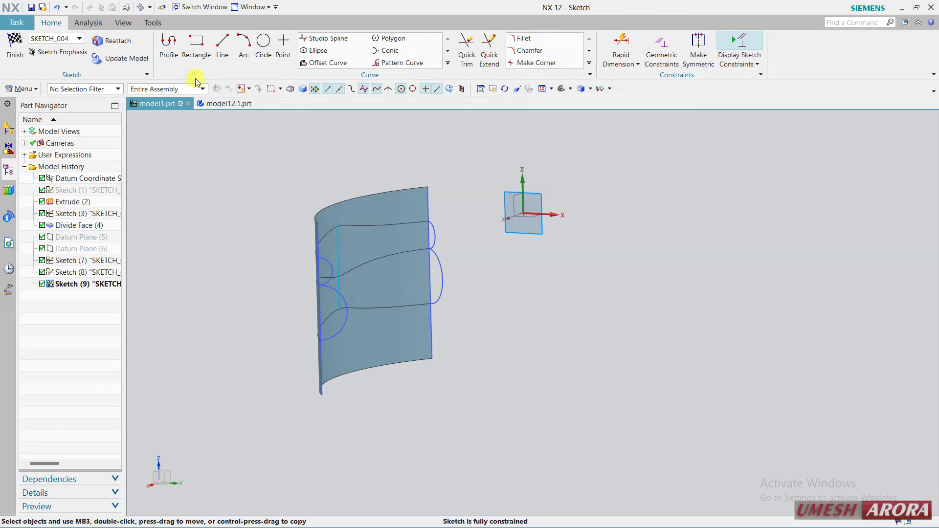
- Draw two stacked circles centred on the vertical line and Quick Trim them to half-arcs
click(270, 48)
scroll(335, 241, up, 2)
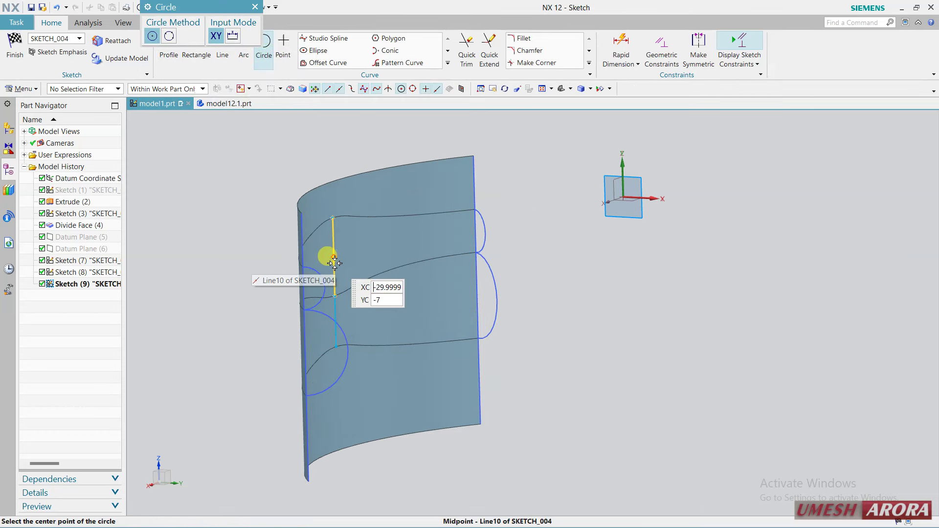
click(333, 257)
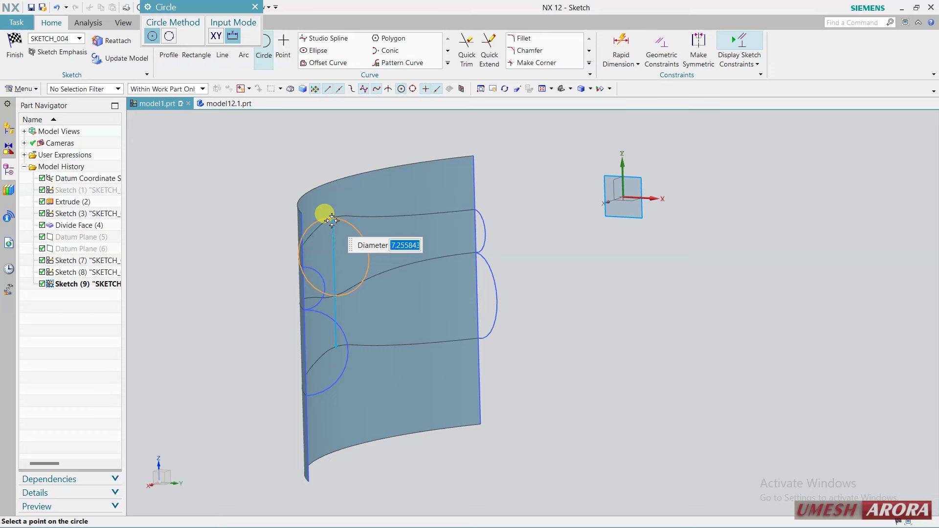
click(332, 218)
click(335, 323)
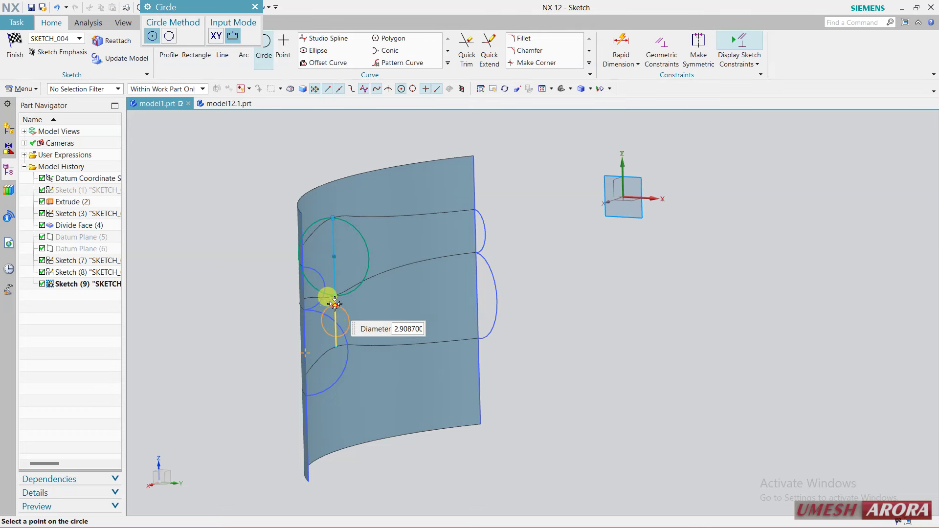
click(376, 285)
key(Escape)
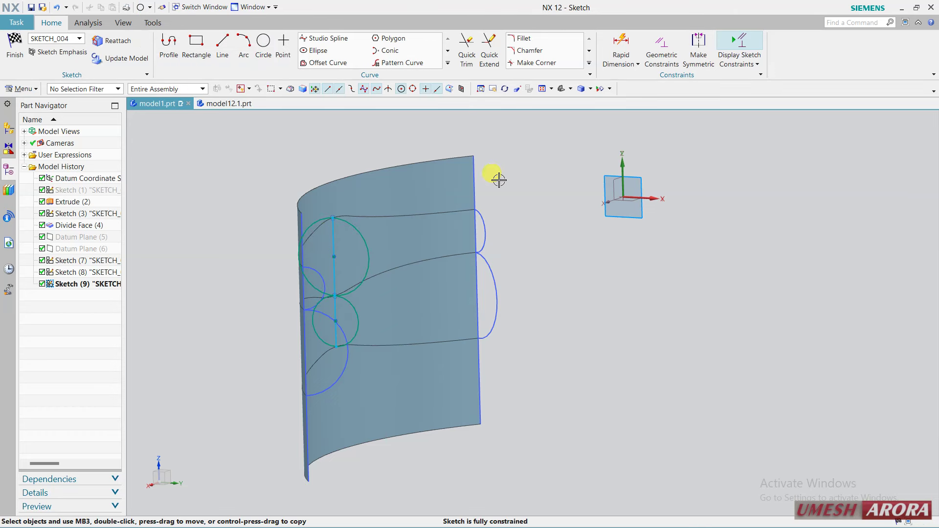
click(471, 62)
mouse_move(352, 225)
middle_down()
mouse_move(380, 235)
mouse_move(300, 224)
middle_up()
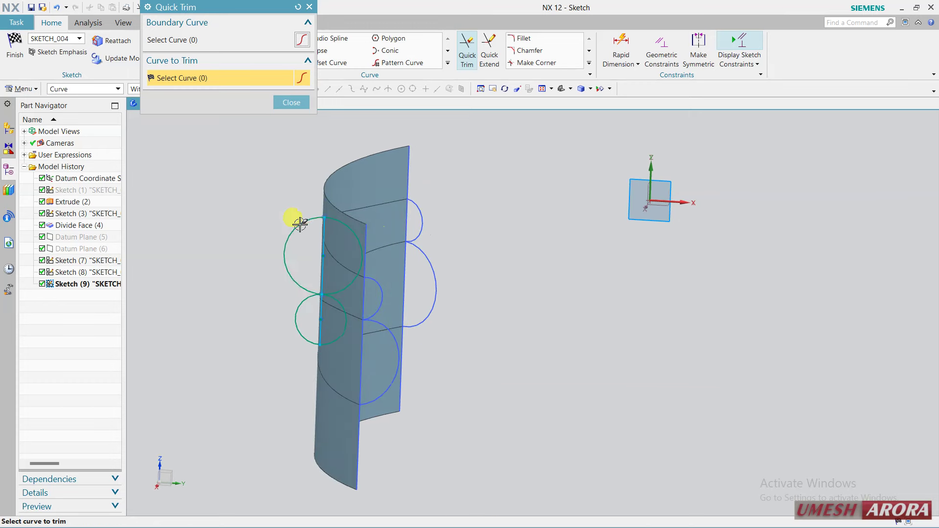
key(Escape)
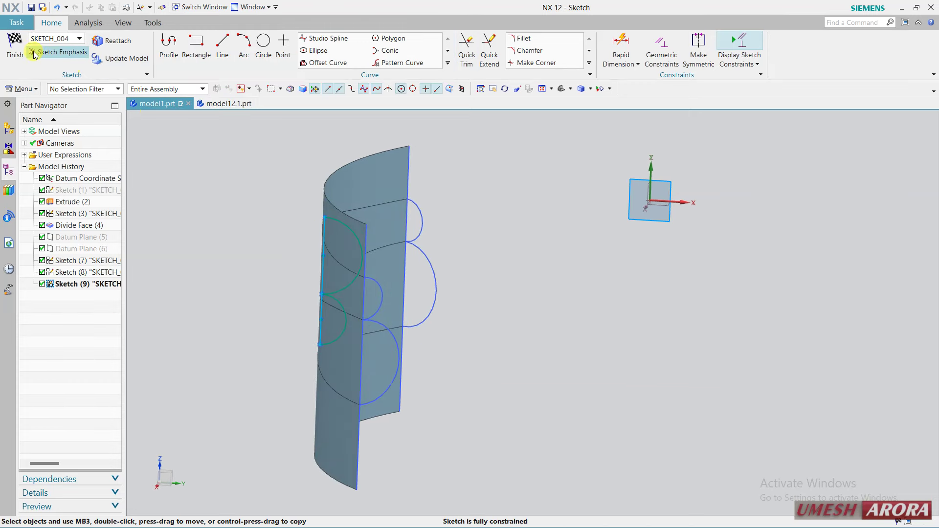
- Finish the sketch and pick the sheet and three arcs for a Circular Pattern Geometry
key(ctrl+q)
mouse_move(530, 275)
middle_down()
mouse_move(587, 283)
mouse_move(607, 254)
mouse_move(593, 268)
mouse_move(603, 268)
mouse_move(590, 263)
mouse_move(597, 274)
mouse_move(591, 268)
middle_up()
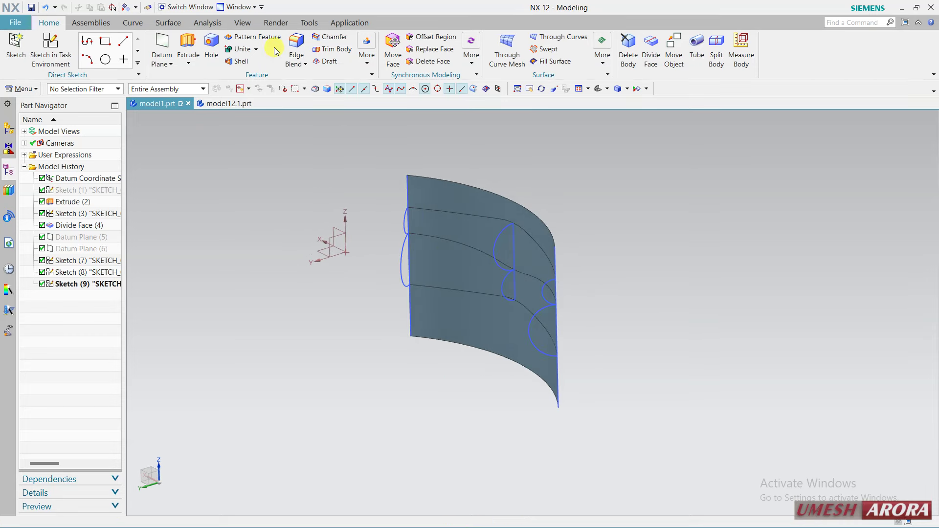
click(366, 55)
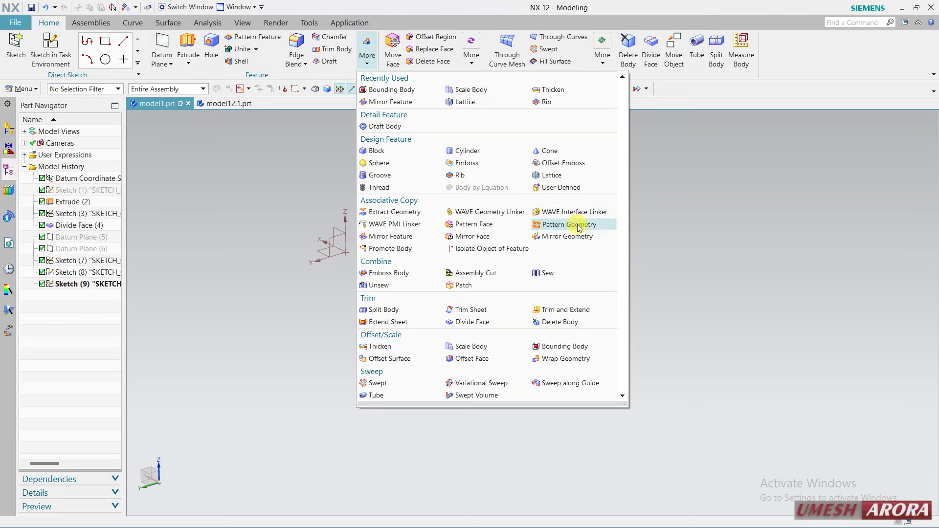
click(579, 226)
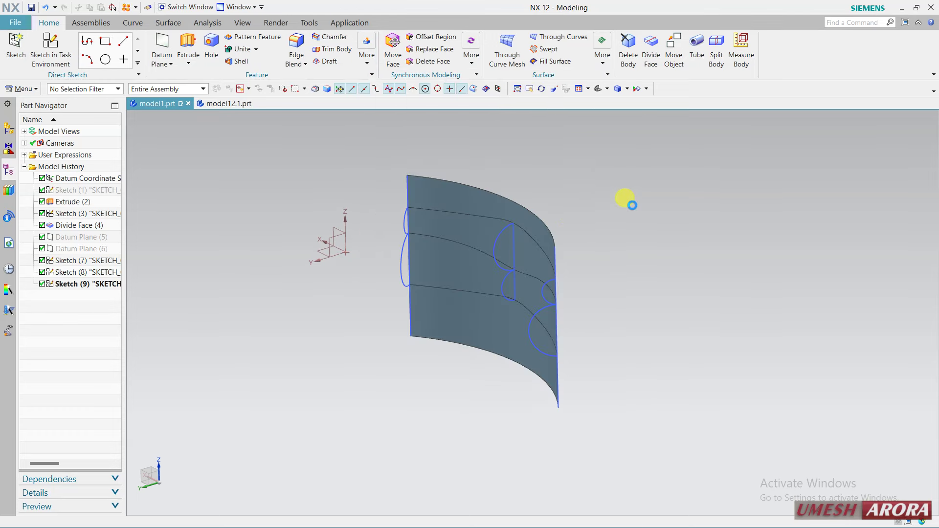
click(464, 231)
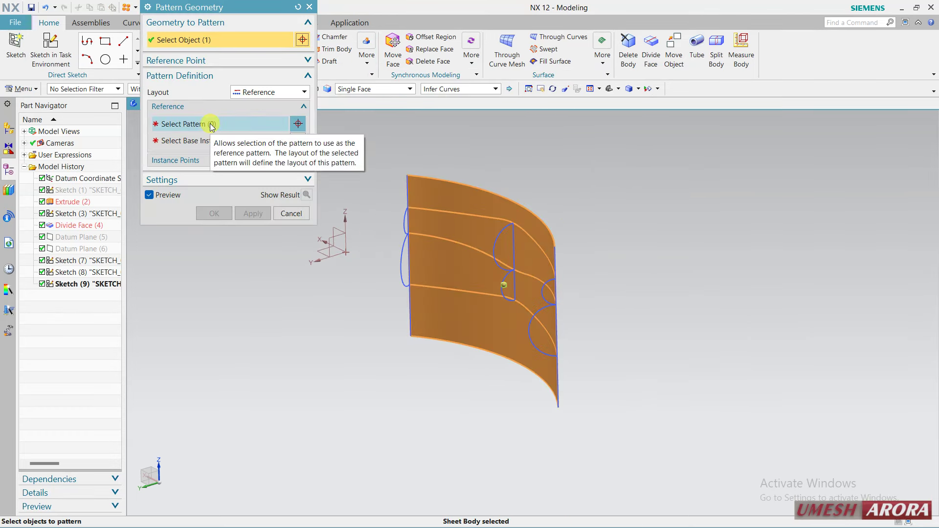
click(255, 92)
click(250, 116)
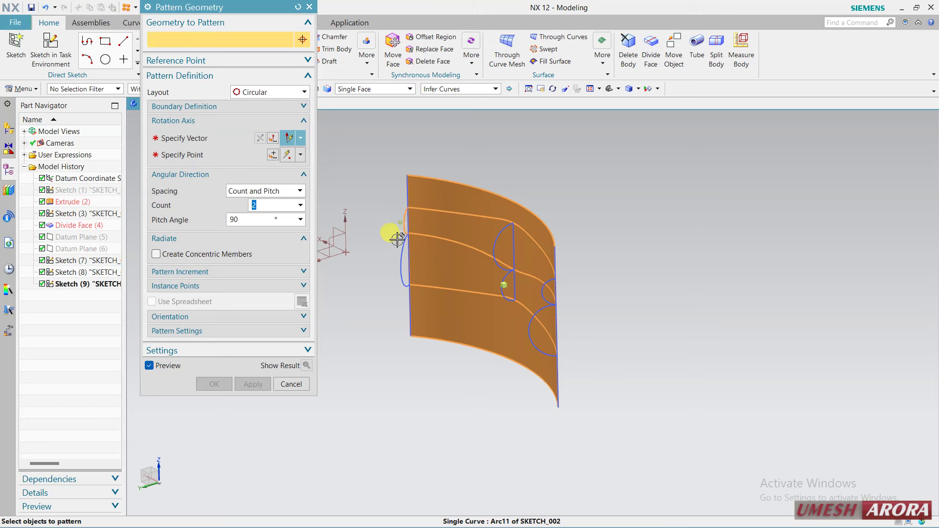
click(397, 240)
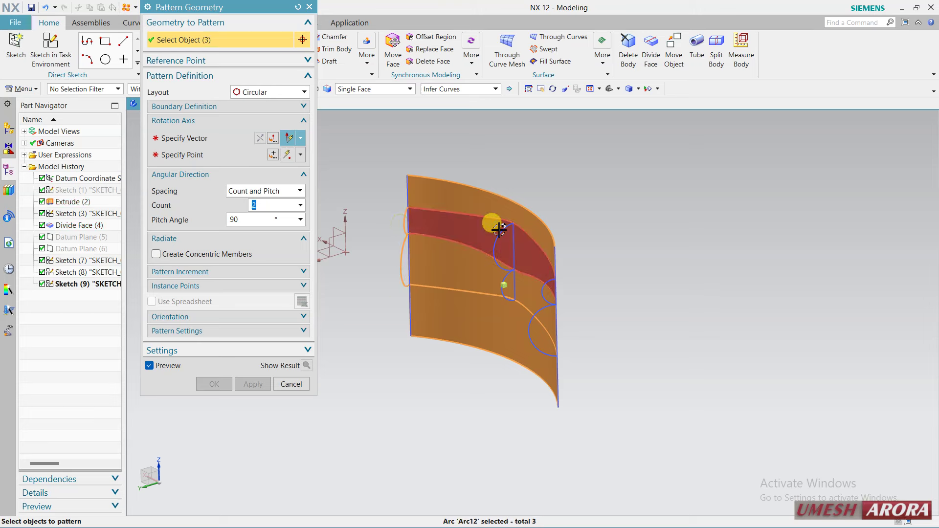
click(500, 286)
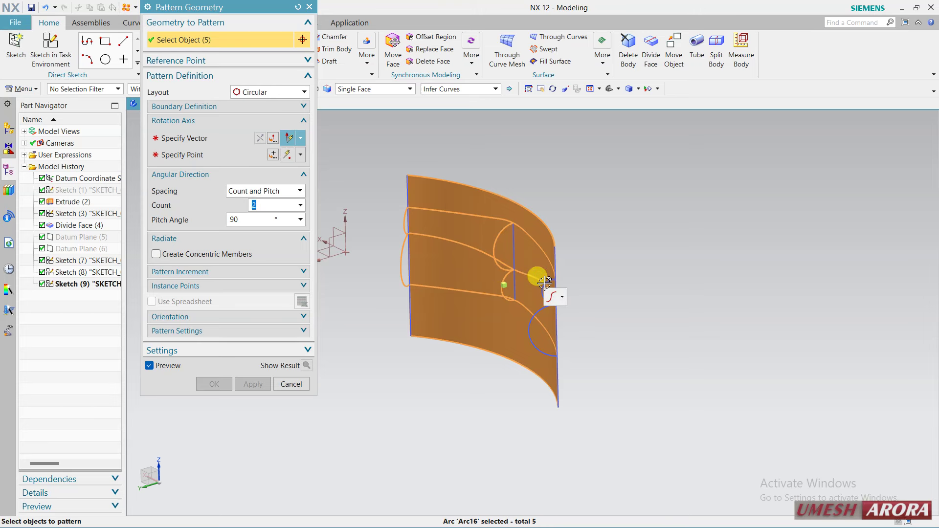
click(532, 312)
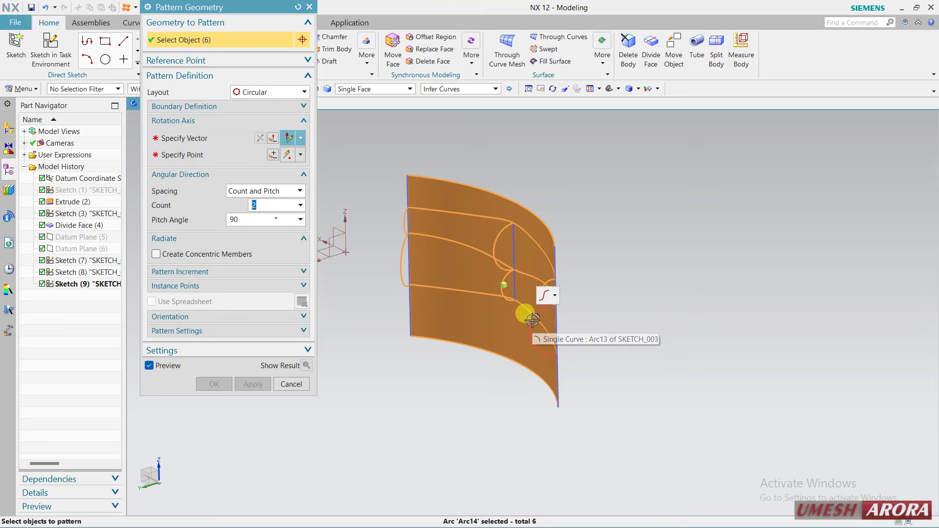
- Pattern about the Z axis using Count and Span: 5 copies over 360°
click(220, 139)
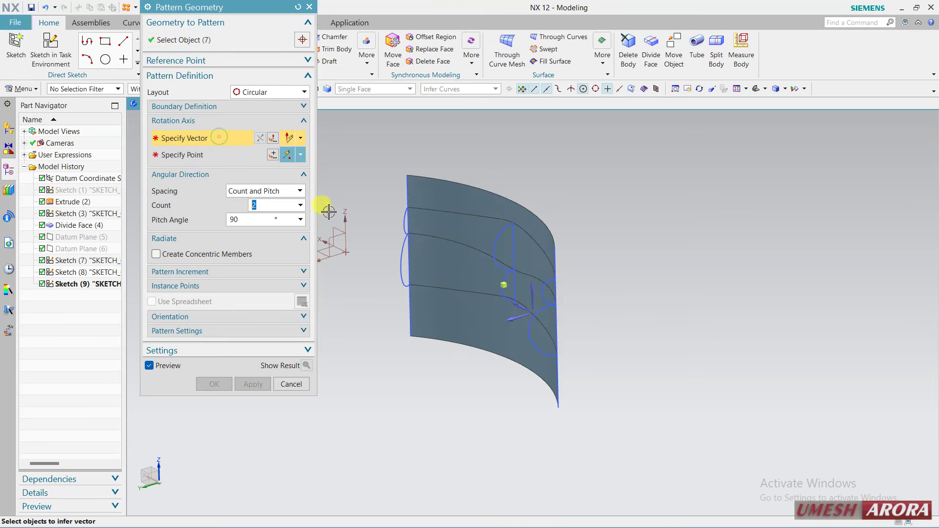
click(349, 217)
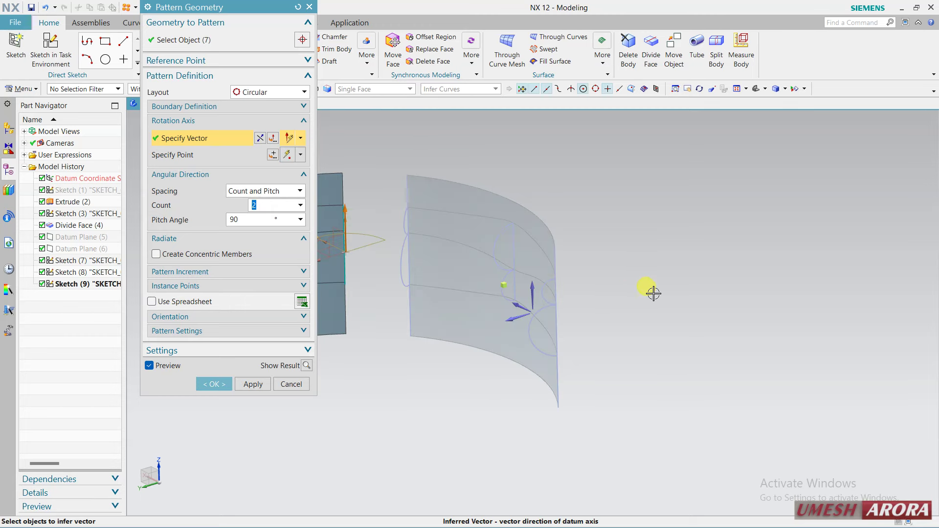
scroll(653, 294, down, 3)
text(5)
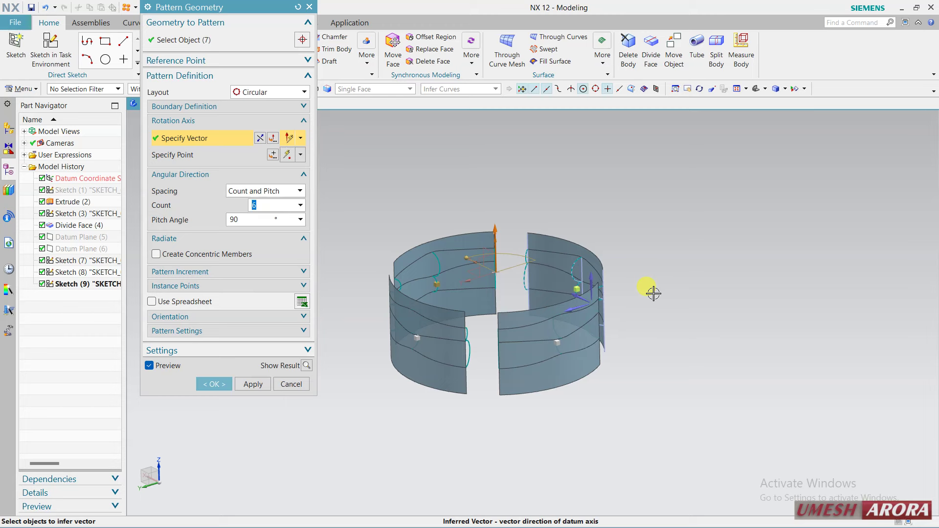
click(284, 192)
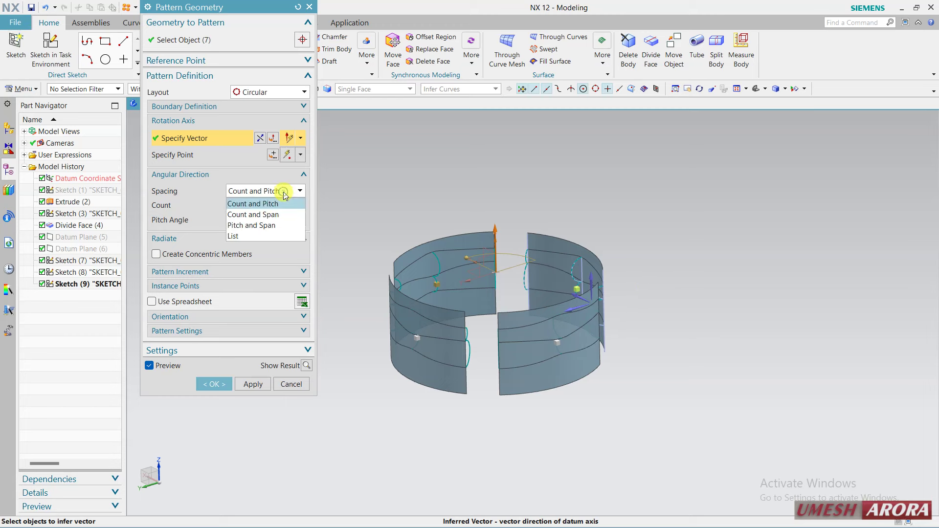
click(268, 215)
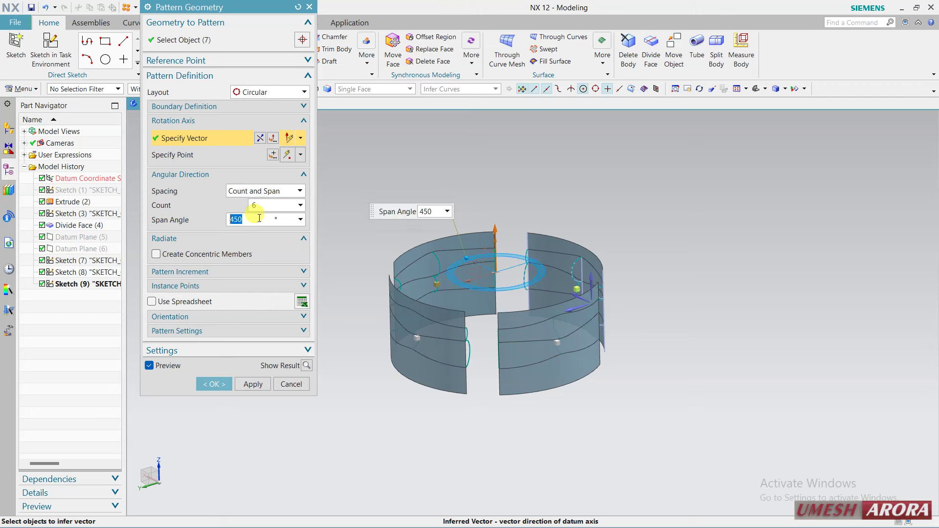
text(0)
key(Return)
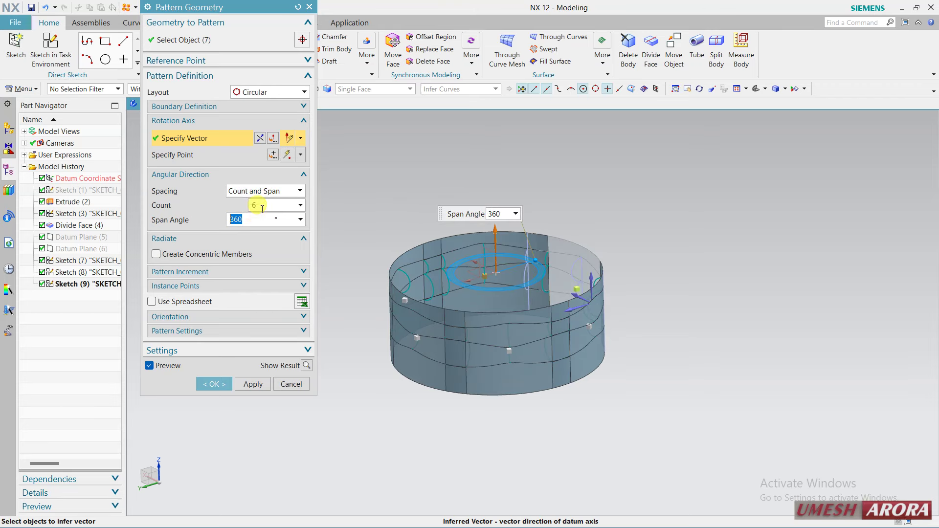
text(5)
key(Return)
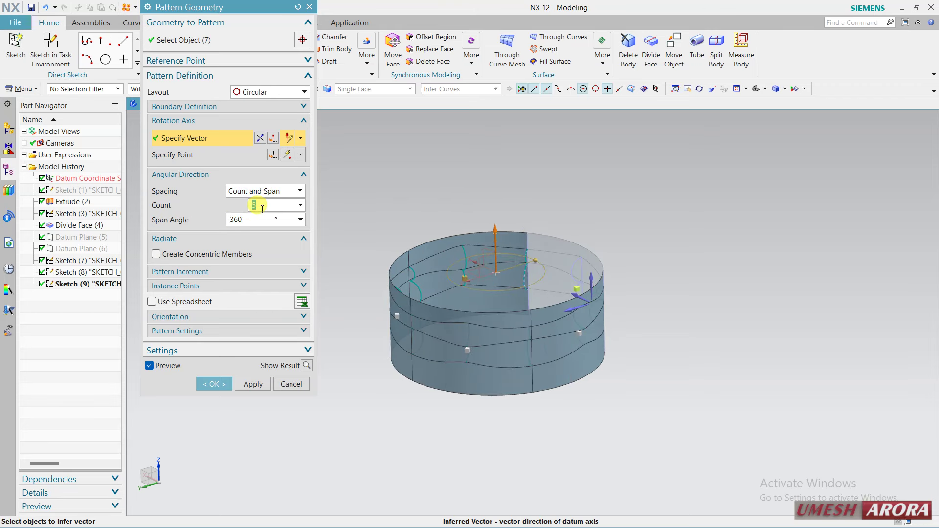
click(210, 387)
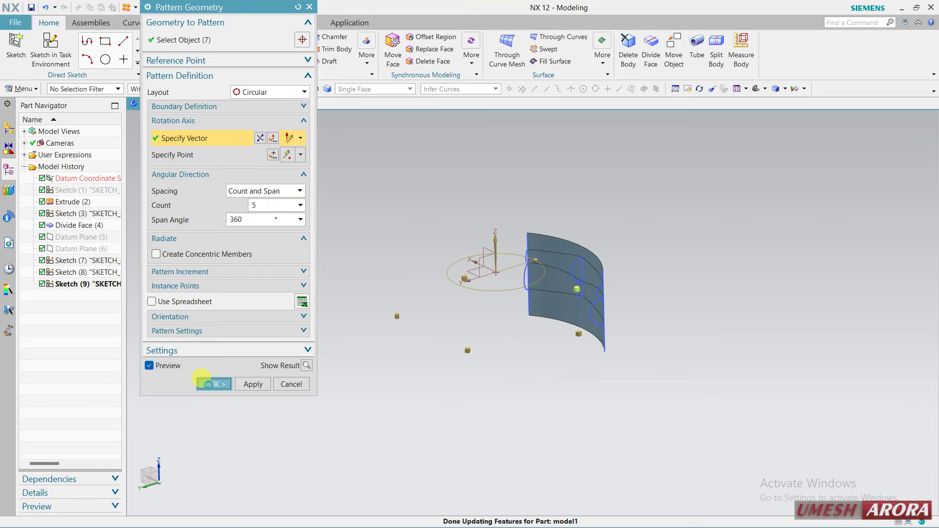
- Turn the patterned ring upright in view and bring up the Surface commands
mouse_move(640, 351)
middle_down()
mouse_move(620, 379)
mouse_move(619, 408)
mouse_move(639, 404)
middle_up()
middle_drag(640, 381, 607, 345)
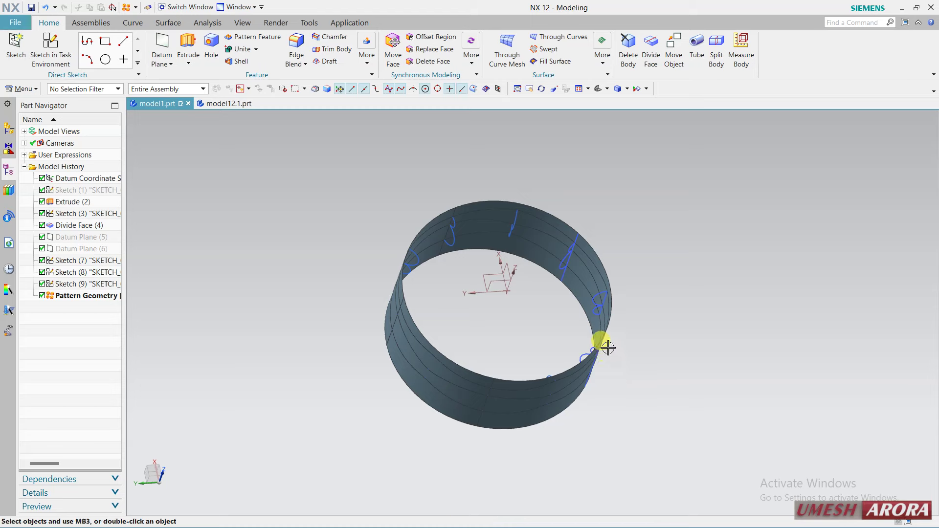
middle_drag(679, 296, 673, 277)
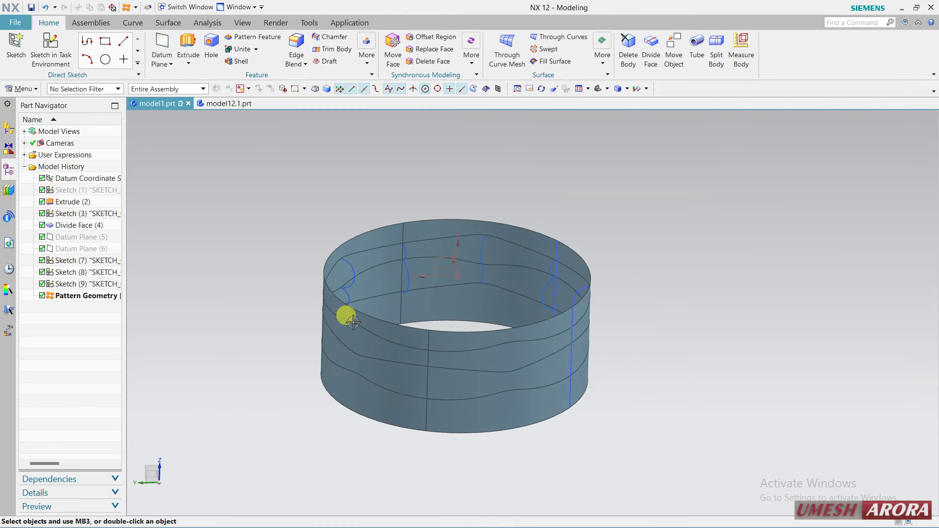
scroll(419, 339, up, 5)
scroll(394, 359, down, 4)
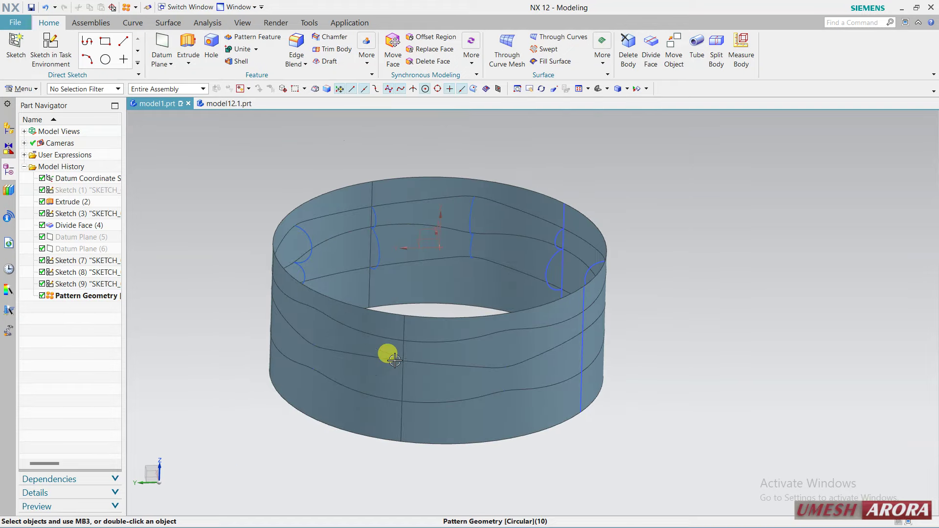
click(164, 25)
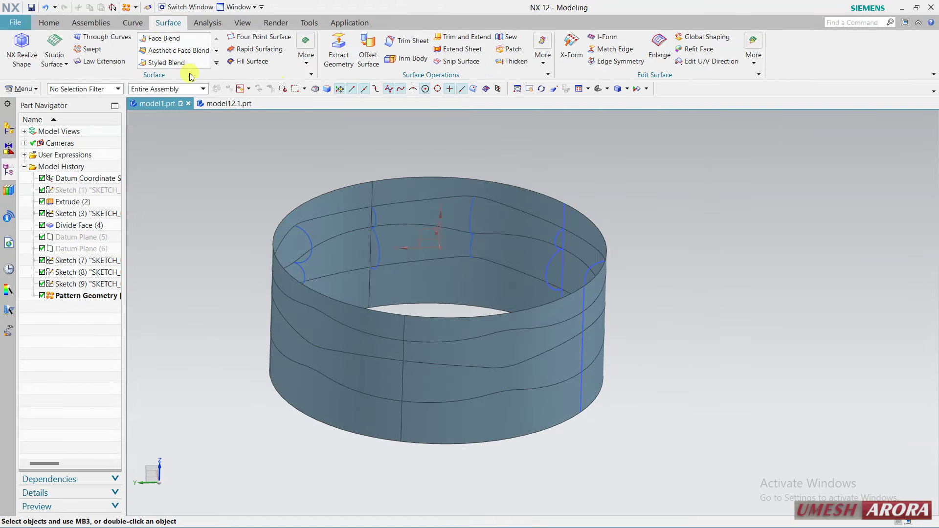
- Start a Studio Surface and add the first two ring arcs as sections
click(55, 49)
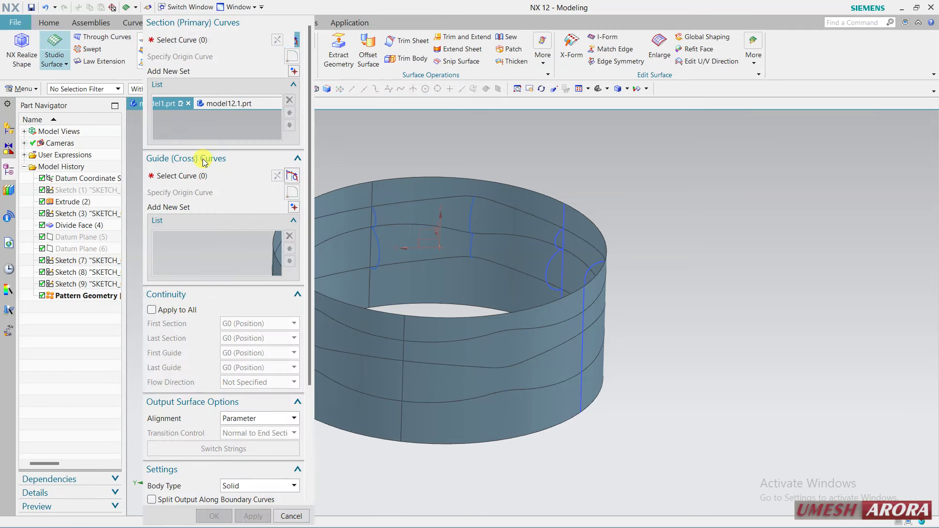
middle_drag(603, 182, 608, 191)
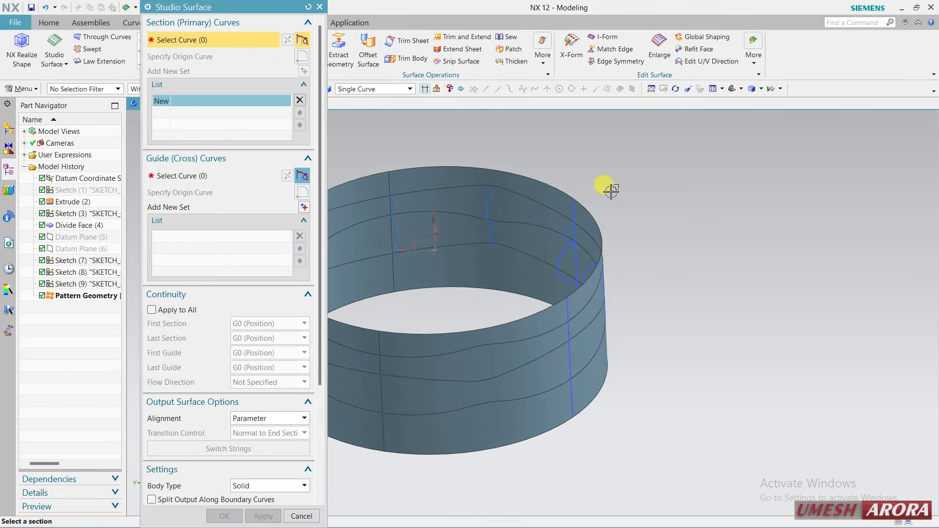
scroll(557, 219, up, 3)
click(564, 228)
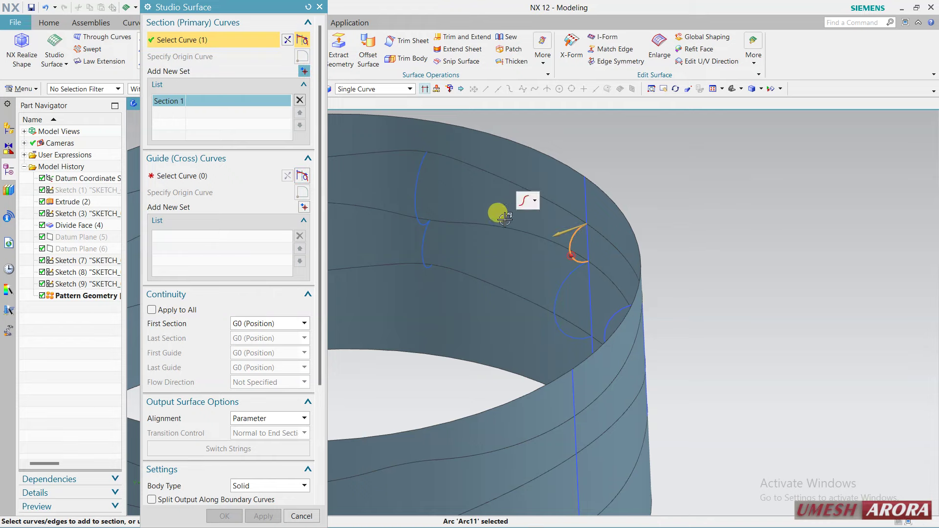
middle_click(497, 210)
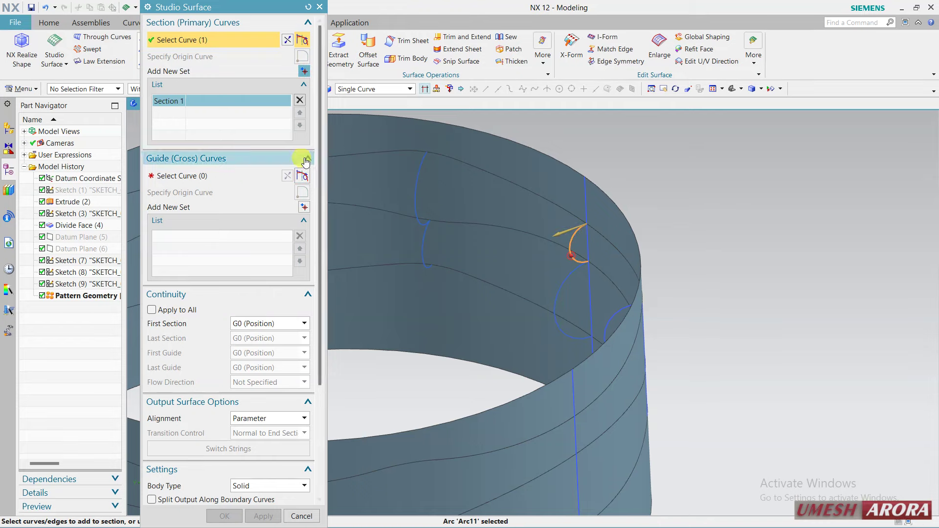
click(414, 156)
scroll(803, 235, down, 3)
scroll(779, 236, down, 2)
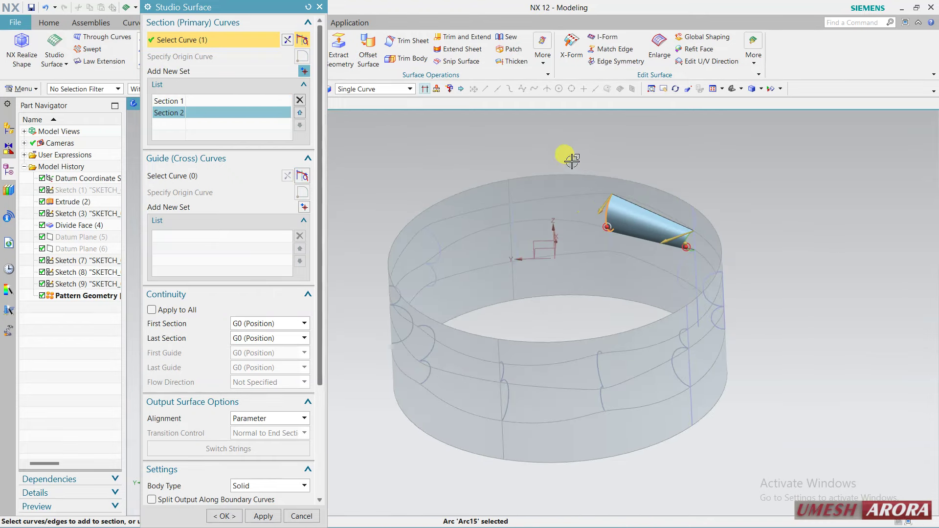
mouse_move(561, 157)
middle_down()
mouse_move(535, 153)
mouse_move(551, 168)
middle_up()
scroll(587, 209, up, 3)
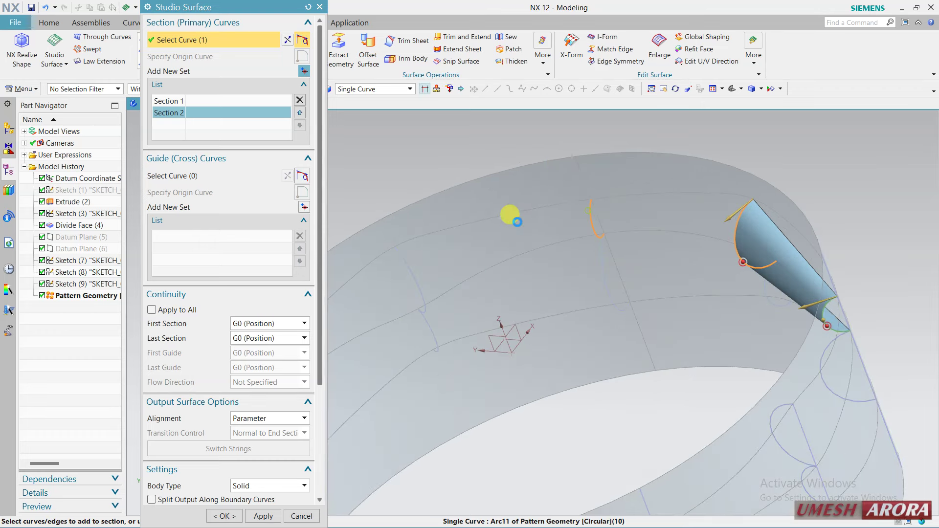
click(489, 220)
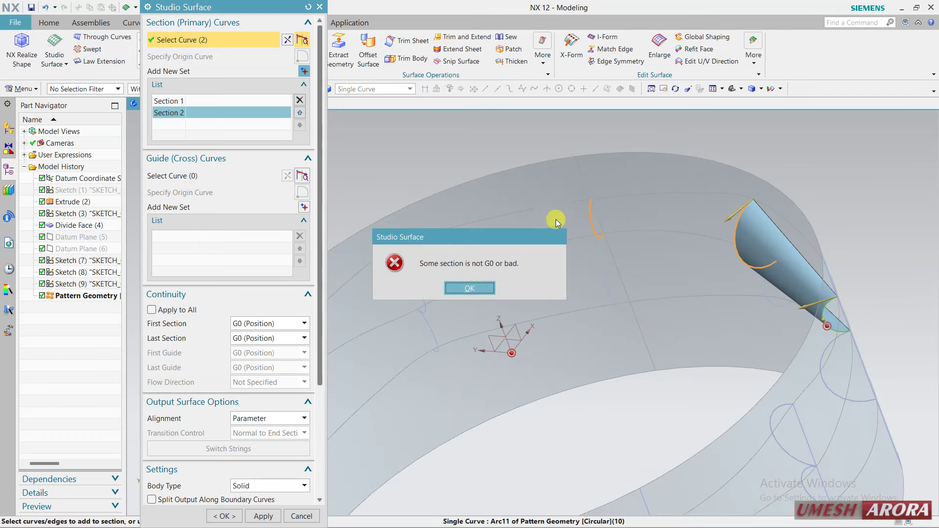
click(491, 287)
click(589, 213)
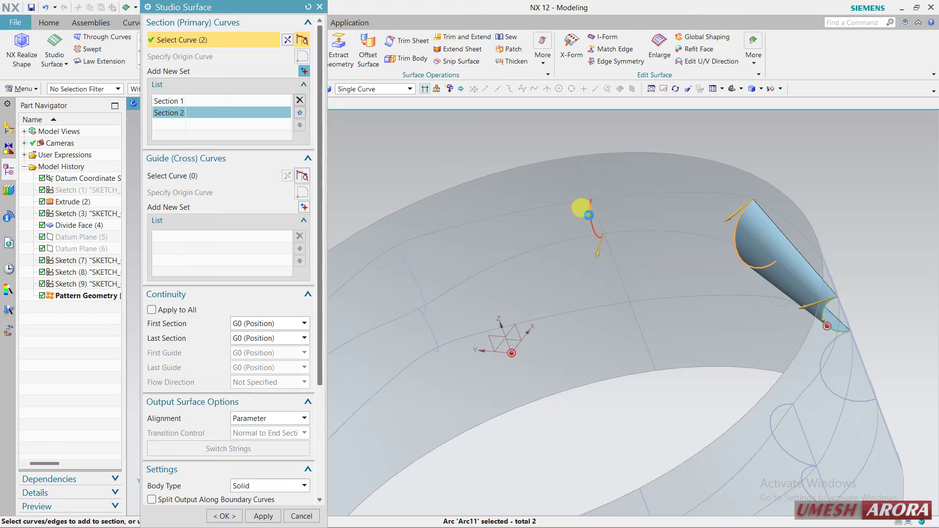
middle_click(471, 157)
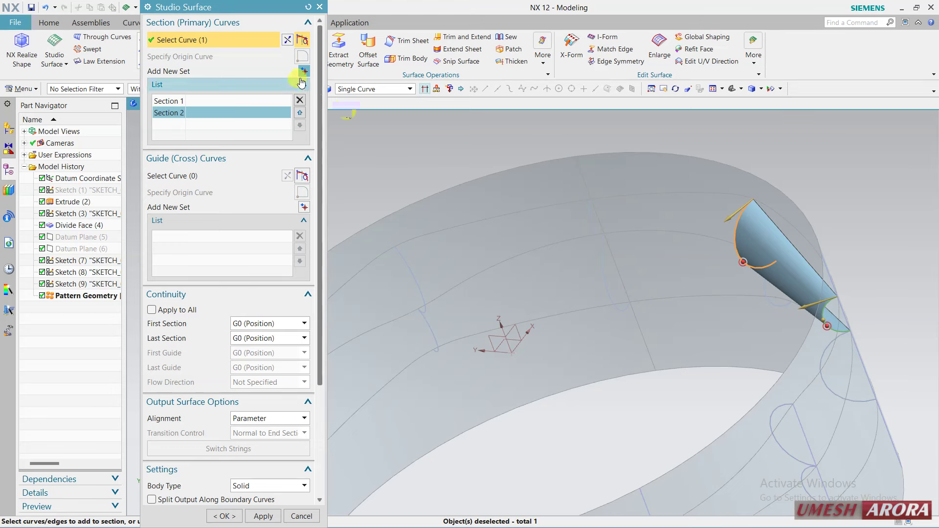
- Add the next arcs around the ring as sections 3 through 6
click(589, 209)
middle_click(407, 233)
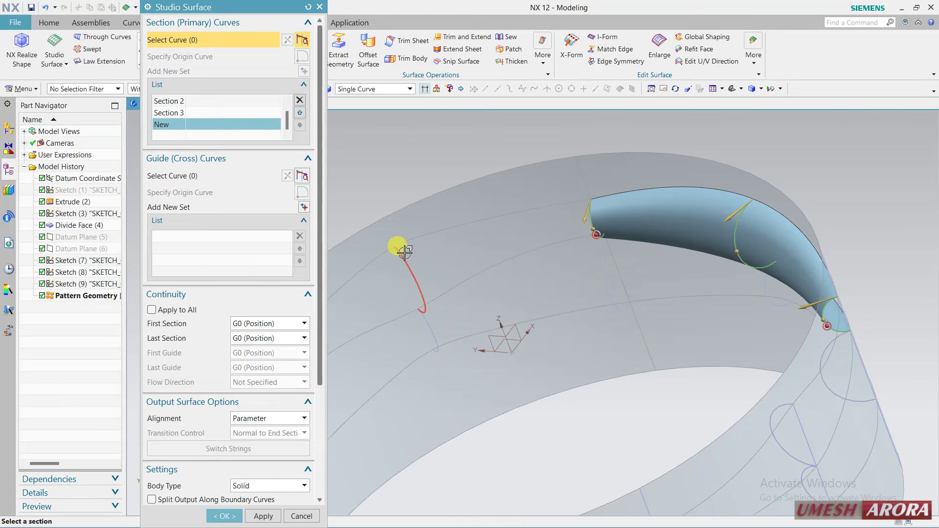
click(405, 252)
middle_drag(556, 240, 748, 164)
scroll(748, 164, down, 3)
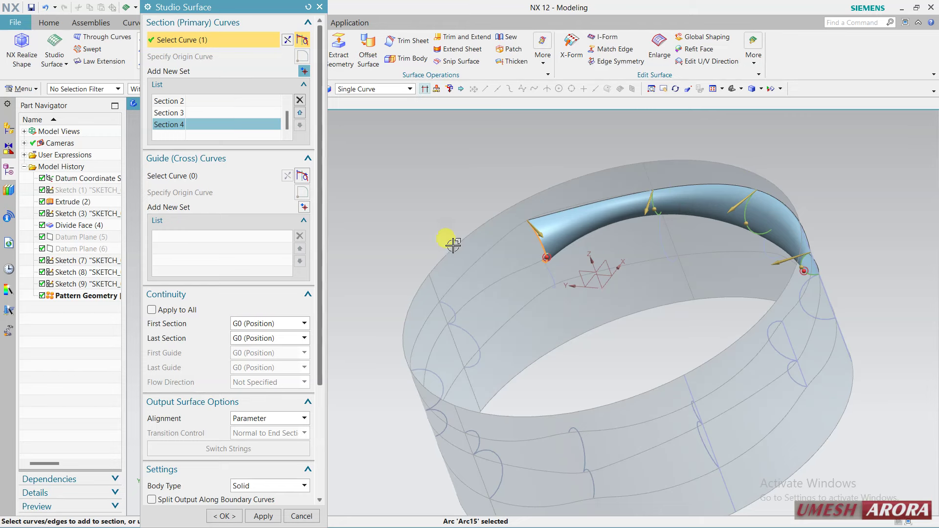
middle_click(411, 226)
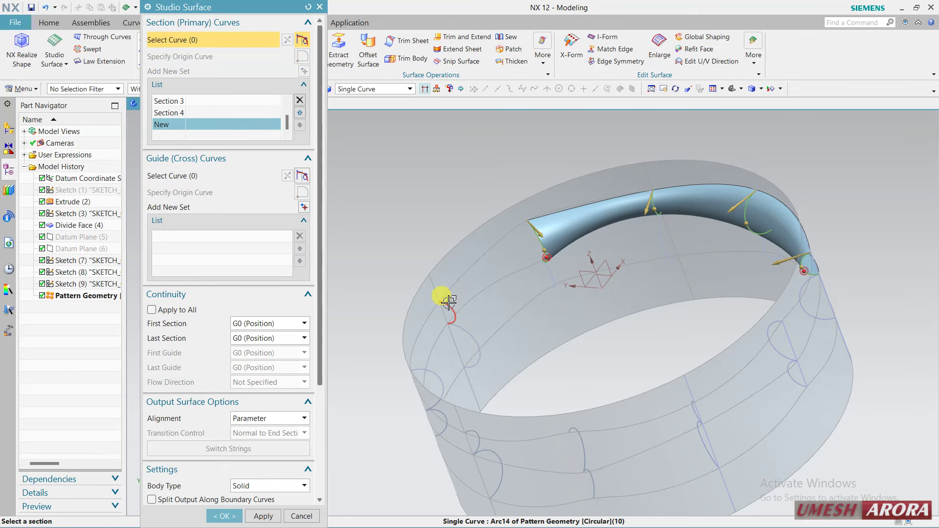
click(442, 298)
middle_drag(386, 232, 377, 237)
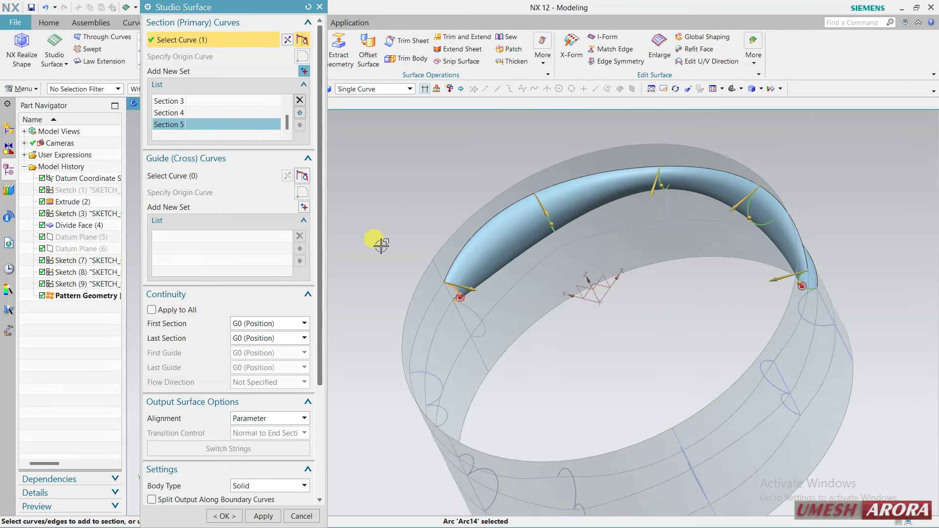
middle_click(377, 240)
click(465, 323)
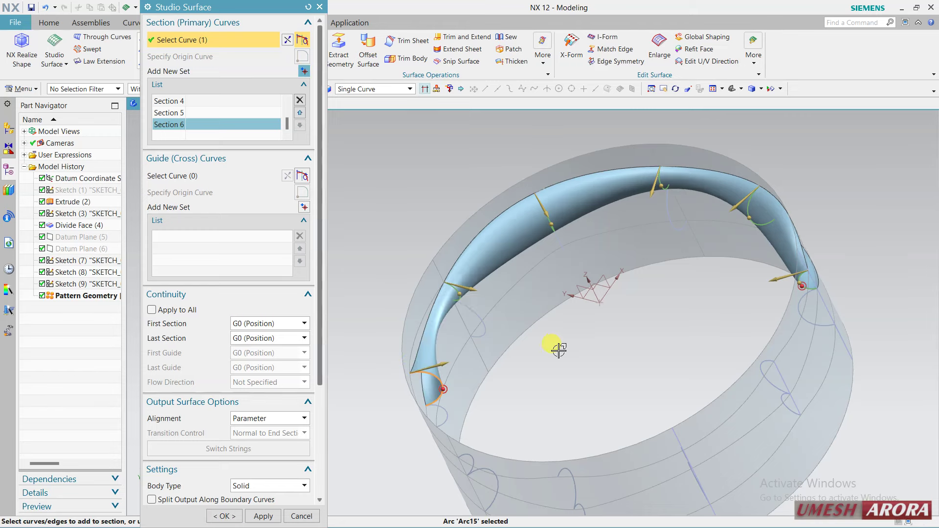
mouse_move(555, 345)
middle_down()
mouse_move(580, 272)
mouse_move(578, 199)
middle_up()
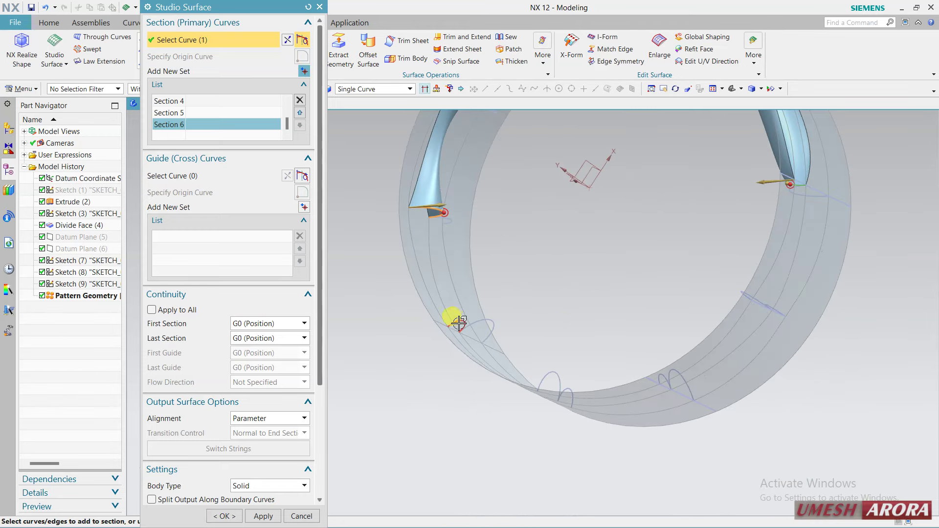
middle_click(520, 269)
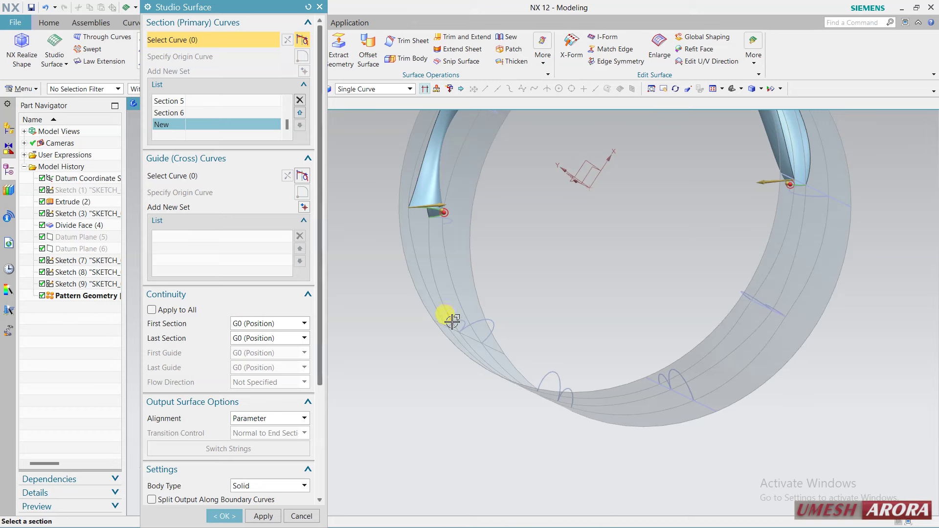
- Add sections 7, 8 and 9 (Arc14) around the ring
click(450, 322)
mouse_move(537, 288)
middle_down()
mouse_move(566, 297)
mouse_move(552, 295)
middle_up()
middle_click(559, 306)
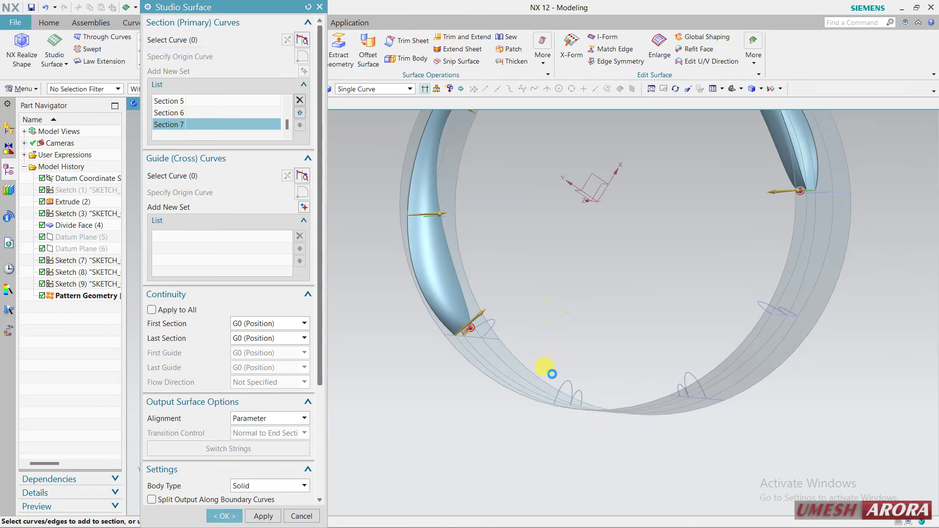
click(558, 395)
middle_drag(554, 283, 614, 291)
middle_click(647, 313)
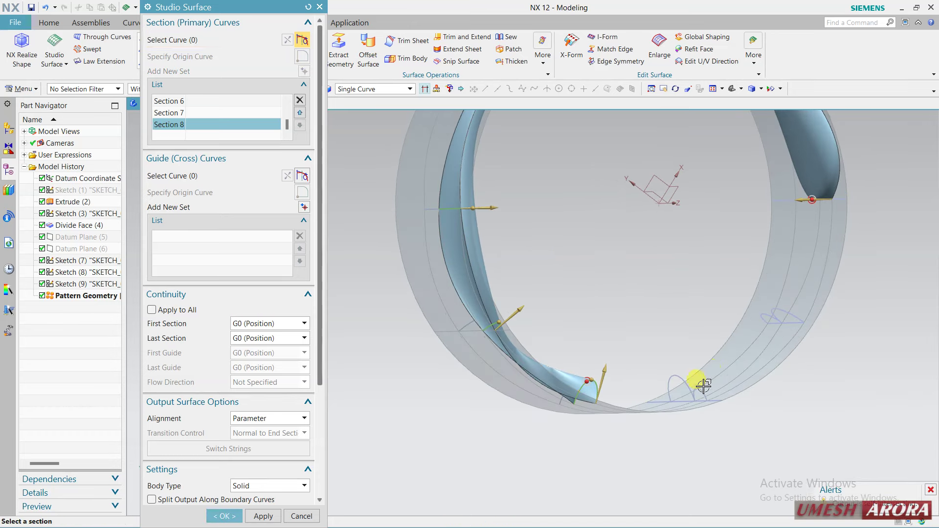
click(655, 266)
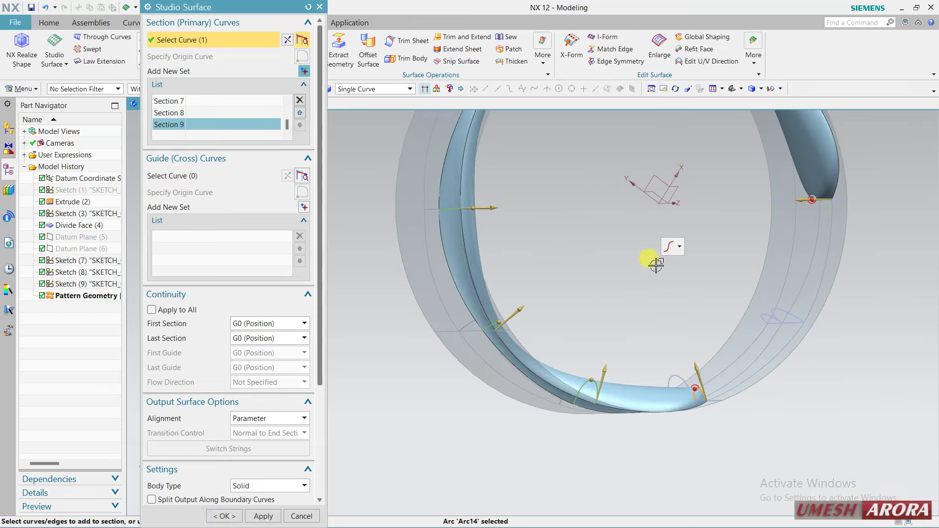
middle_click(809, 308)
- Add Arc15 and Arc11 as sections 10 and 11, closing the loop, then move to guide curves
click(795, 314)
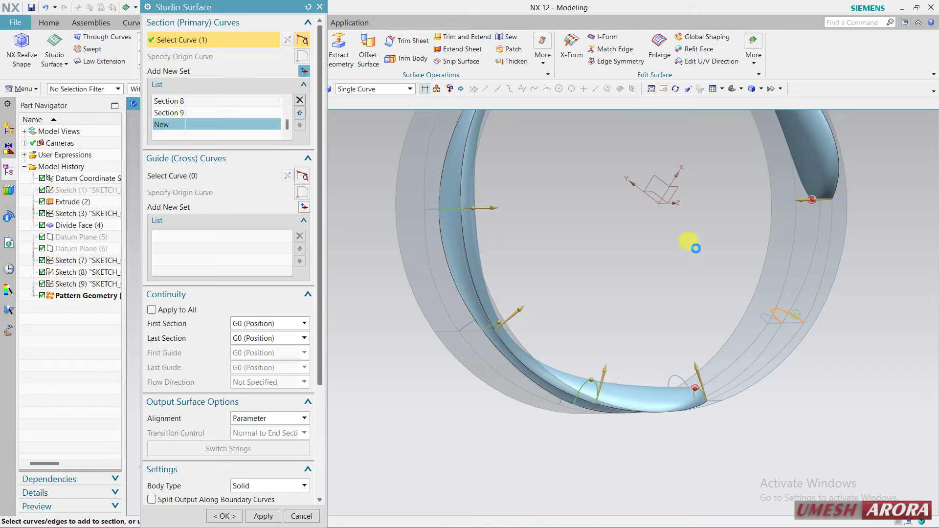
mouse_move(681, 252)
middle_down()
mouse_move(670, 252)
mouse_move(681, 239)
middle_up()
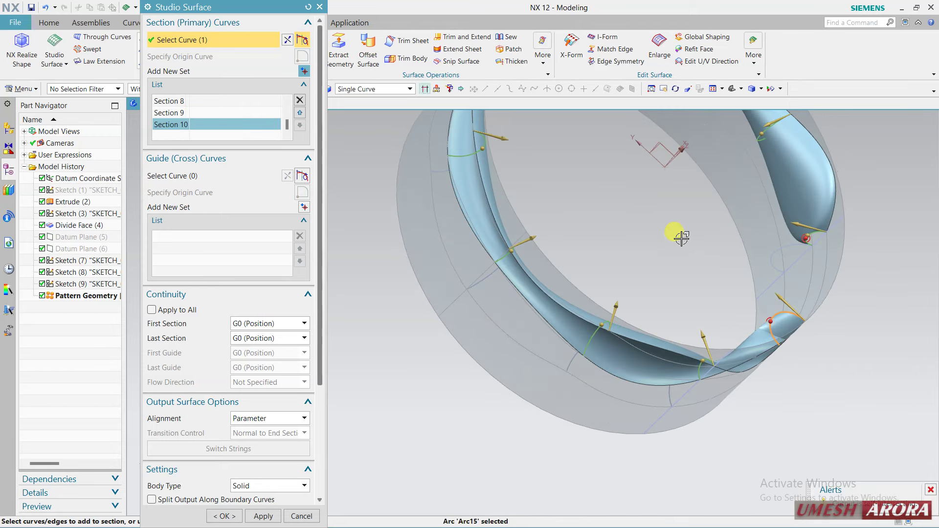
middle_click(711, 250)
scroll(816, 232, up, 3)
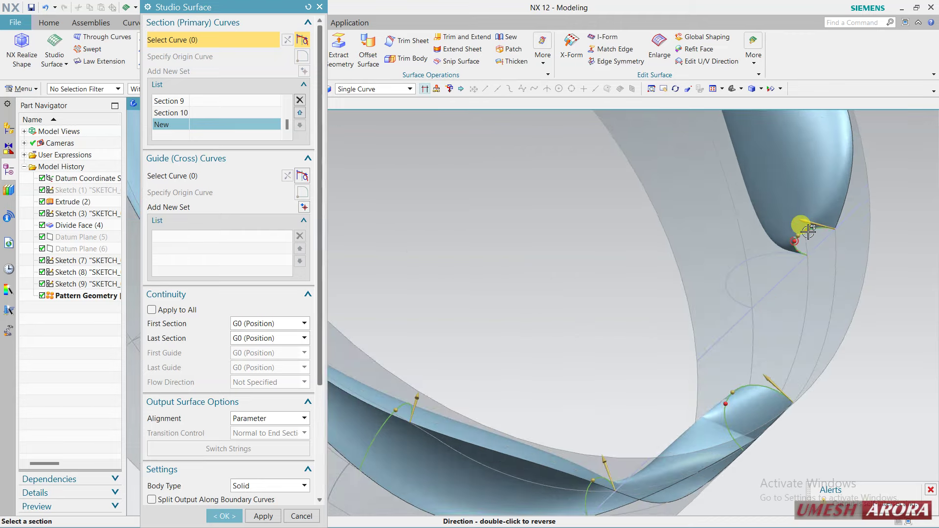
click(806, 233)
scroll(543, 274, down, 2)
scroll(543, 274, down, 2)
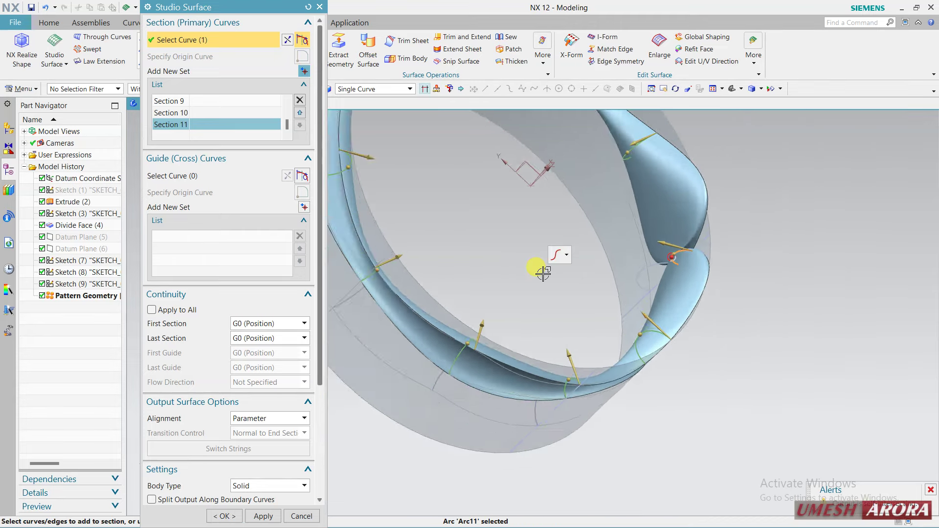
scroll(543, 274, down, 2)
click(221, 176)
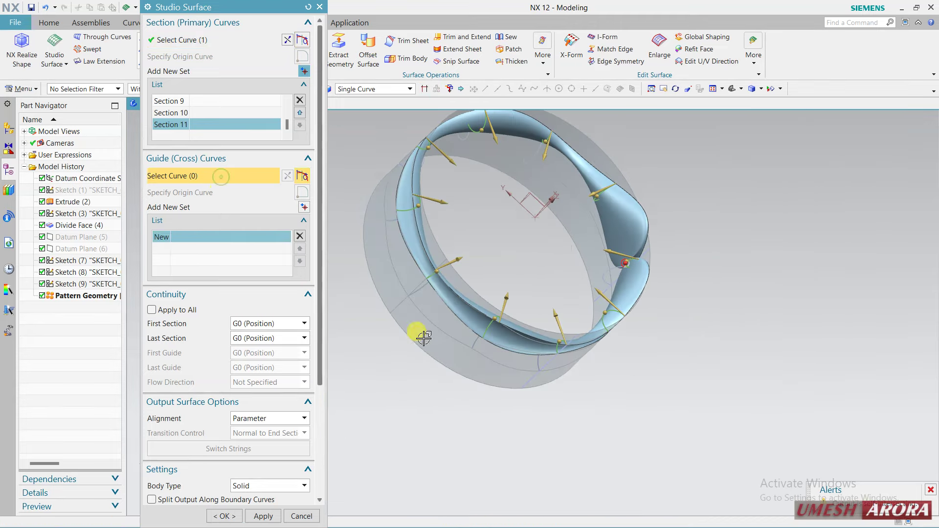
- Pick the top and bottom tangent edge chains as two guides and apply the Studio Surface
mouse_move(424, 338)
middle_down()
mouse_move(674, 350)
mouse_move(658, 335)
mouse_move(636, 339)
mouse_move(630, 256)
middle_up()
click(377, 89)
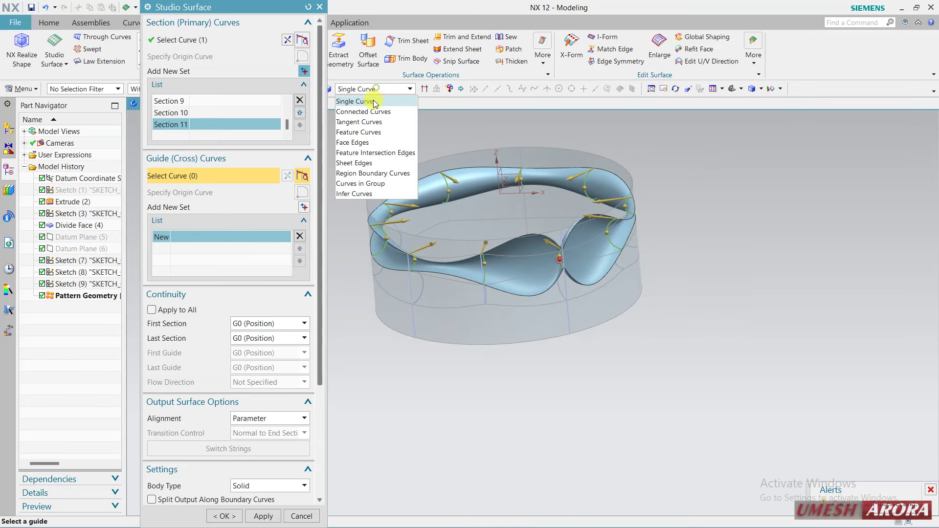
click(371, 126)
click(593, 241)
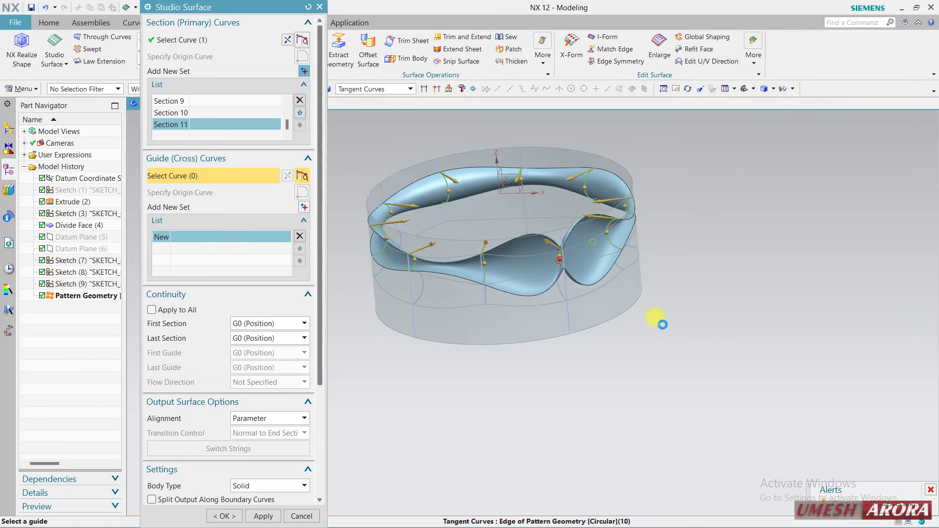
middle_drag(650, 352, 625, 356)
click(304, 207)
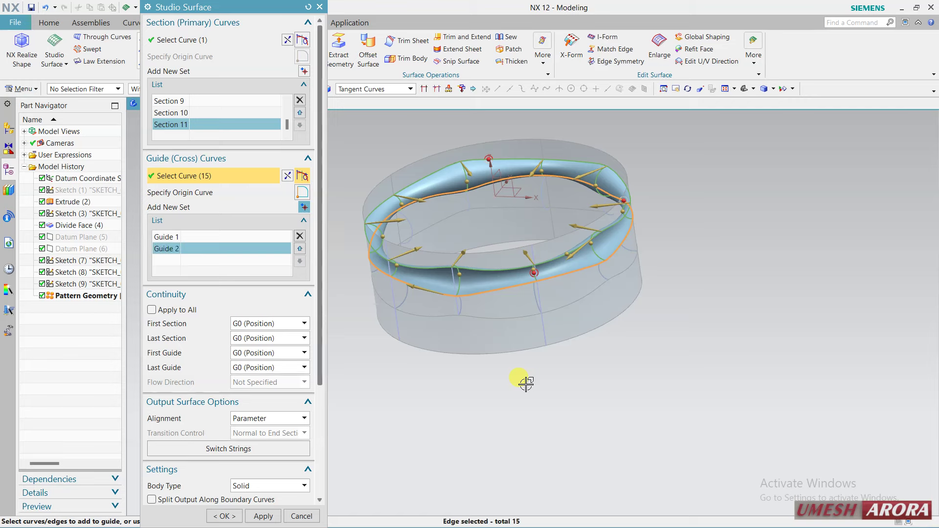
click(263, 517)
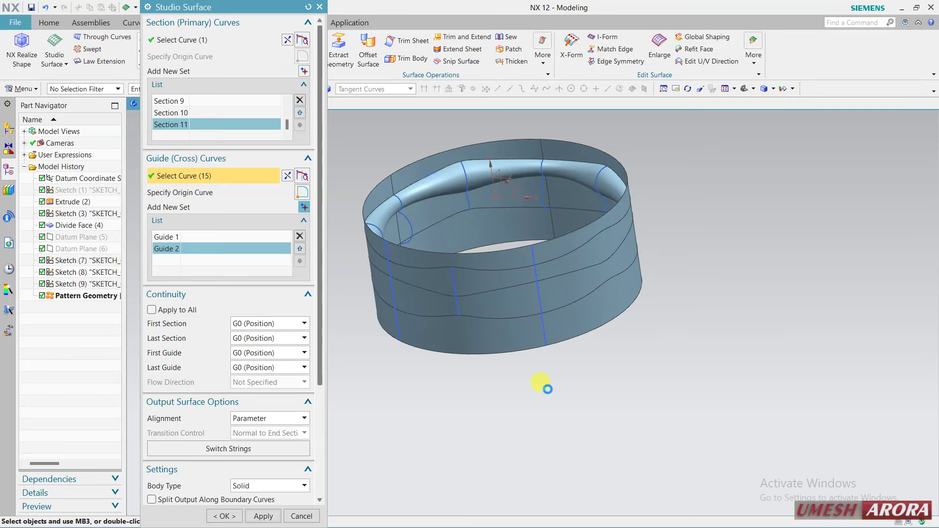
mouse_move(653, 310)
middle_down()
mouse_move(599, 359)
mouse_move(594, 404)
mouse_move(643, 329)
middle_up()
- Add the first five arcs around the ring as Sections 1–5 of the new Studio Surface
scroll(538, 184, up, 2)
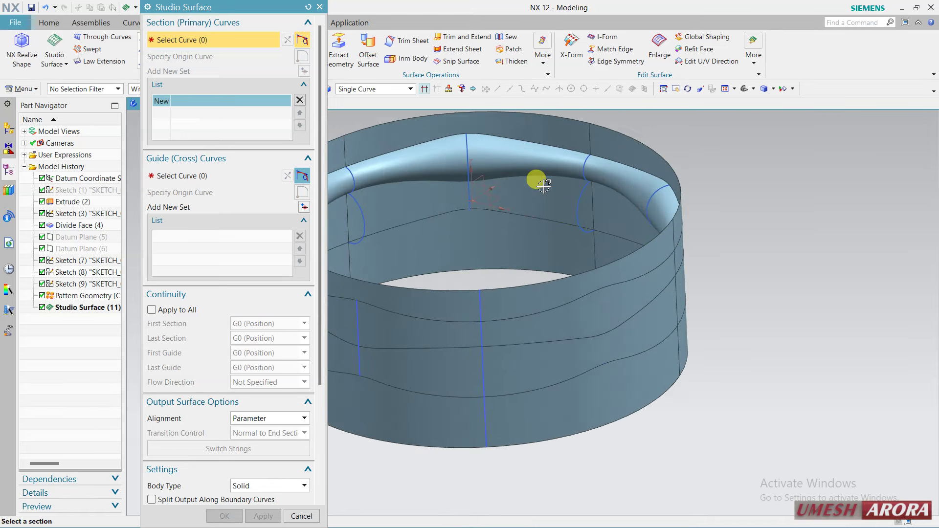
scroll(543, 184, up, 2)
click(589, 191)
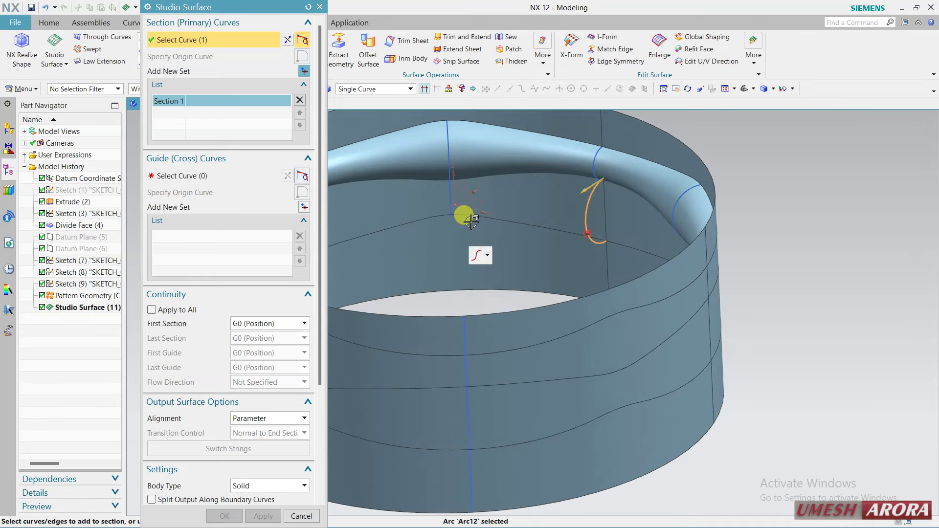
middle_click(433, 229)
middle_drag(484, 213, 477, 222)
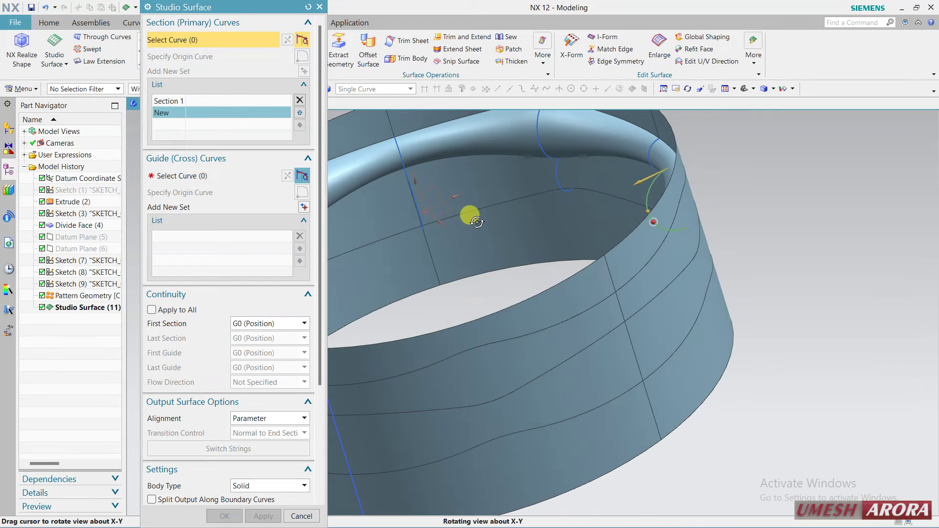
click(547, 166)
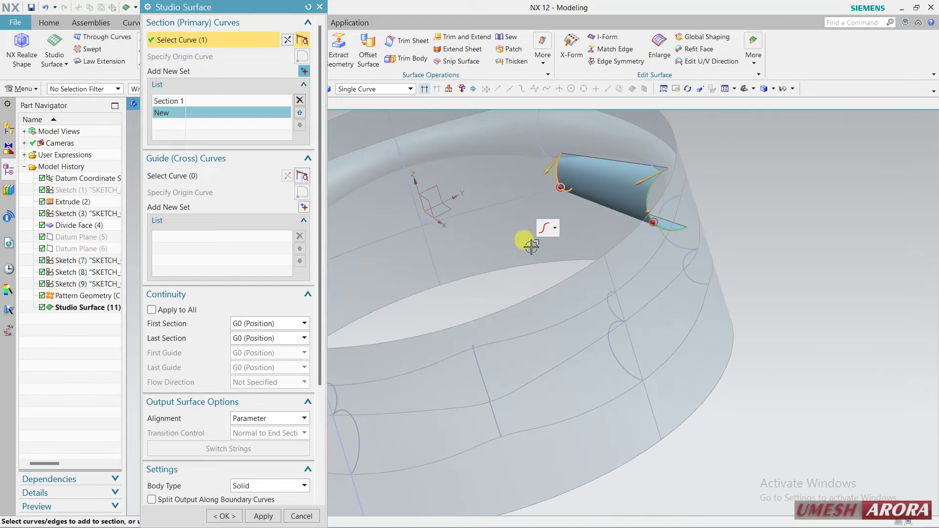
middle_click(478, 230)
middle_drag(466, 210, 455, 196)
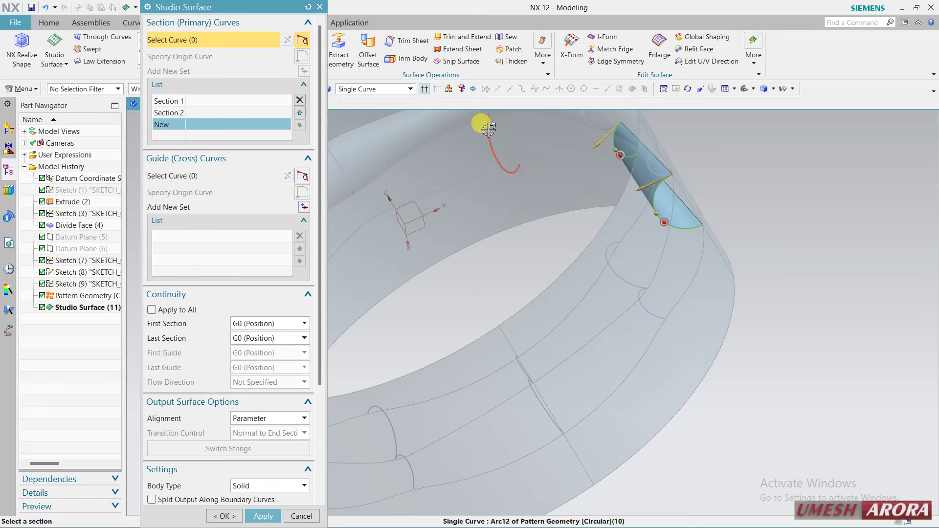
click(488, 129)
middle_click(392, 214)
mouse_move(391, 214)
middle_down()
mouse_move(428, 261)
mouse_move(620, 234)
middle_up()
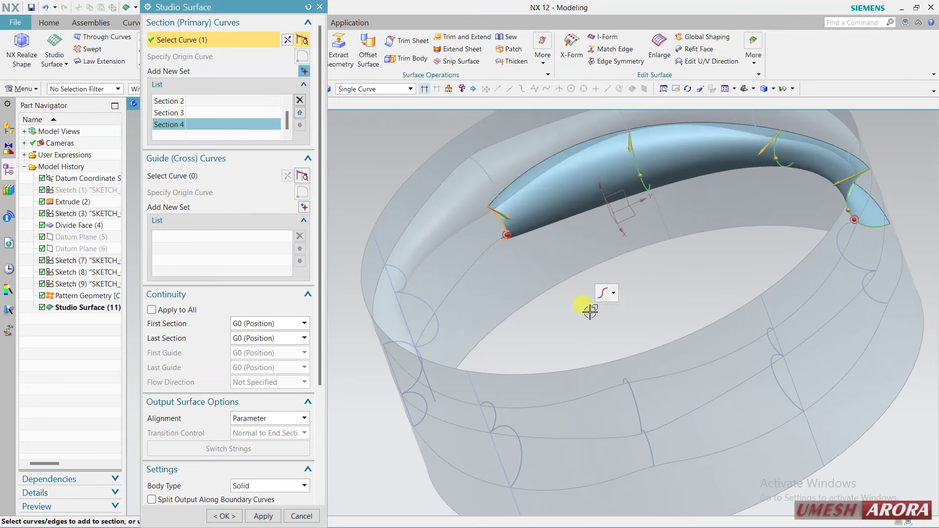
middle_click(445, 295)
click(426, 295)
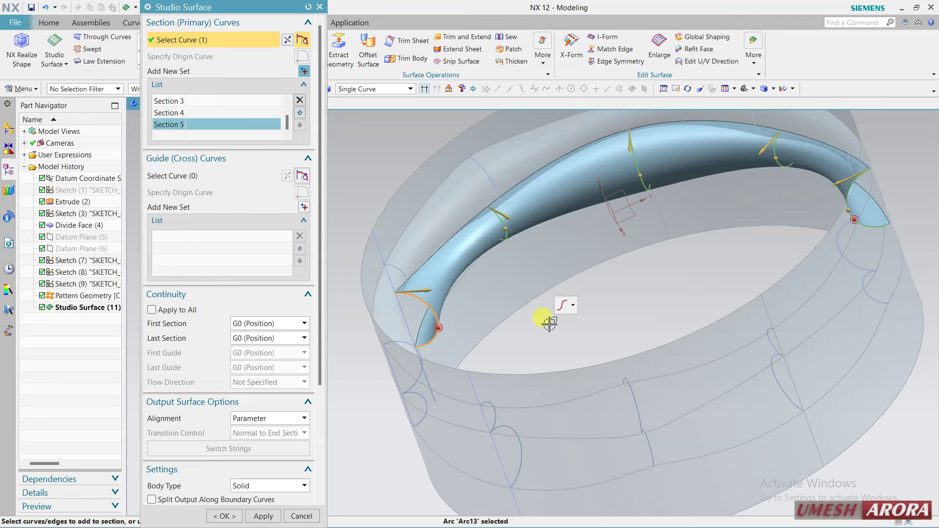
middle_click(543, 320)
- Add the next arcs around the ring as Sections 6–9
middle_drag(506, 310, 484, 324)
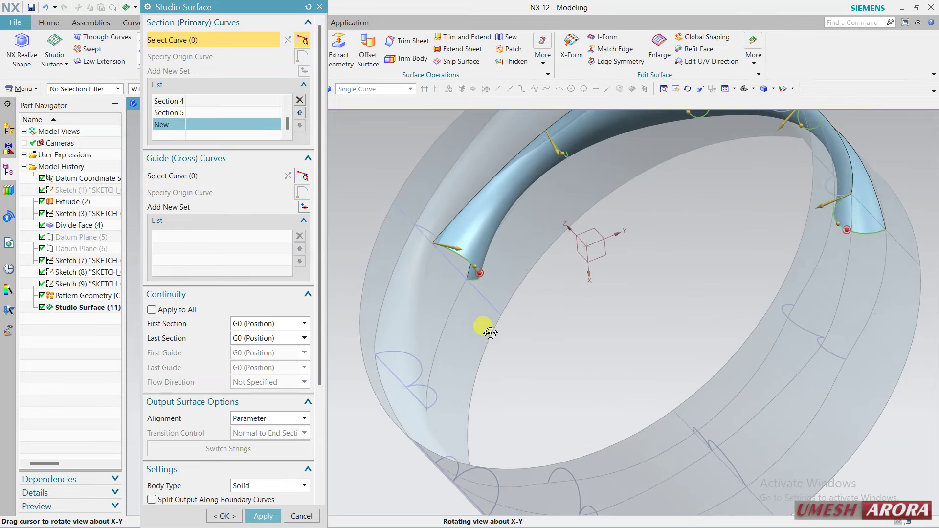
click(425, 384)
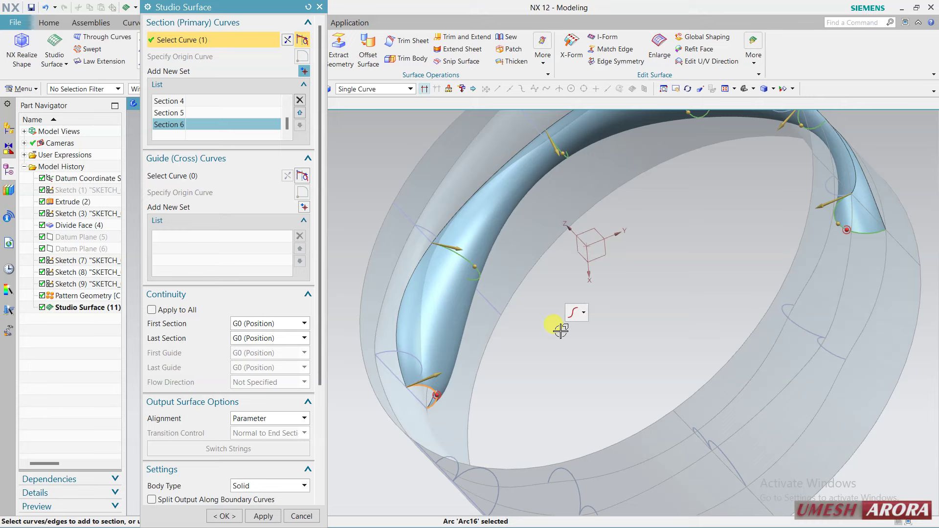
middle_click(535, 354)
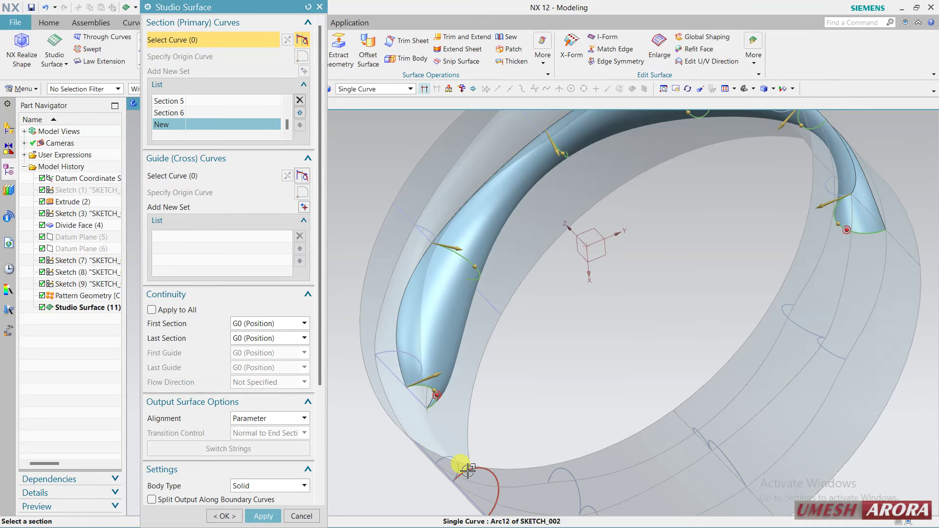
click(525, 347)
middle_click(530, 361)
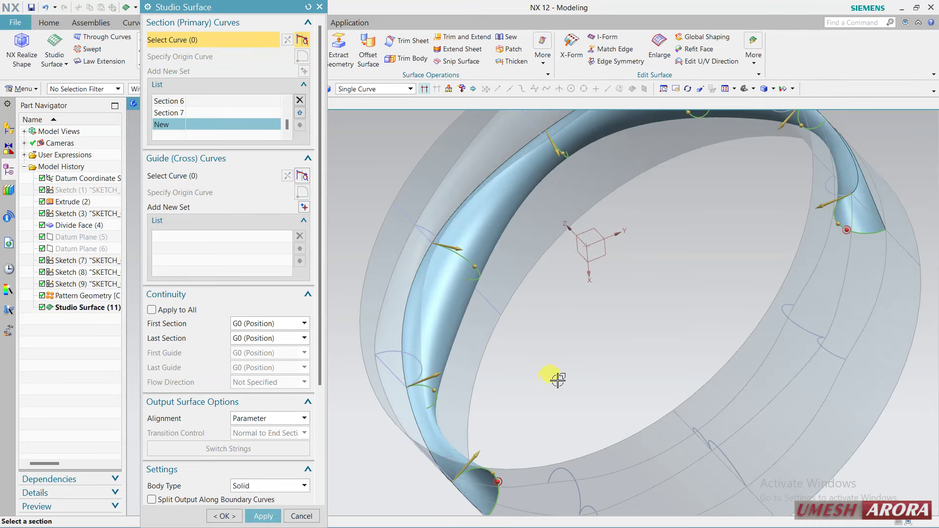
middle_drag(553, 377, 518, 240)
click(568, 374)
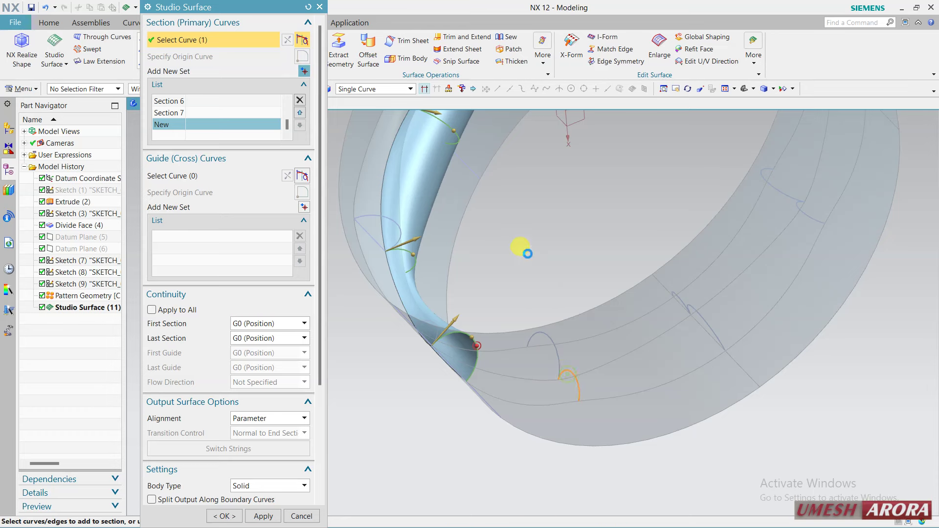
middle_click(531, 252)
middle_drag(561, 261, 585, 235)
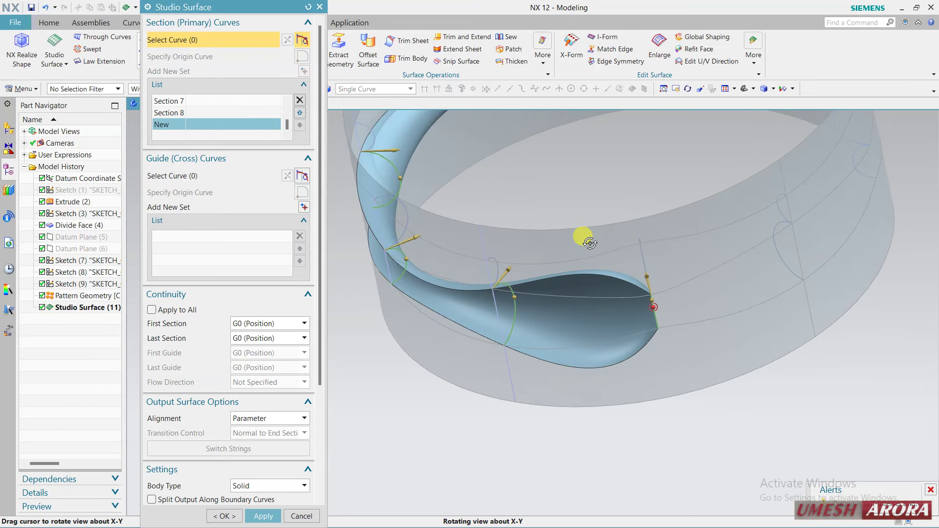
click(664, 178)
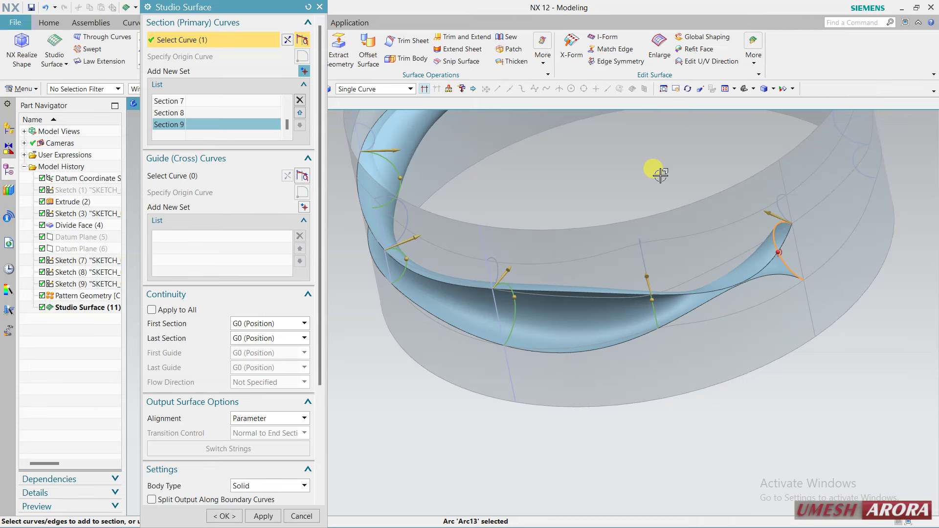
middle_click(660, 175)
- Add the last two arcs as Sections 10 and 11, closing the ring
mouse_move(656, 172)
middle_down()
mouse_move(630, 181)
mouse_move(580, 256)
middle_up()
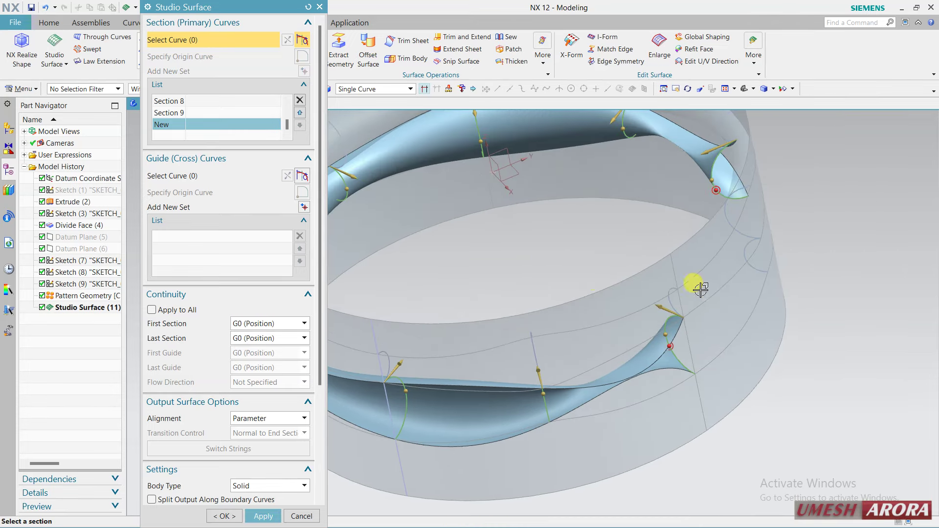
click(744, 244)
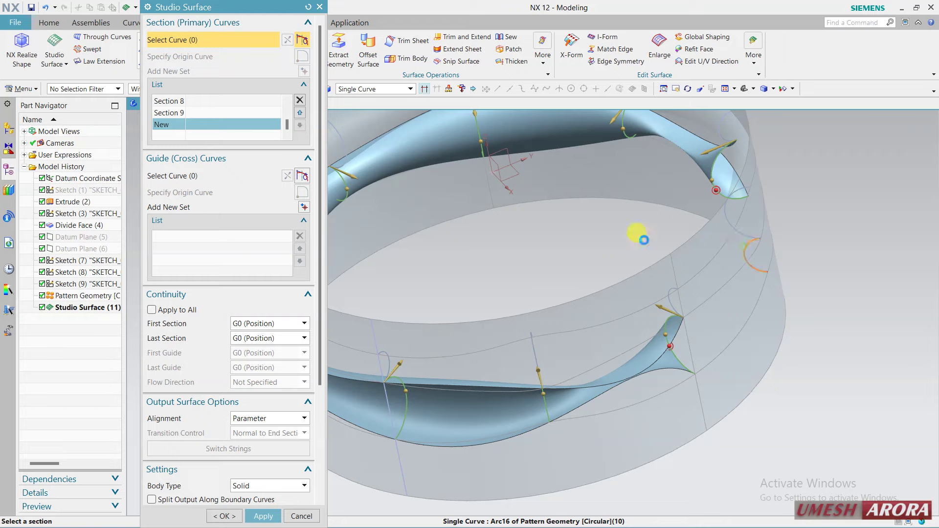
middle_click(532, 231)
middle_drag(532, 230, 541, 226)
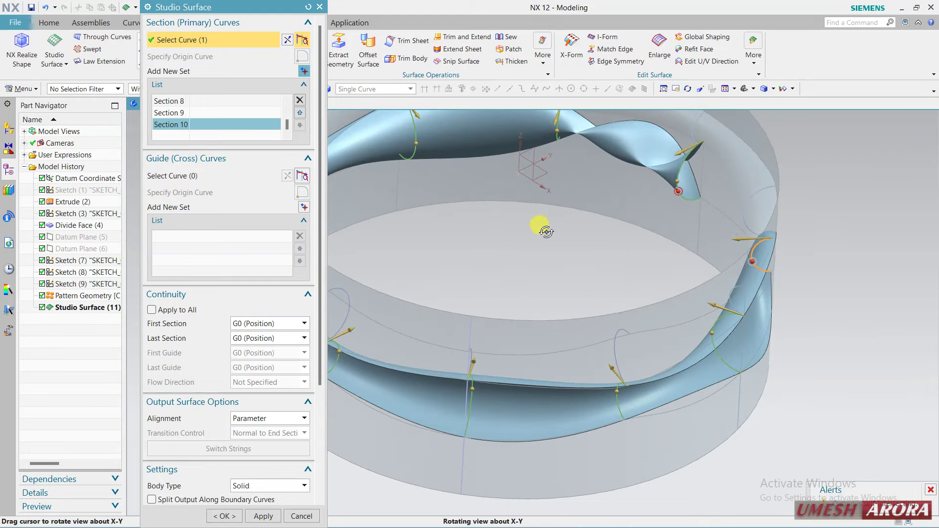
mouse_move(643, 268)
middle_down()
mouse_move(624, 251)
mouse_move(650, 245)
middle_up()
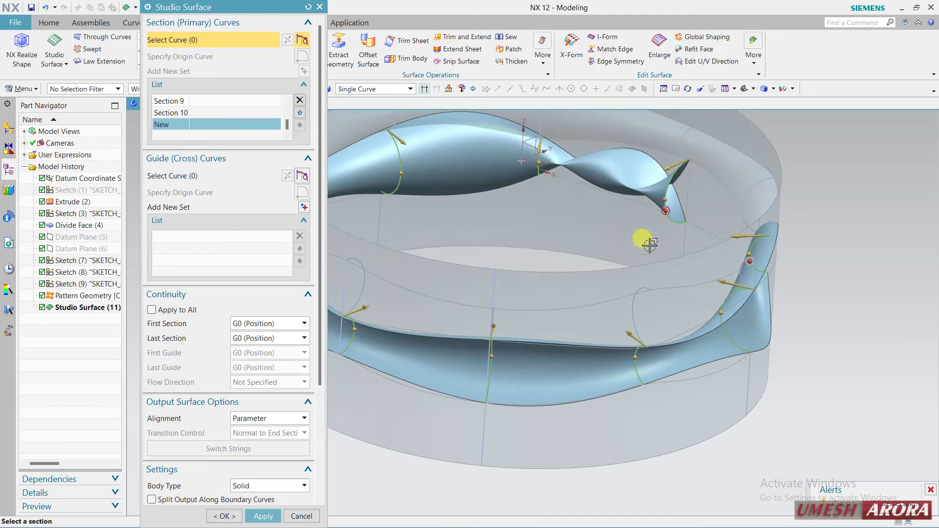
click(677, 172)
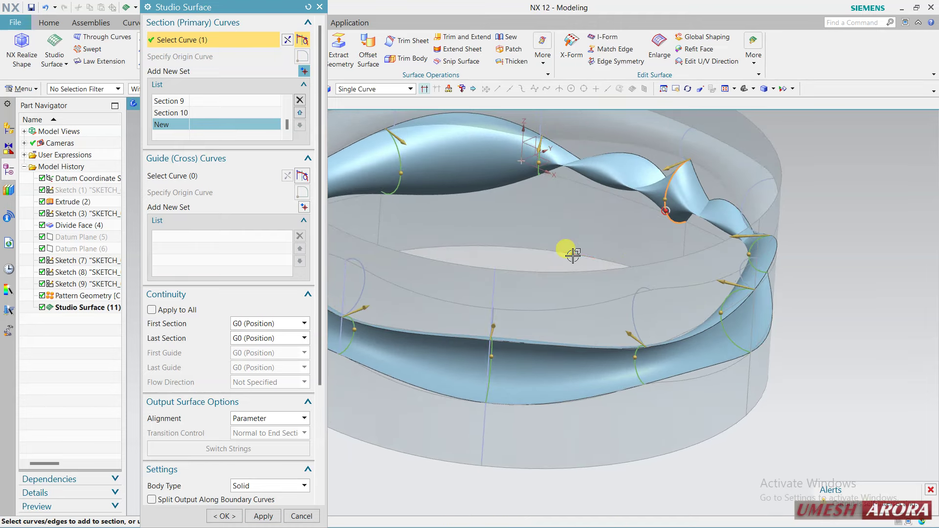
click(225, 175)
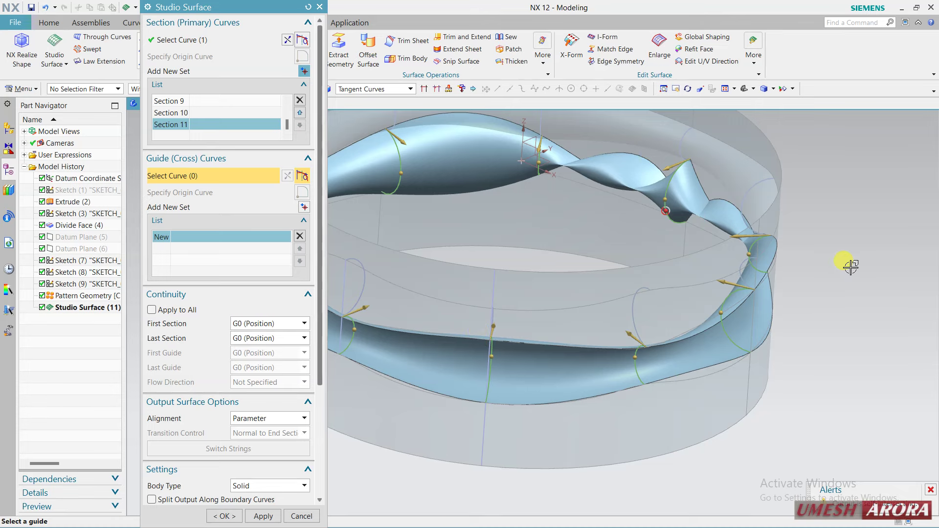
- Use the first band's upper and lower edges as Guide 1 and Guide 2
mouse_move(851, 266)
middle_down()
mouse_move(823, 258)
mouse_move(911, 251)
mouse_move(747, 258)
middle_up()
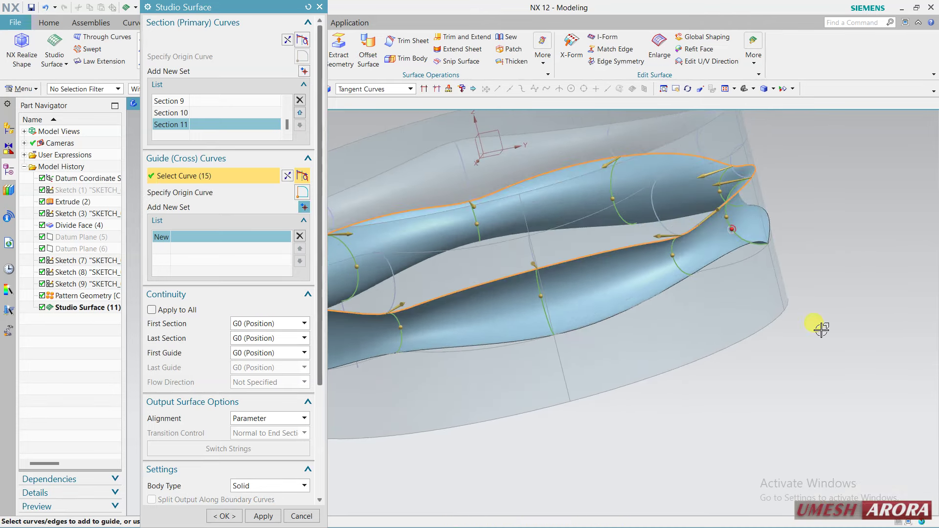
click(304, 207)
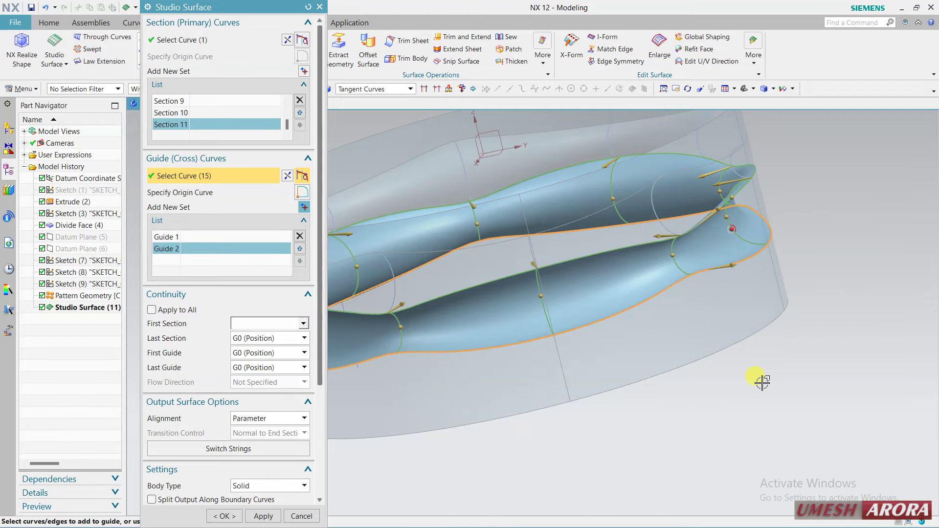
click(621, 397)
- Finish the second wavy band and hide the extruded sheet
middle_click(622, 397)
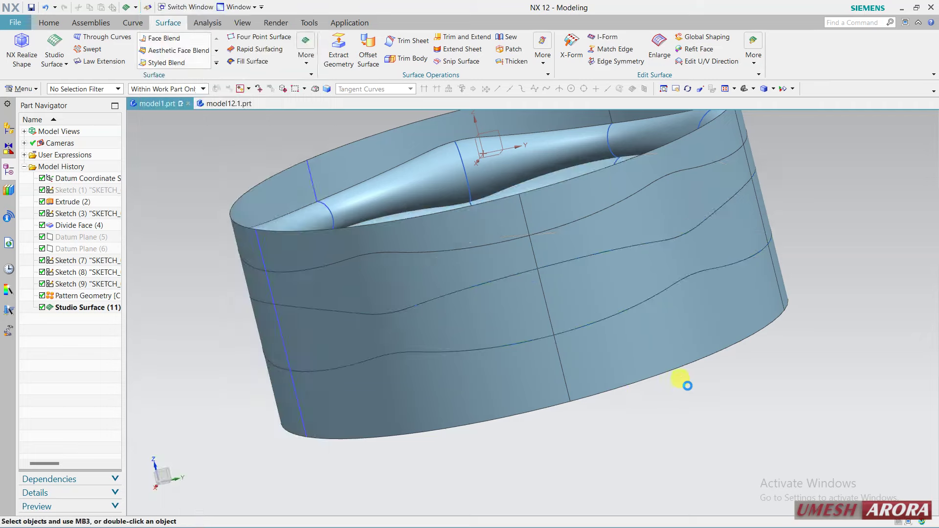
middle_drag(675, 381, 638, 397)
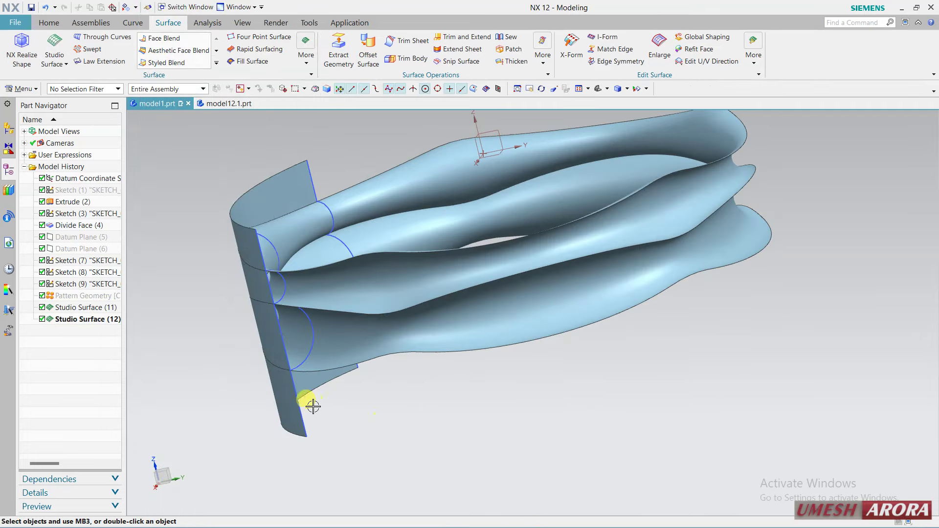
click(286, 425)
key(ctrl+b)
- Hide the remaining sketch lines and circles, Sketch (7), (8) and (9)
middle_drag(356, 425, 388, 425)
click(391, 360)
key(ctrl+b)
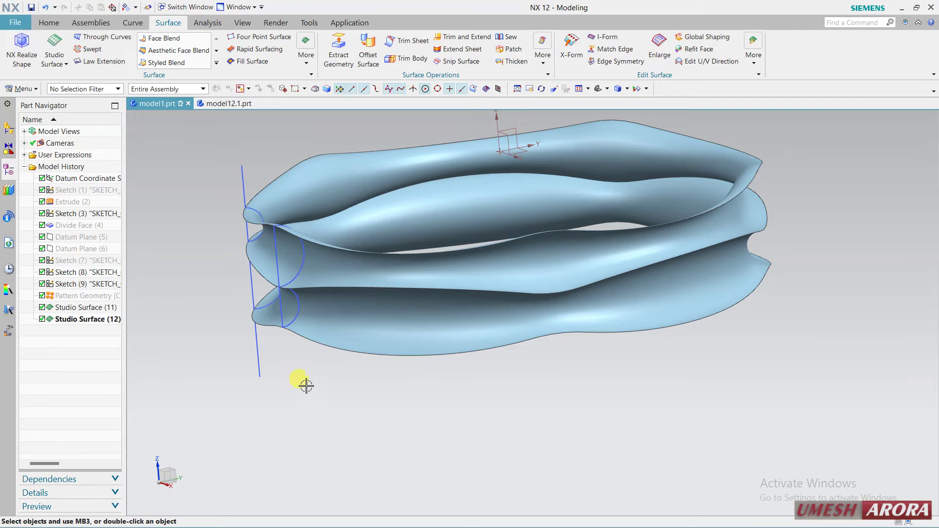
click(260, 357)
key(ctrl+b)
click(269, 292)
key(ctrl+b)
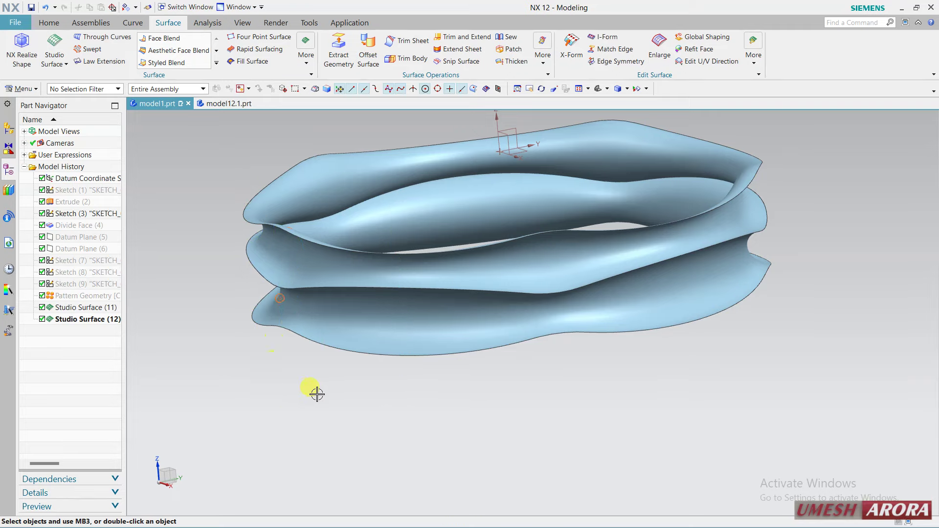
mouse_move(311, 392)
middle_down()
mouse_move(494, 375)
mouse_move(482, 381)
mouse_move(487, 391)
mouse_move(512, 395)
middle_up()
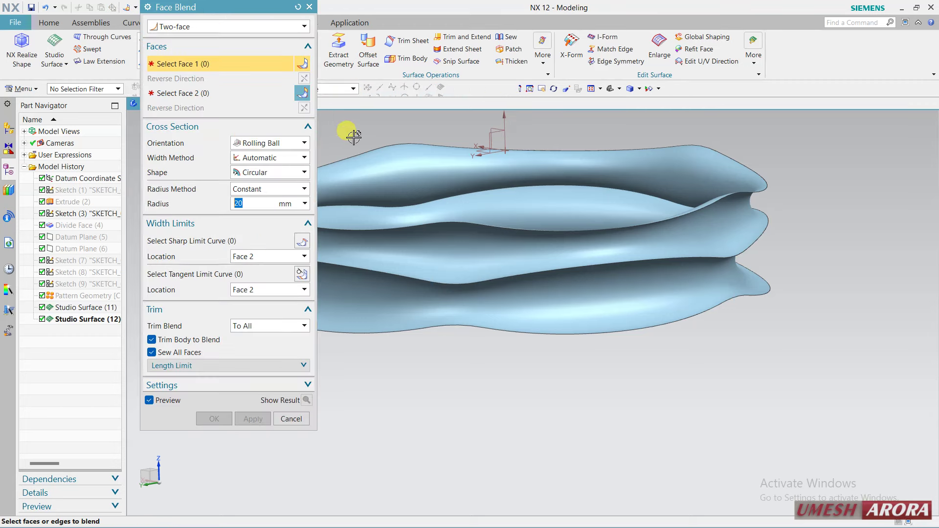
- With the Single Face filter, set the upper band as Face 1 and the lower band as Face 2
click(387, 89)
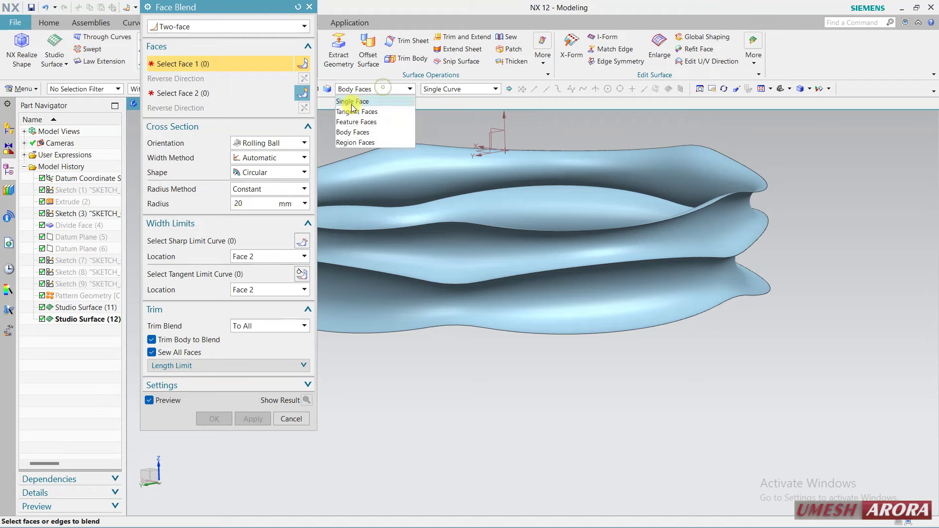
click(480, 229)
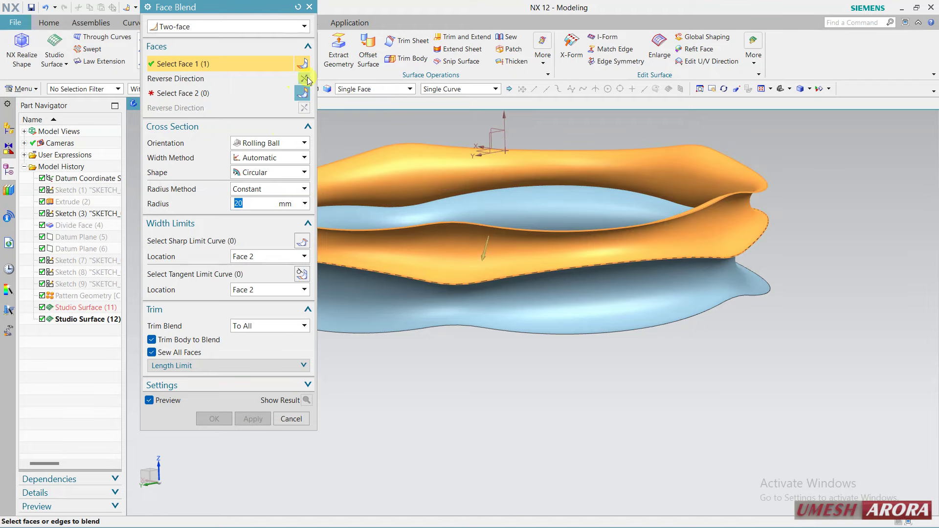
click(215, 94)
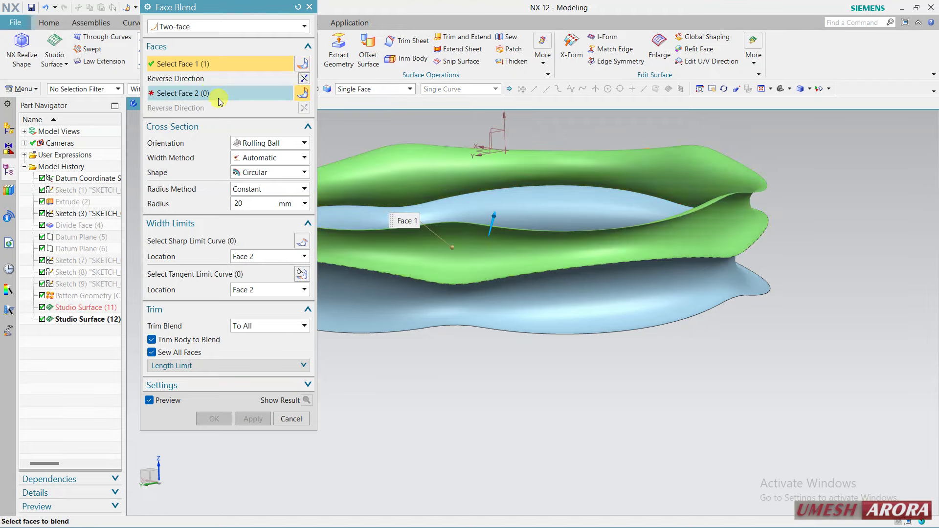
click(503, 303)
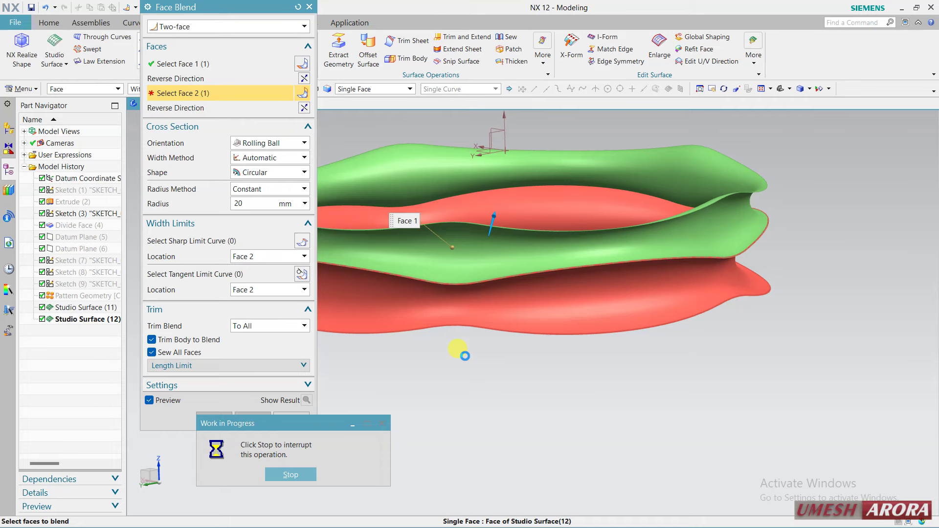
- Reverse Face 2's direction and give the face blend a 1 mm radius, previewing before accepting
middle_drag(465, 356, 533, 351)
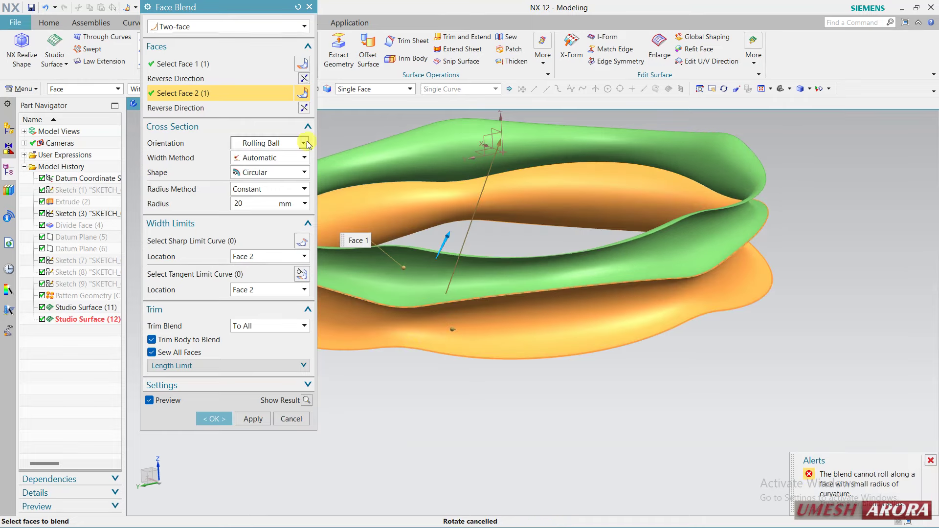
click(304, 108)
click(426, 394)
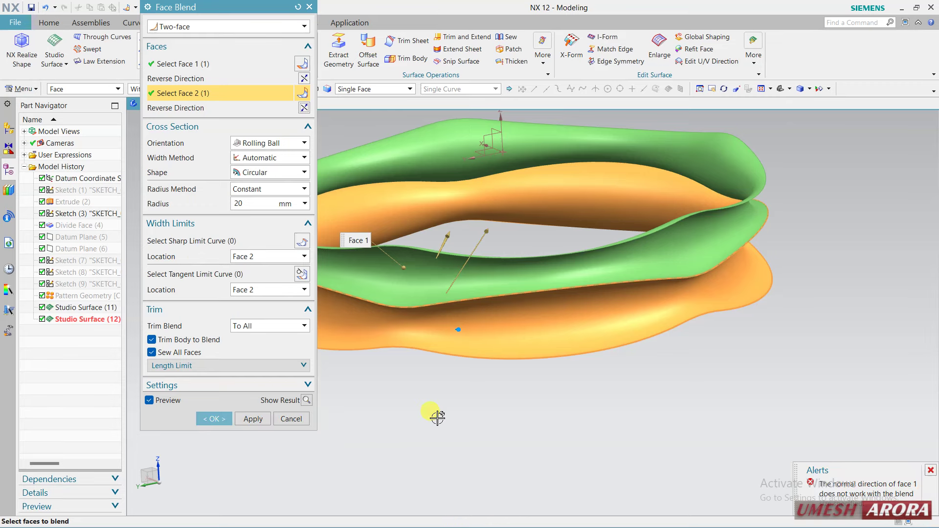
double_click(251, 203)
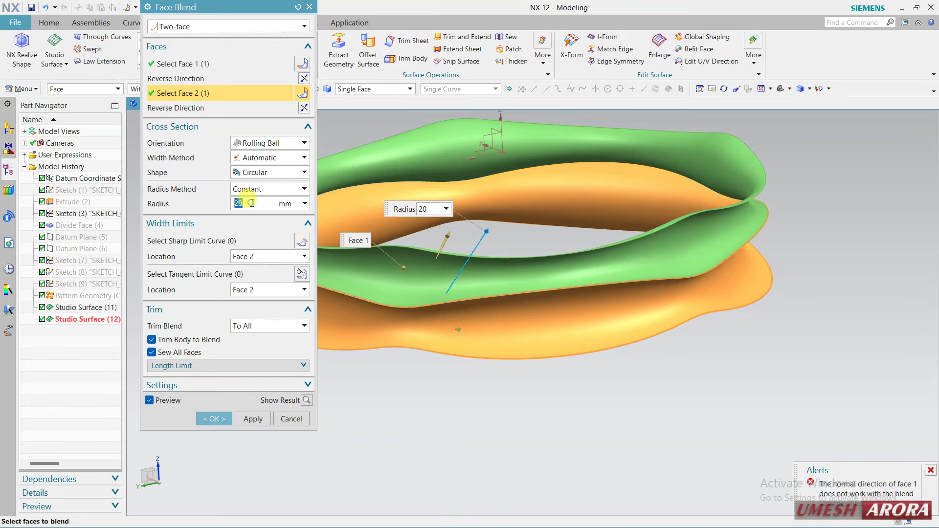
text(2)
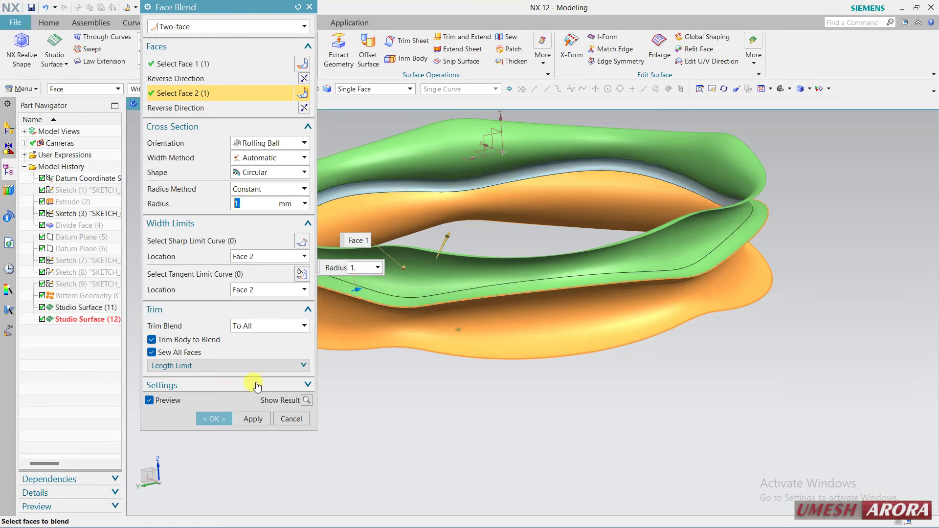
click(307, 400)
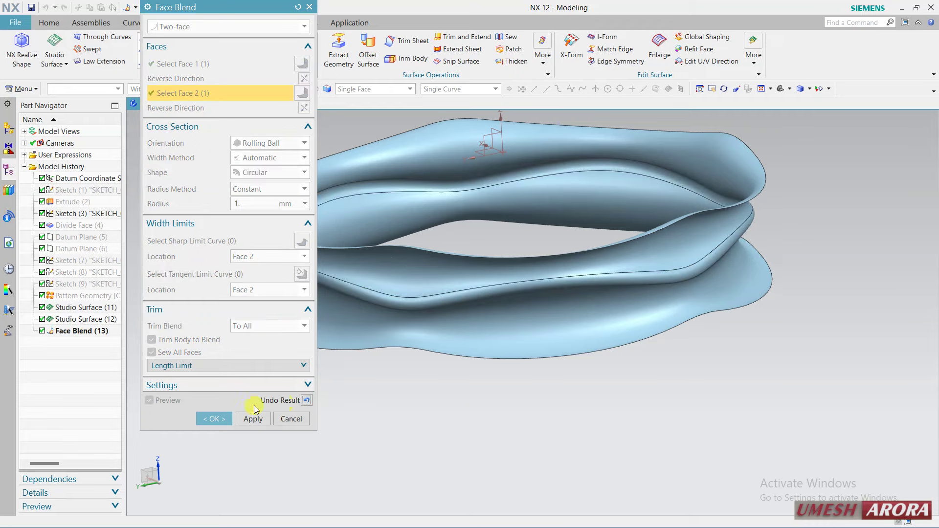
click(211, 418)
- Pattern the blended body linearly along Z: count 5, 12 mm pitch distance
scroll(364, 398, down, 2)
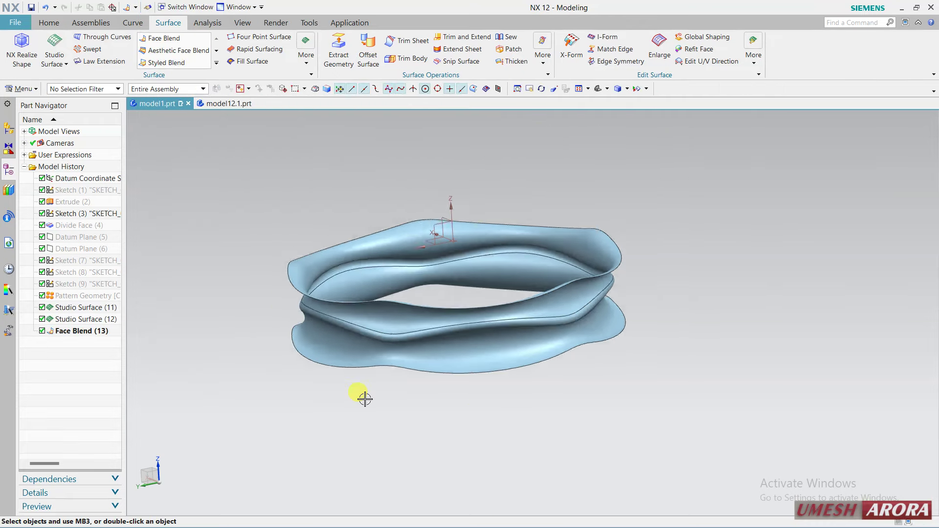
mouse_move(365, 398)
middle_down()
mouse_move(371, 401)
mouse_move(367, 376)
middle_up()
click(49, 23)
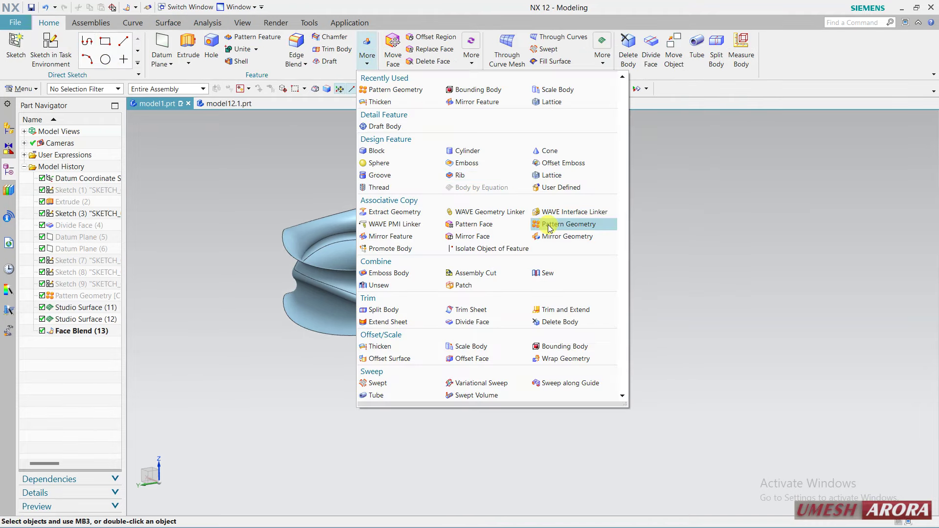
click(563, 224)
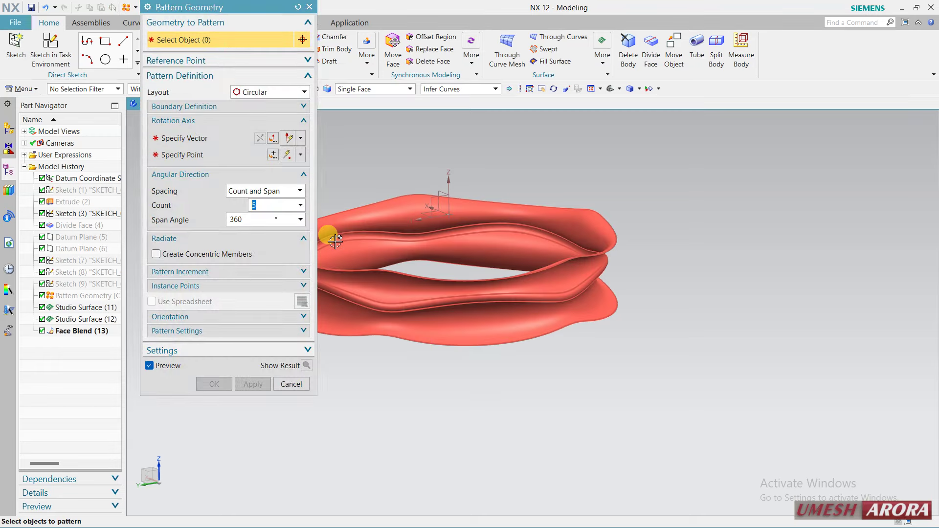
click(323, 229)
click(251, 92)
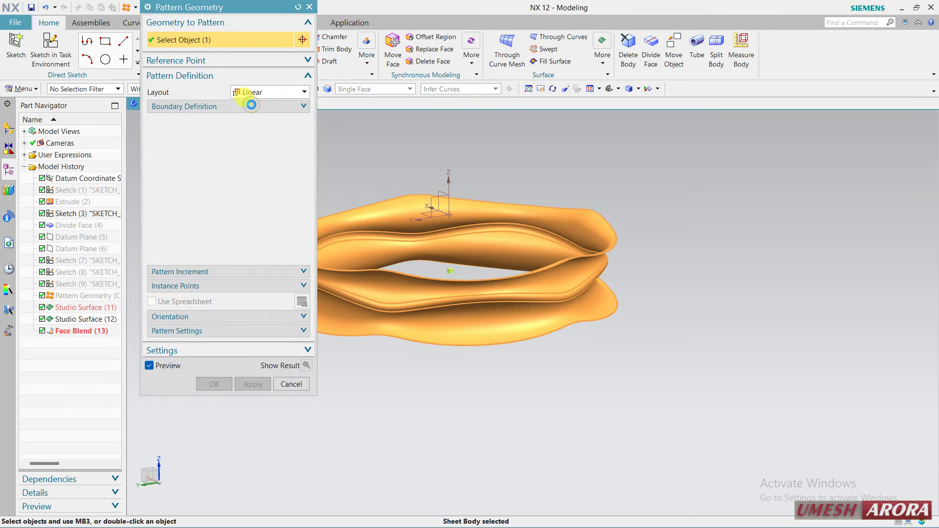
click(523, 280)
mouse_move(698, 319)
middle_down()
mouse_move(725, 373)
mouse_move(646, 373)
middle_up()
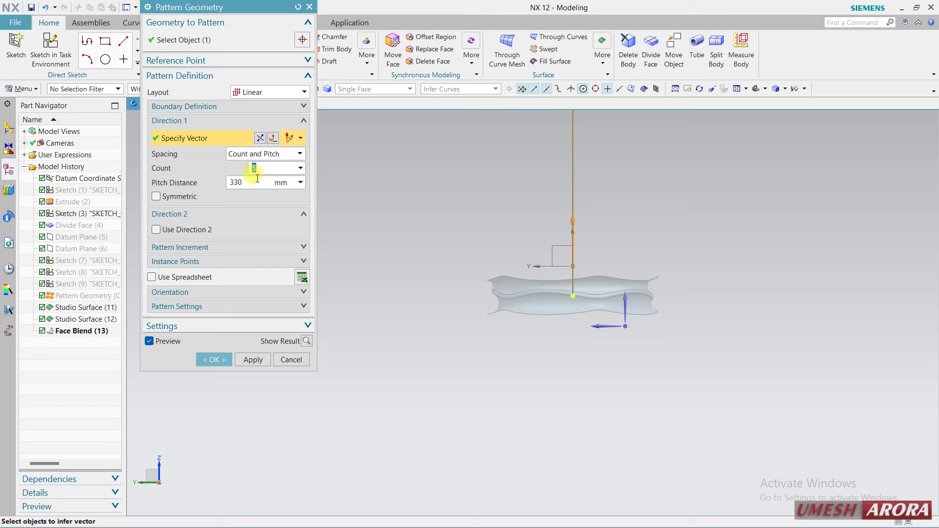
click(253, 181)
text(12)
key(Return)
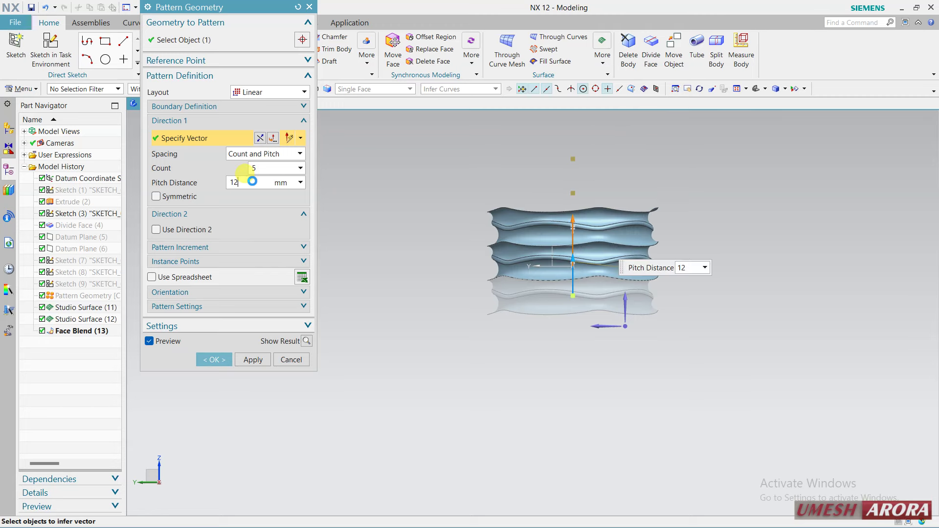
click(214, 362)
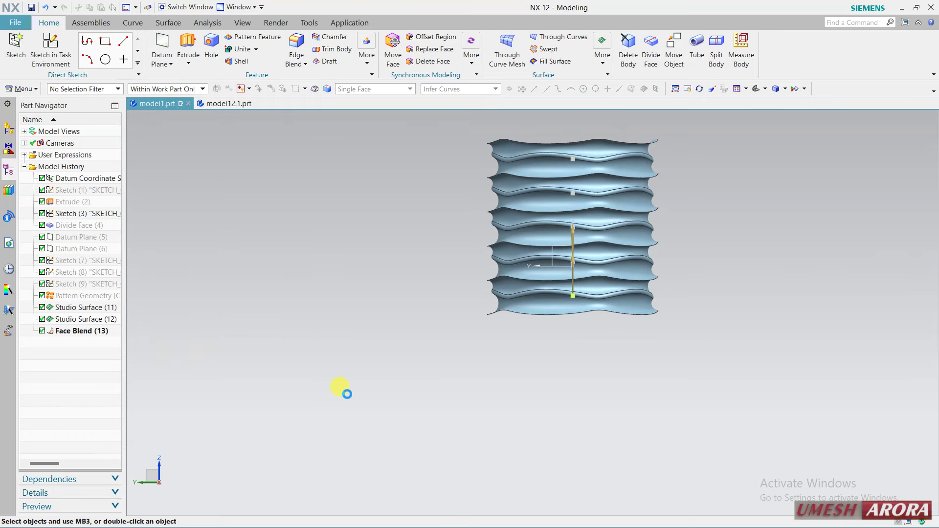
- Cancel Edge Blend and start a Face Blend from the blend dropdown instead
scroll(701, 182, up, 3)
mouse_move(692, 172)
middle_down()
mouse_move(666, 182)
mouse_move(656, 163)
mouse_move(650, 193)
mouse_move(549, 180)
middle_up()
click(296, 48)
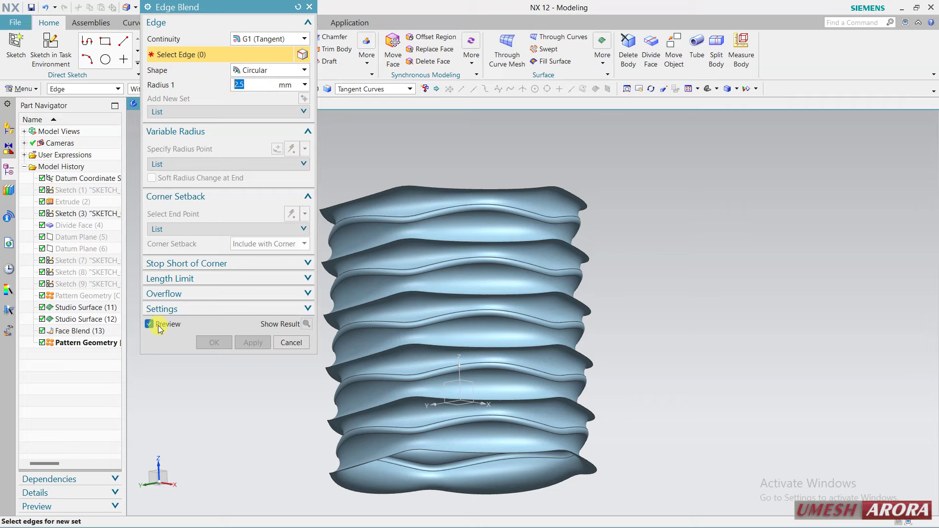
click(291, 342)
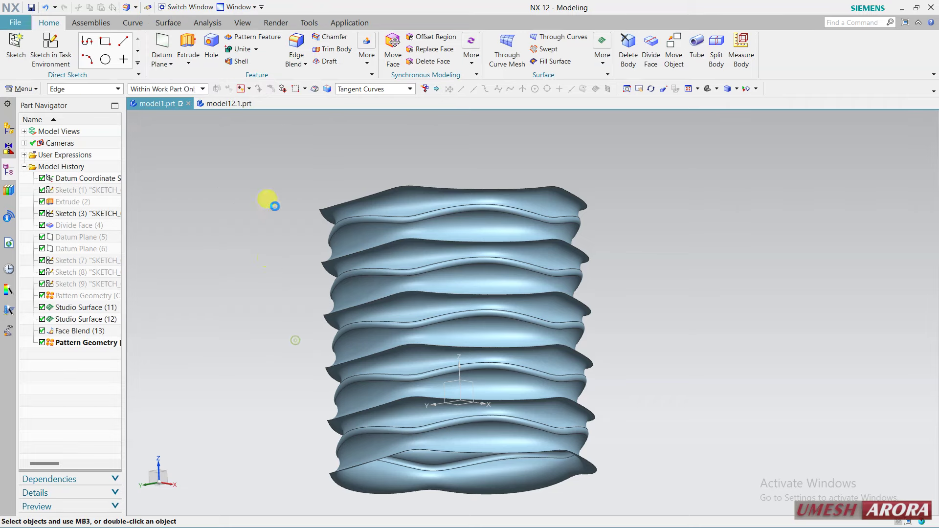
click(304, 67)
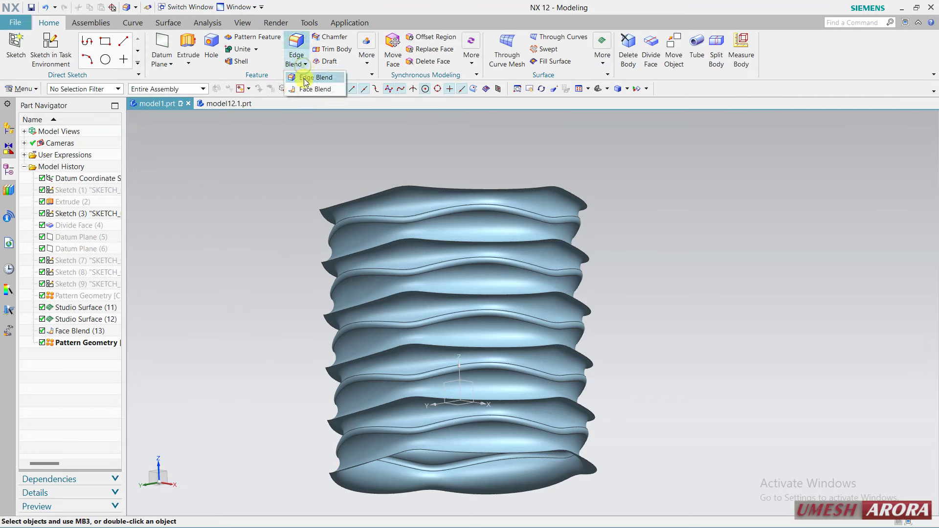
click(307, 89)
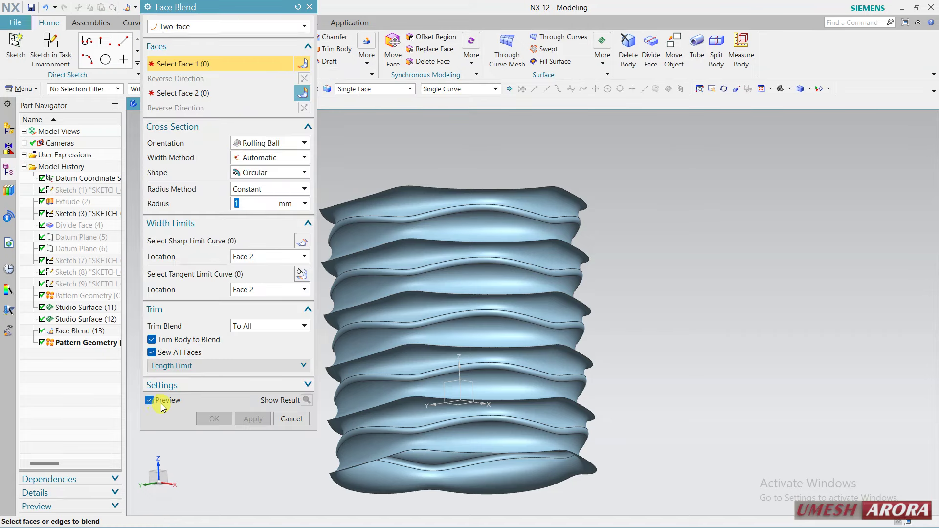
- Face-blend the top wavy band to the band directly below it
click(457, 227)
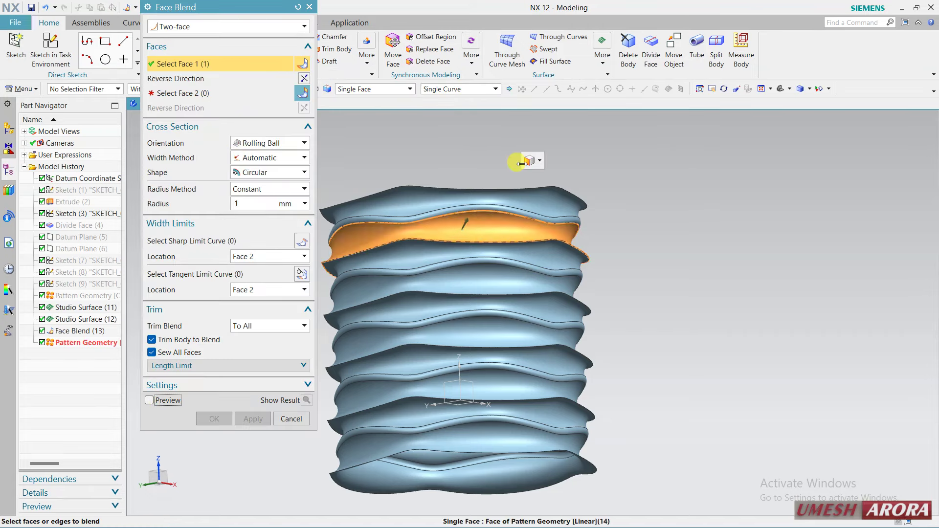
middle_click(367, 188)
click(413, 250)
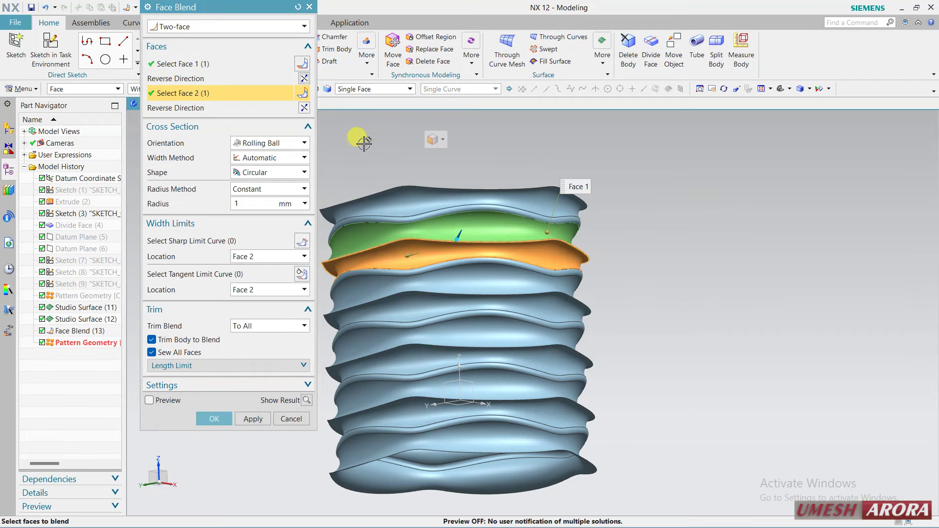
middle_drag(360, 140, 293, 120)
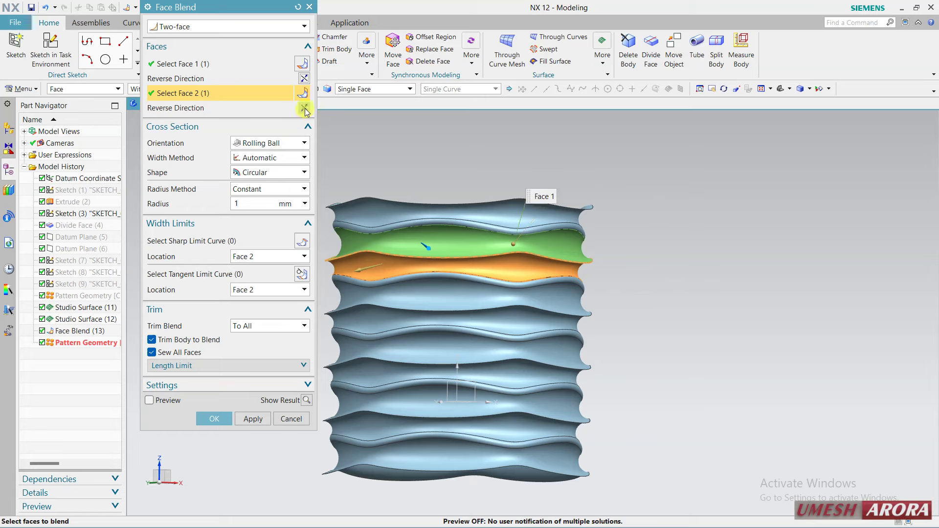
click(253, 419)
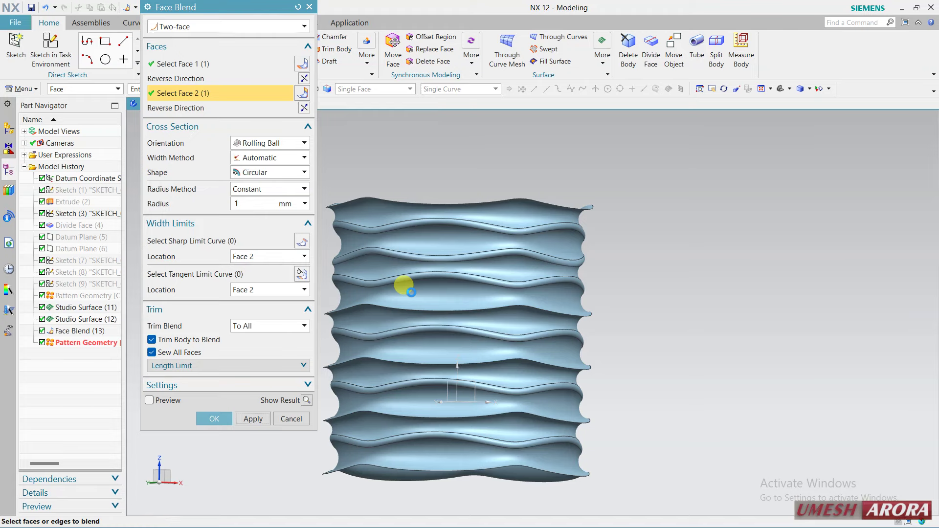
- Face-blend the next two pairs of adjacent wavy bands down the stack
middle_click(403, 285)
click(404, 288)
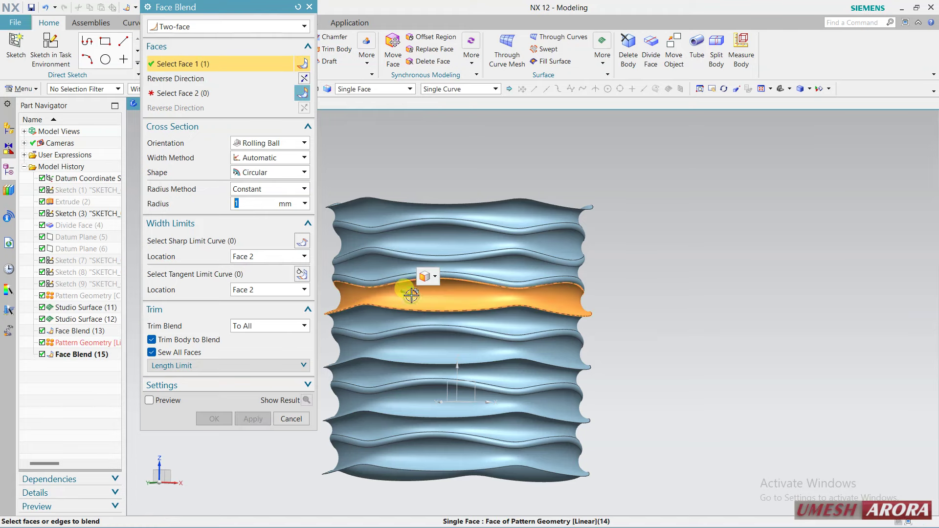
click(302, 93)
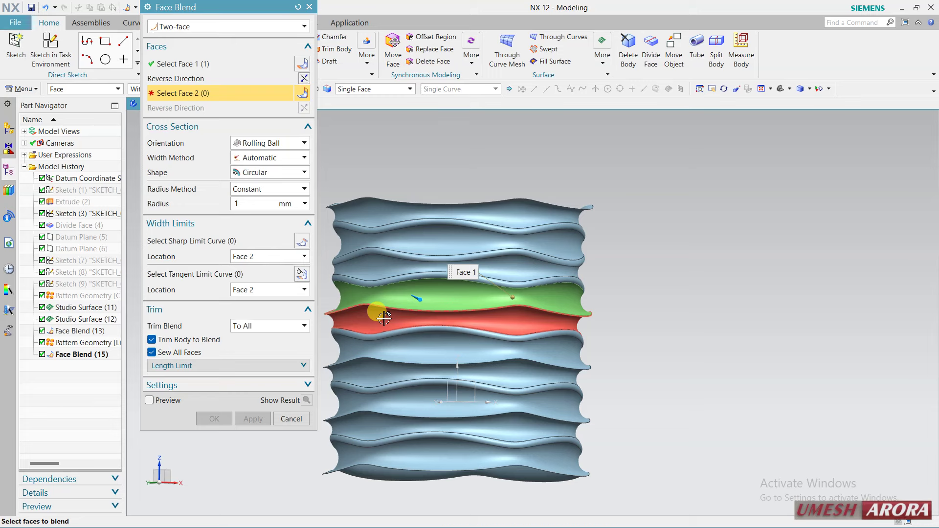
click(379, 313)
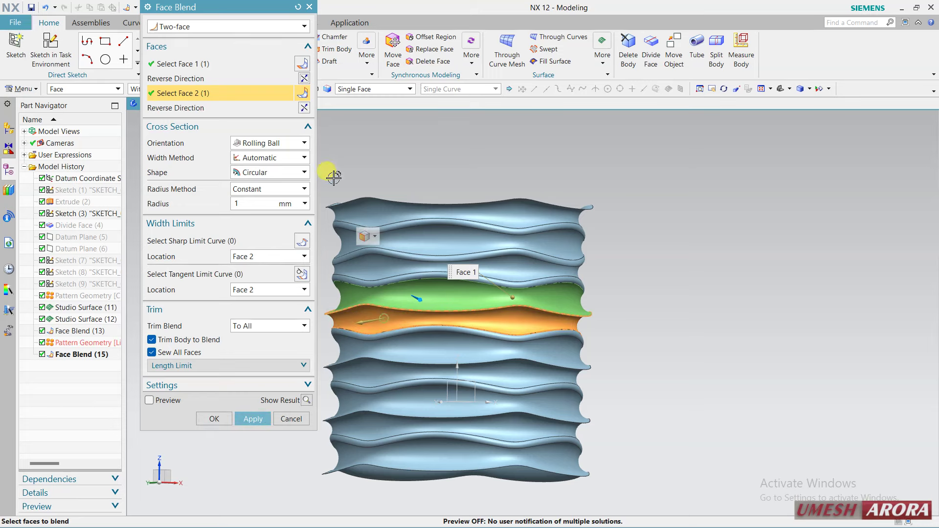
click(251, 419)
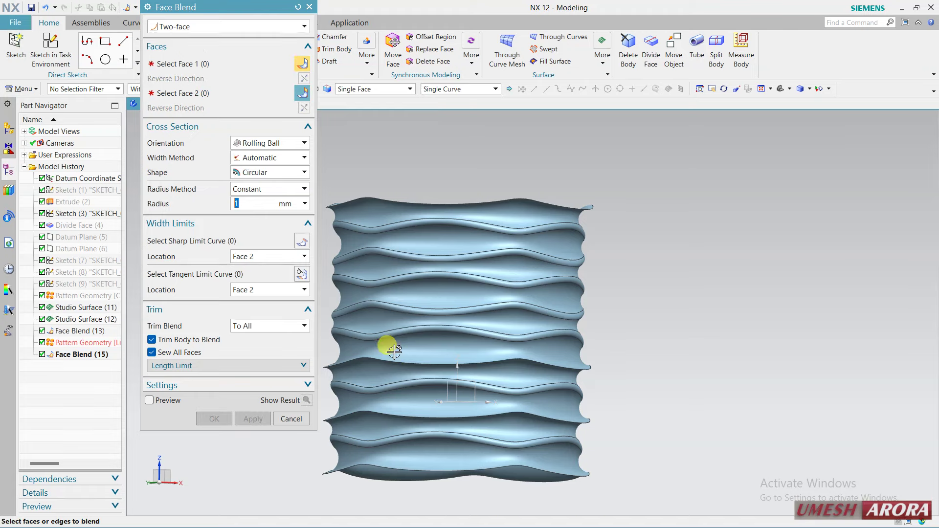
click(389, 345)
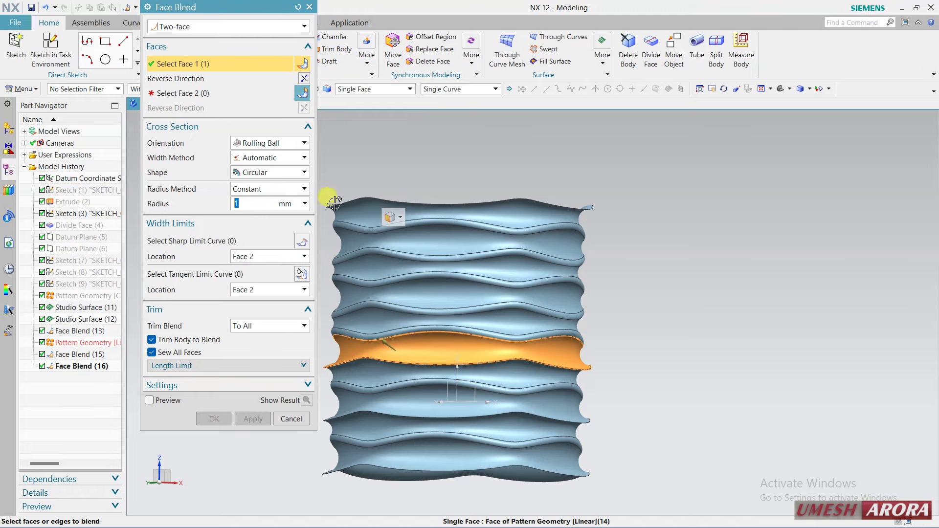
click(254, 104)
click(373, 372)
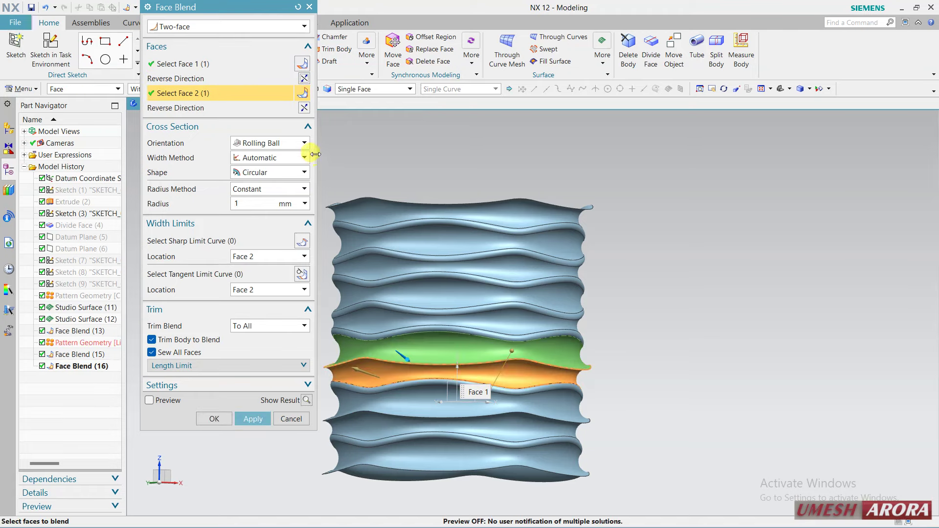
click(249, 421)
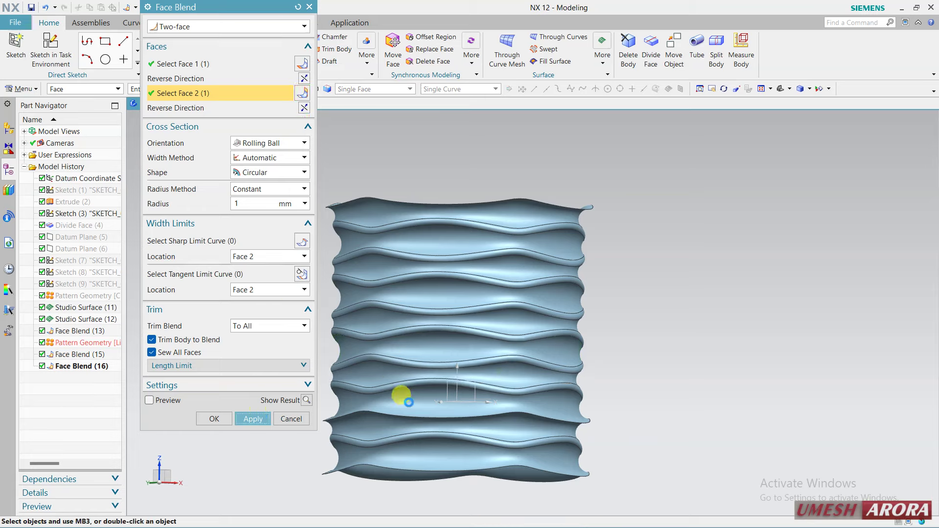
- Blend the lowest pair of bands, close Face Blend, and open Sketch (1) for editing
click(387, 394)
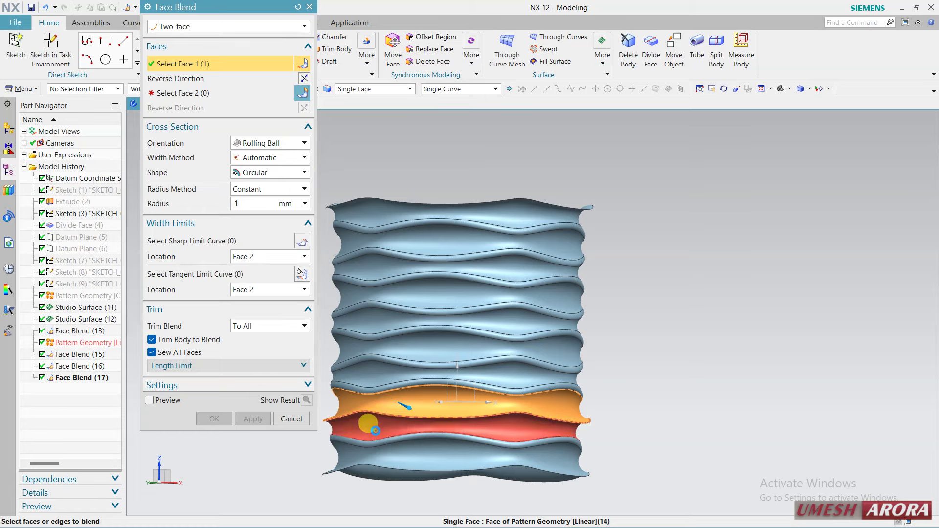
click(374, 421)
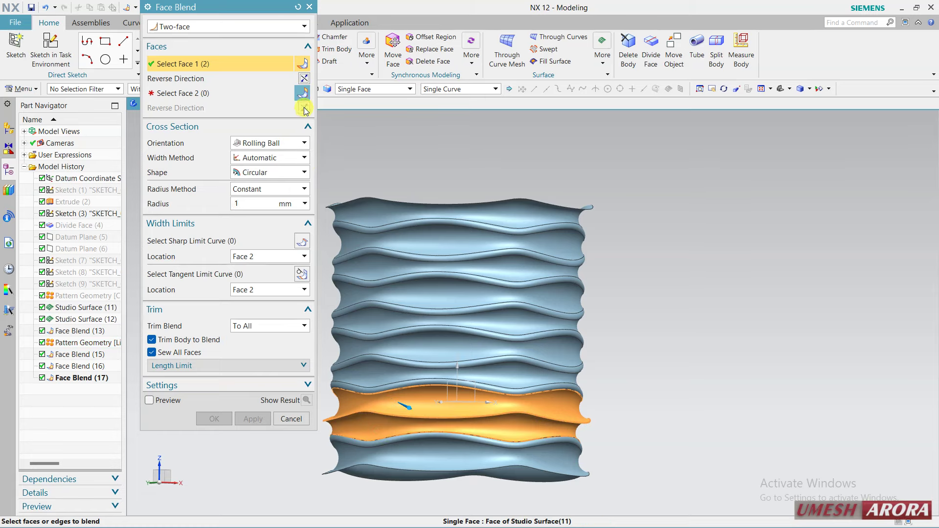
shift+click(382, 421)
click(236, 92)
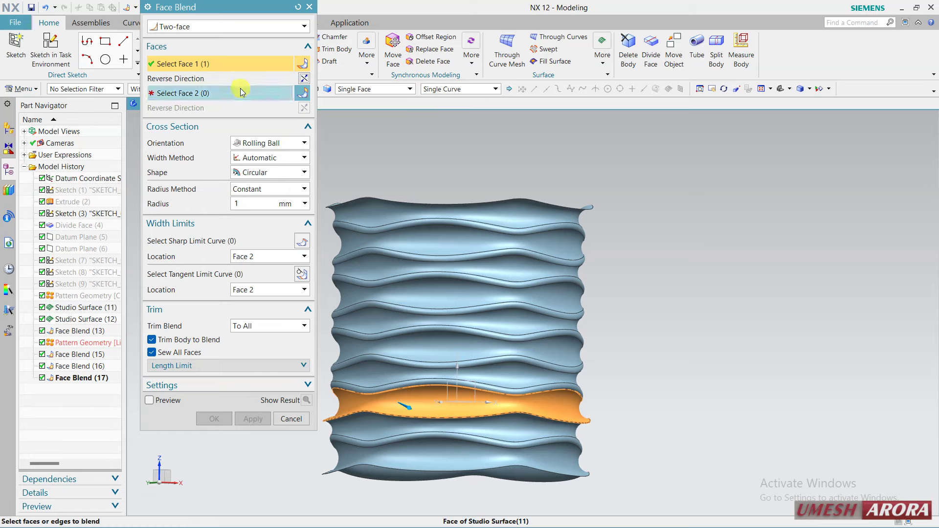
click(372, 424)
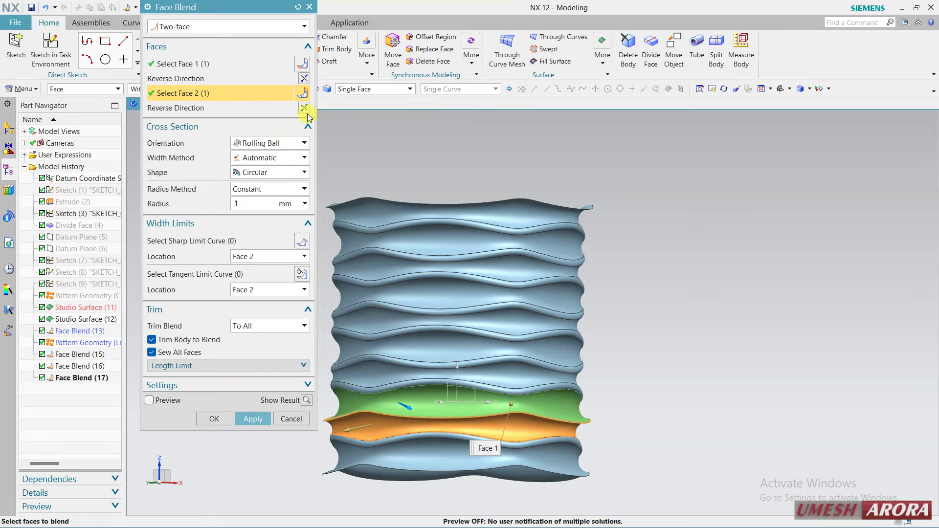
click(253, 418)
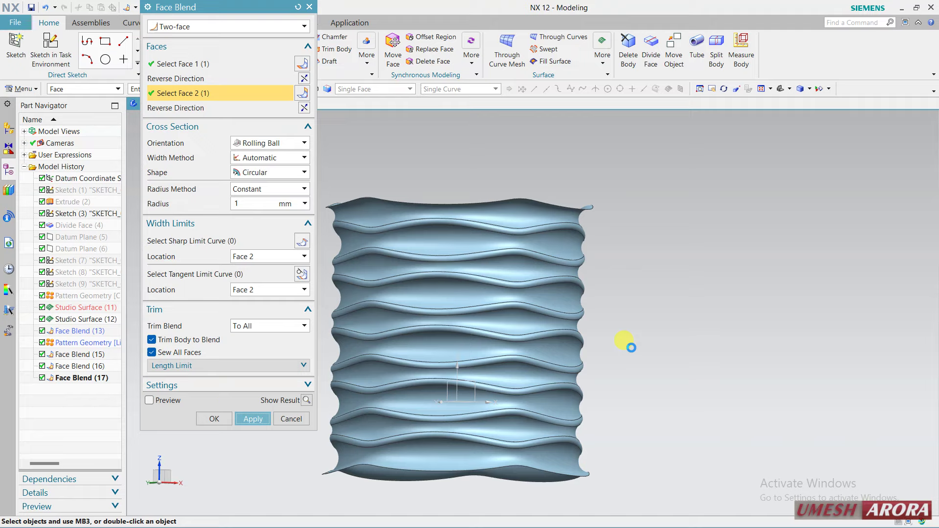
click(292, 419)
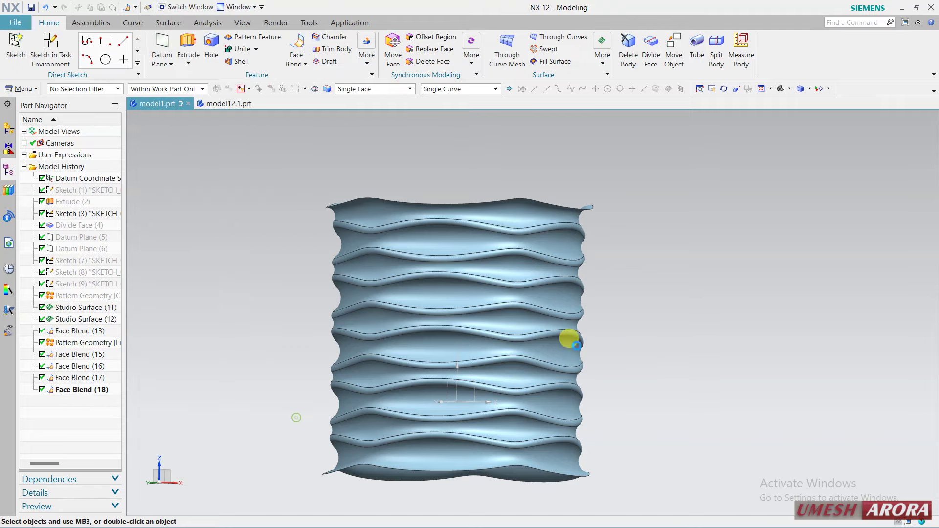
mouse_move(566, 335)
middle_down()
mouse_move(552, 379)
mouse_move(625, 319)
mouse_move(705, 325)
middle_up()
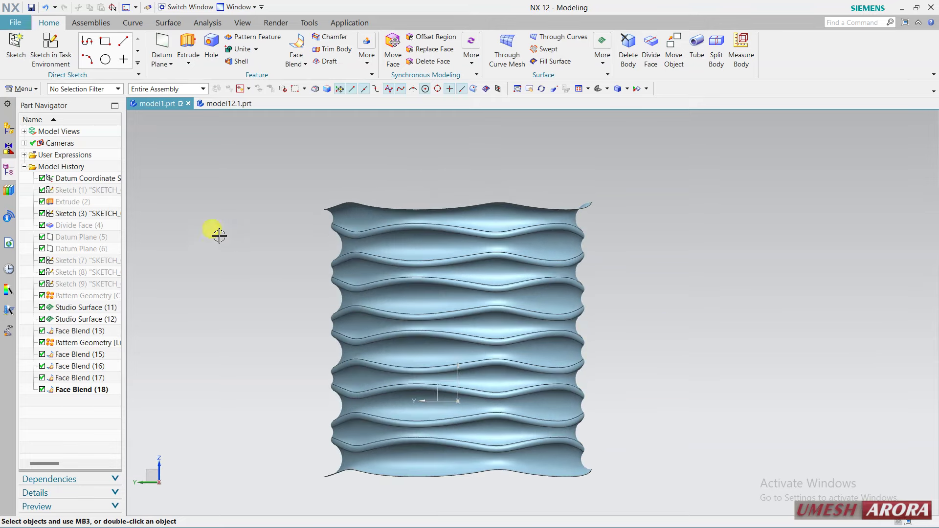
double_click(81, 190)
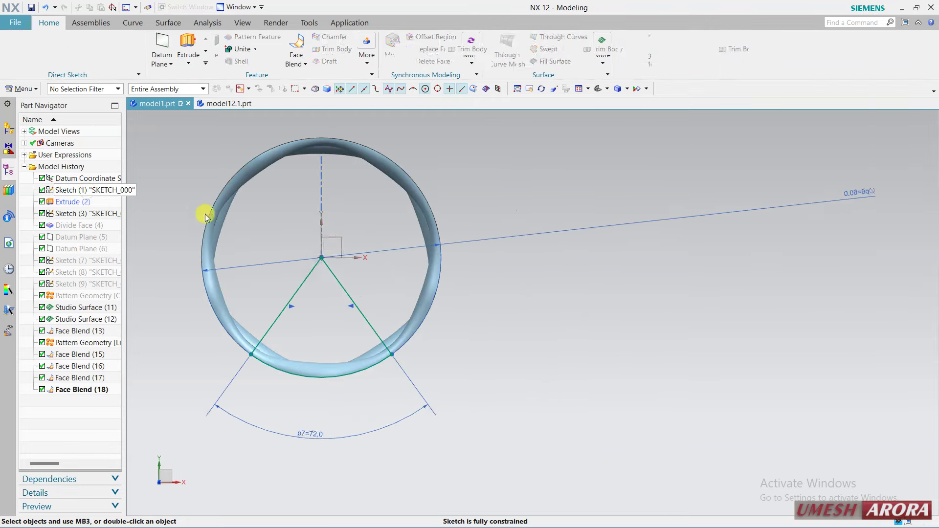
- Close Sketch (1) unchanged, then reopen Sketch (3) to review its dimensions and finish it
click(39, 49)
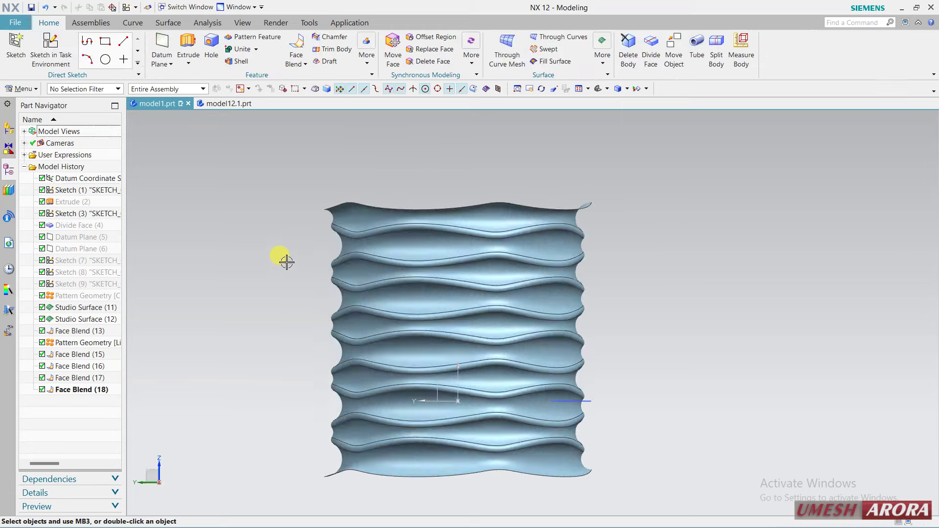
click(76, 215)
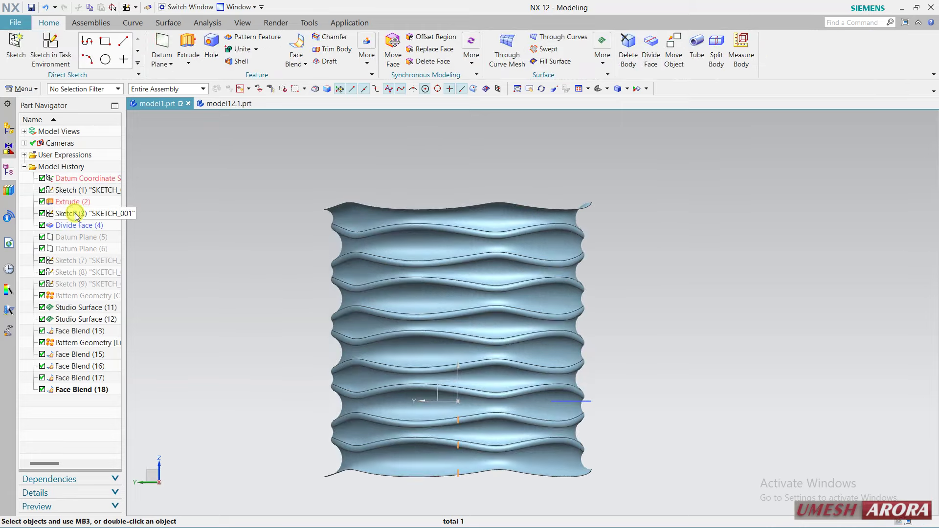
double_click(75, 214)
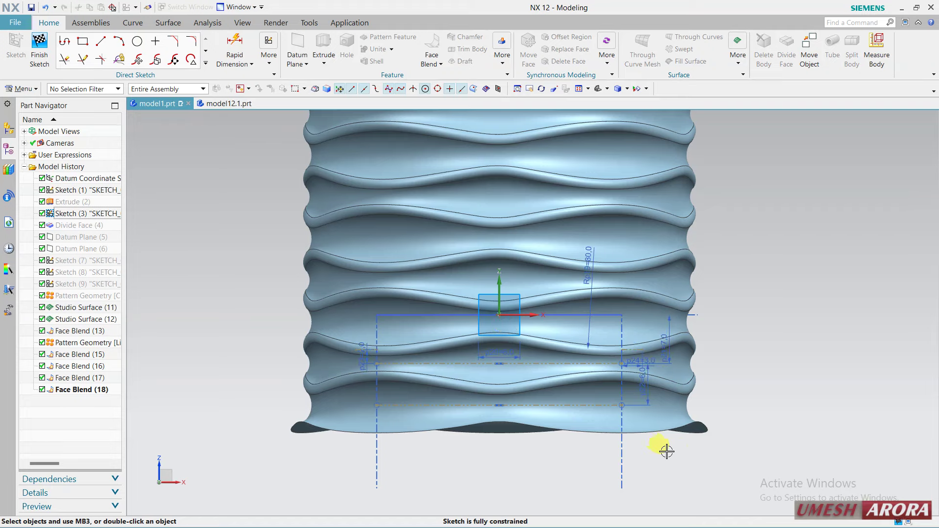
scroll(559, 450, down, 1)
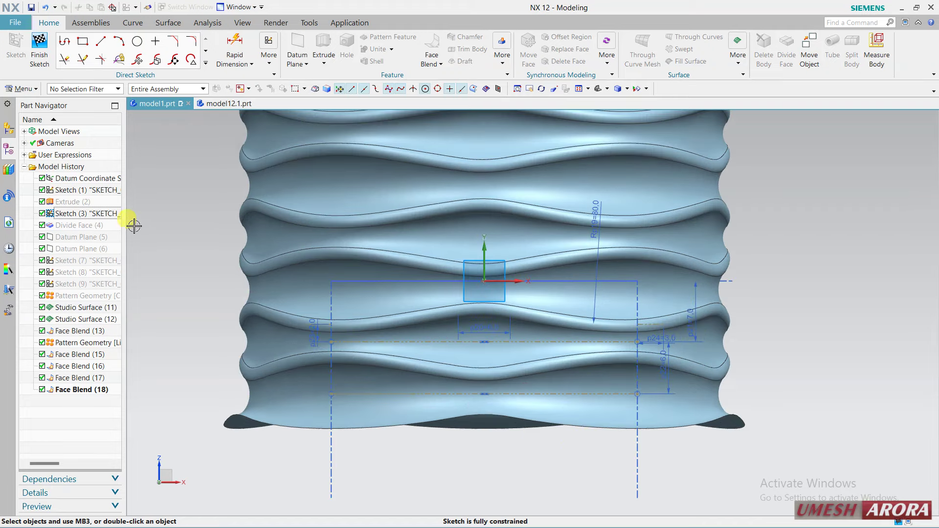
click(39, 49)
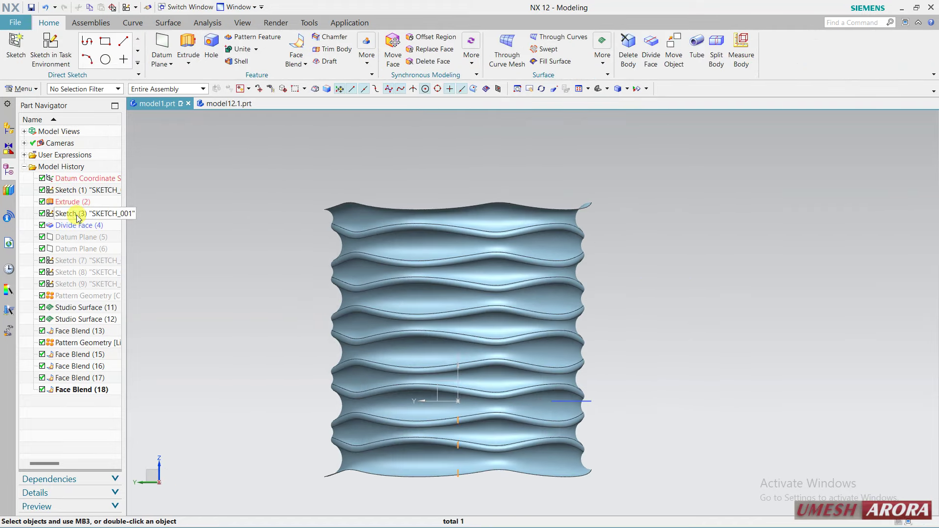
right_click(75, 214)
click(115, 203)
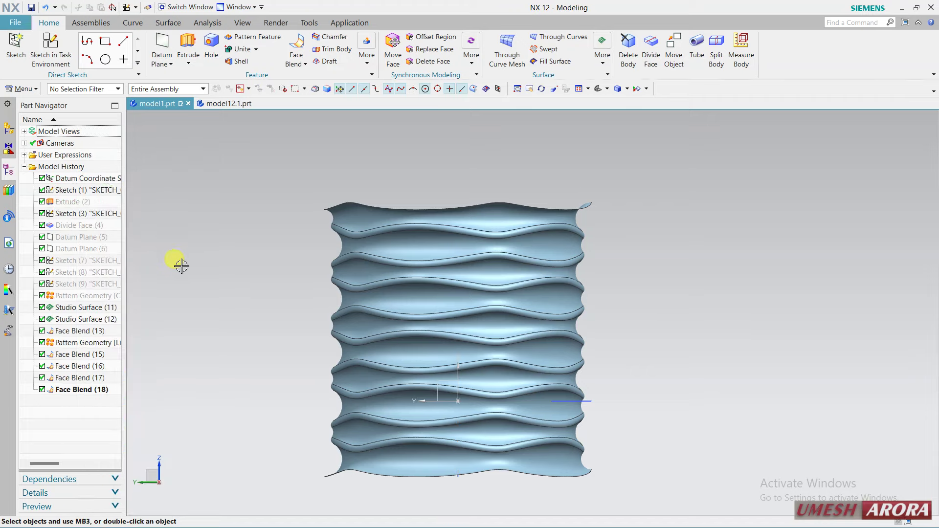
middle_drag(220, 252, 215, 313)
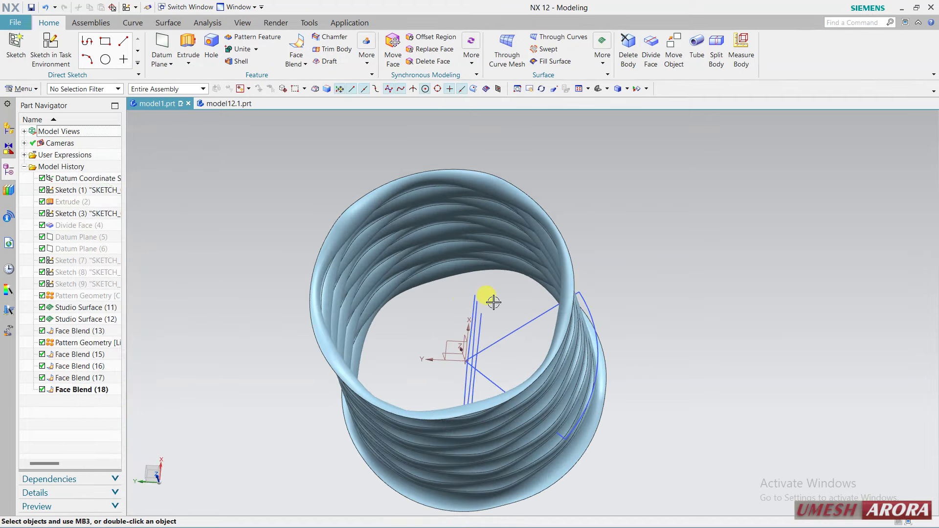
double_click(475, 307)
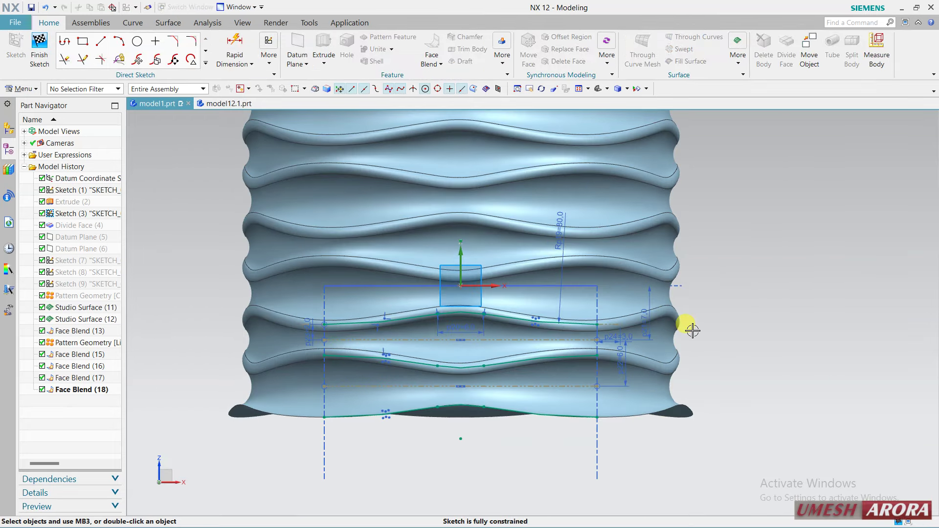
scroll(381, 330, up, 1)
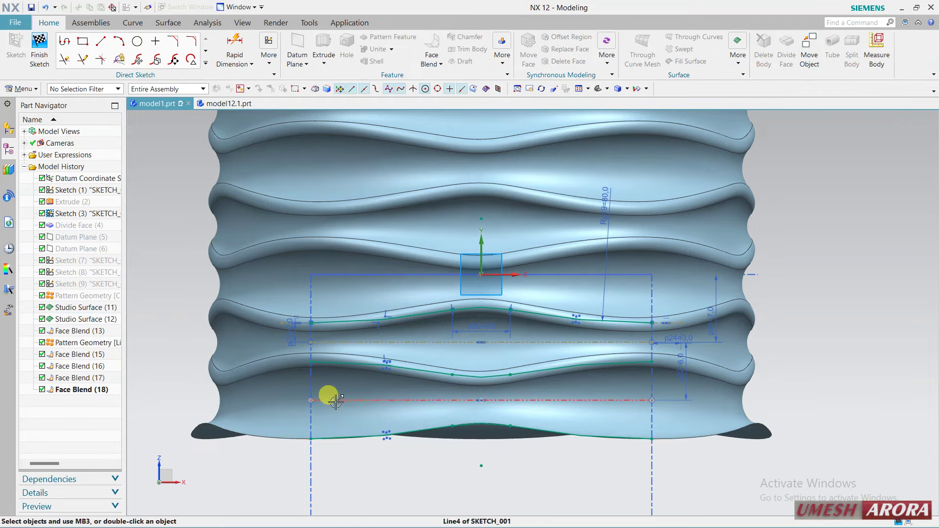
double_click(288, 330)
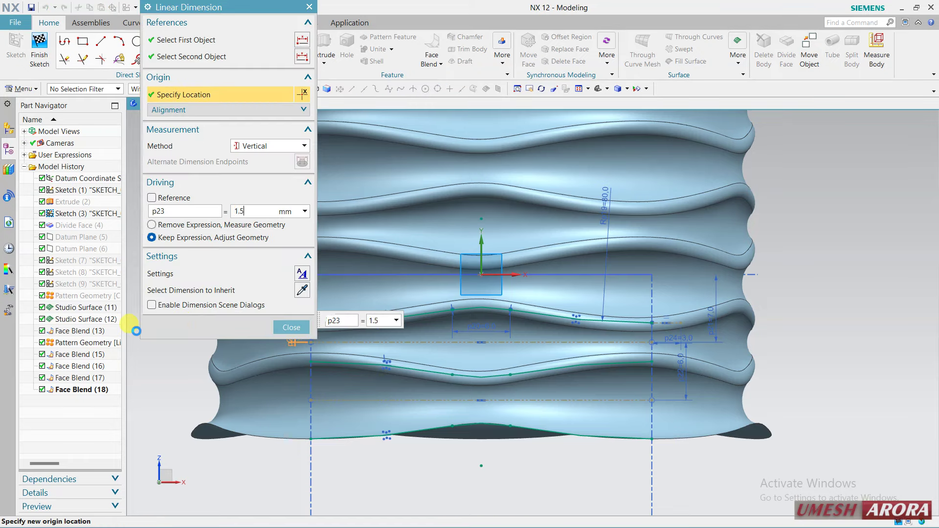
click(277, 330)
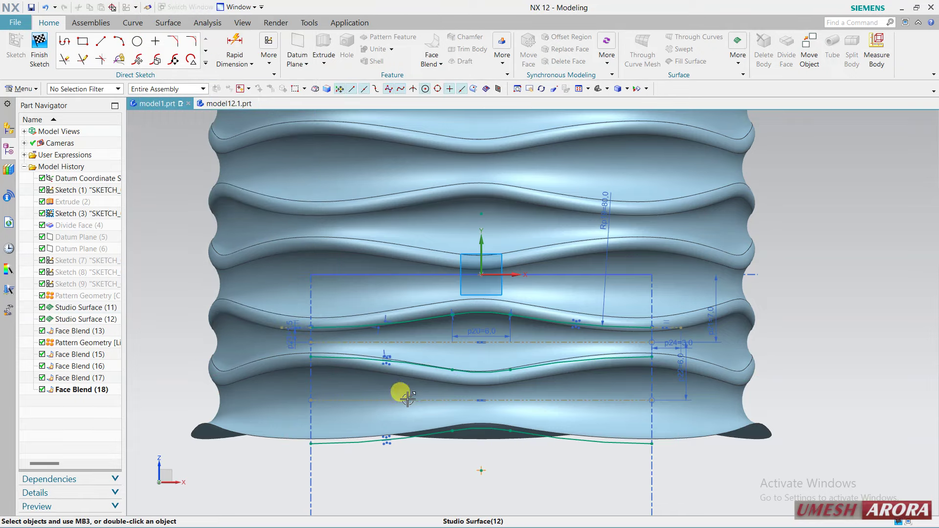
click(45, 11)
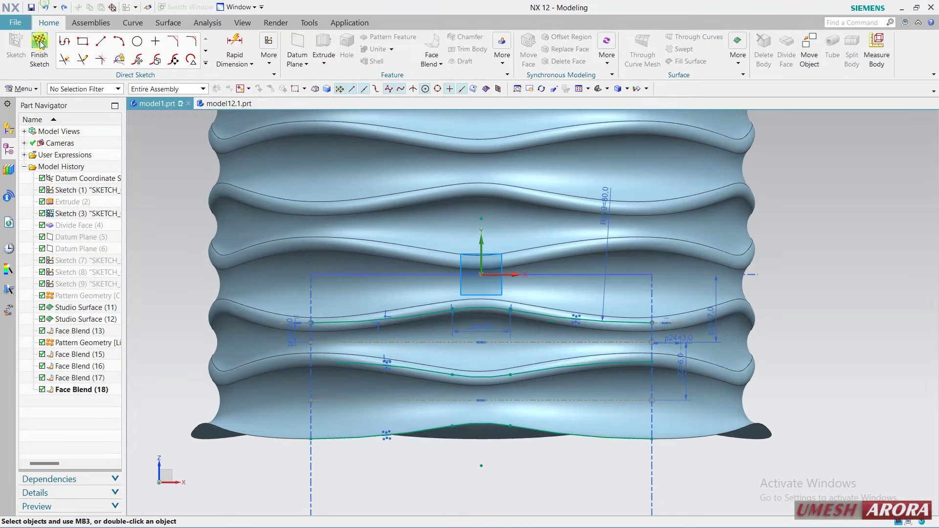
click(43, 10)
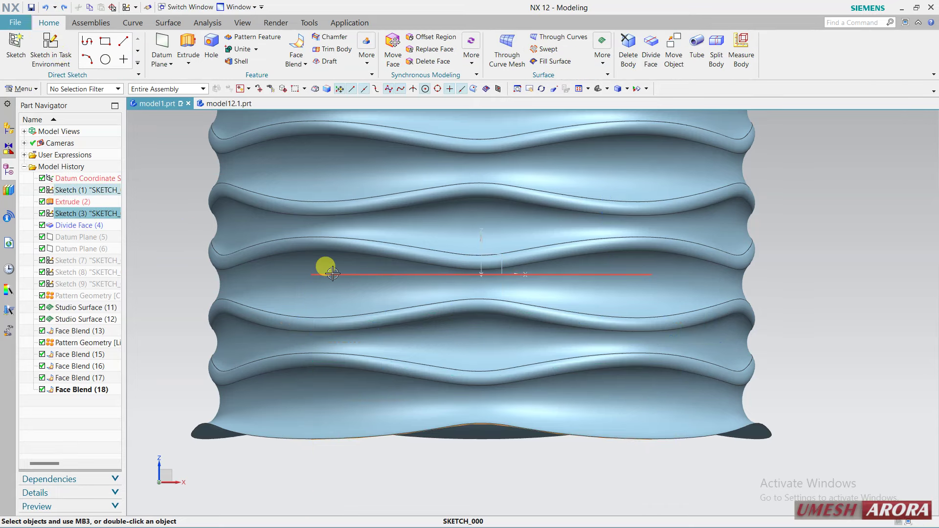
key(Escape)
- Start a new sketch on the front datum plane
scroll(378, 413, down, 5)
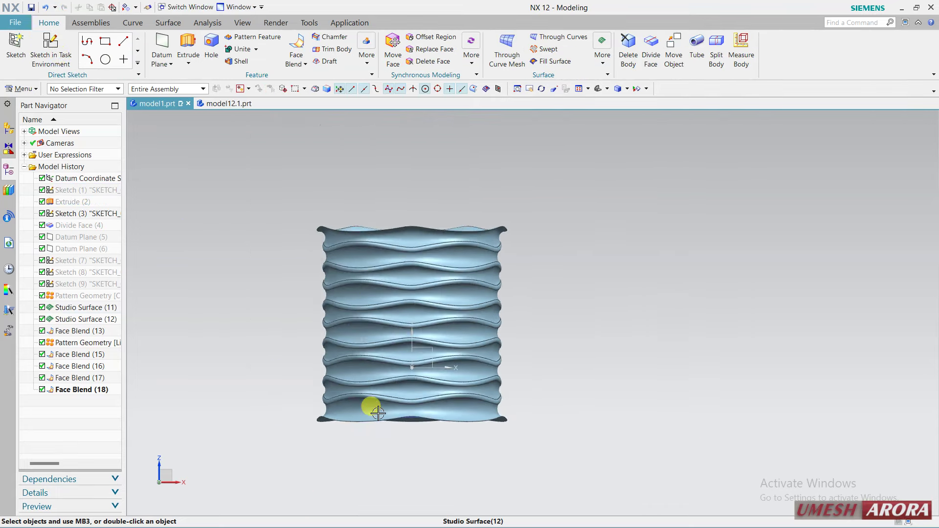
click(50, 49)
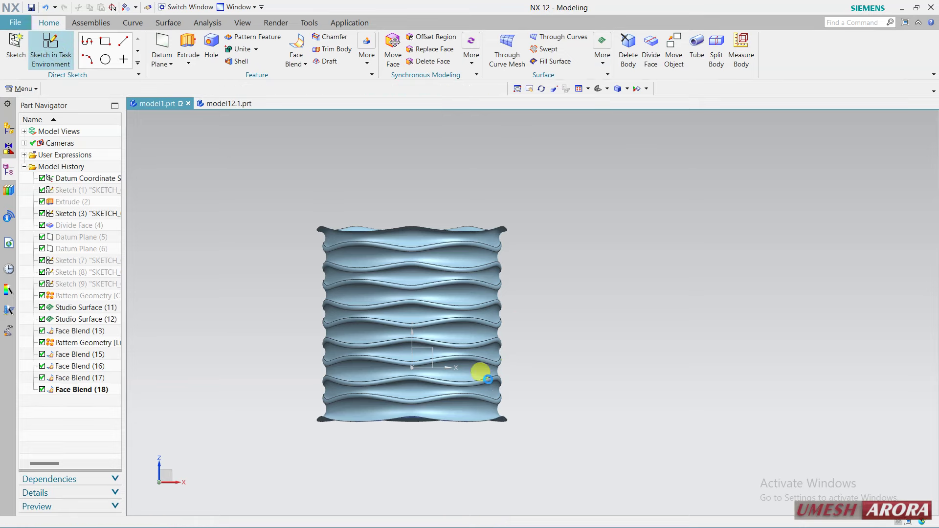
click(426, 346)
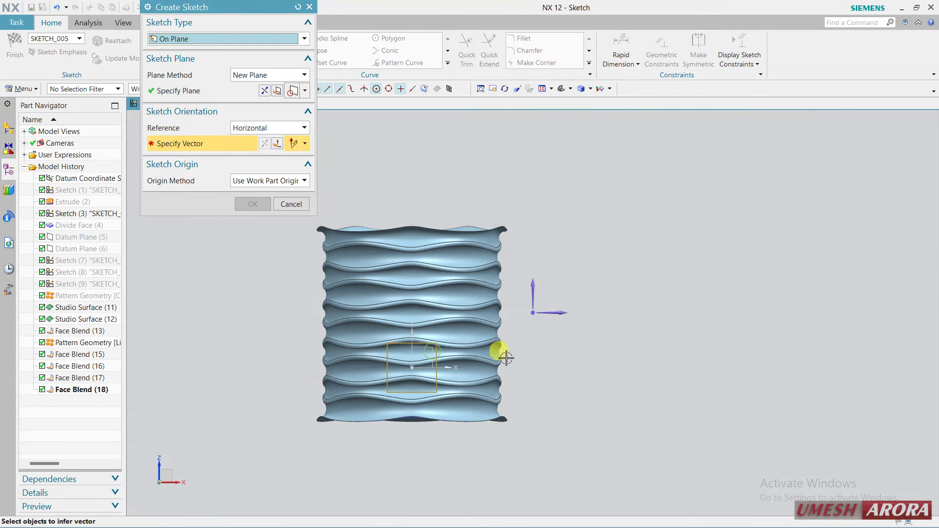
click(564, 316)
middle_click(562, 364)
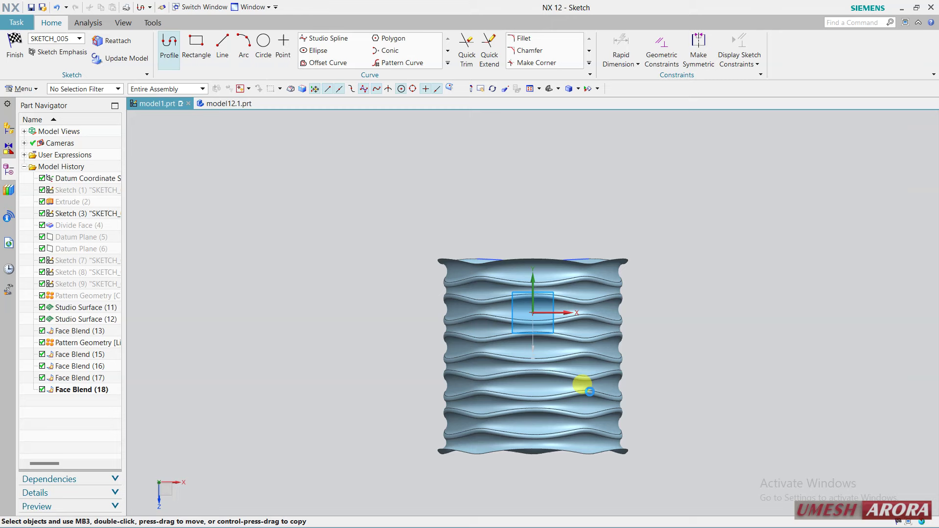
scroll(679, 469, up, 3)
scroll(675, 465, up, 2)
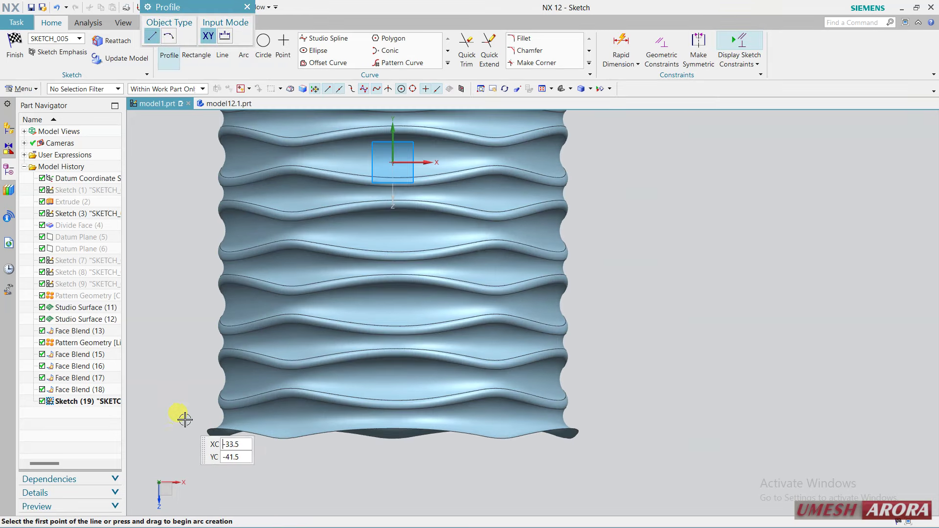
- Draw 67.5 mm horizontal lines across the vase's bottom and top, then finish the sketch
click(184, 419)
click(602, 419)
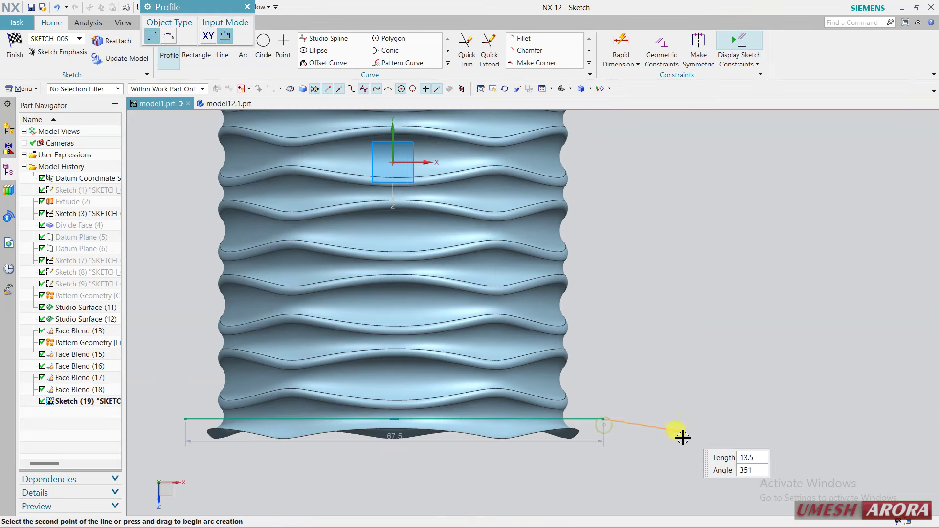
key(Escape)
key(z)
shift+middle_drag(656, 241, 668, 331)
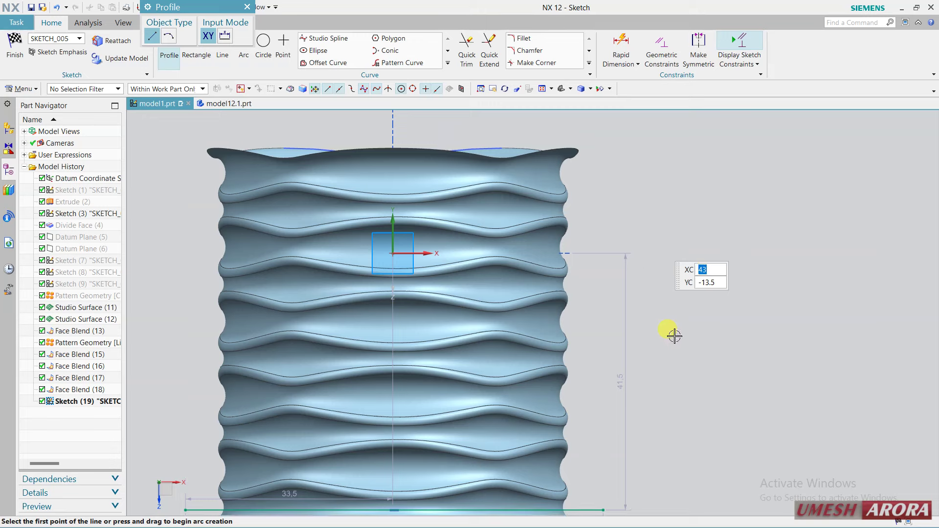
click(178, 167)
click(603, 167)
key(Escape)
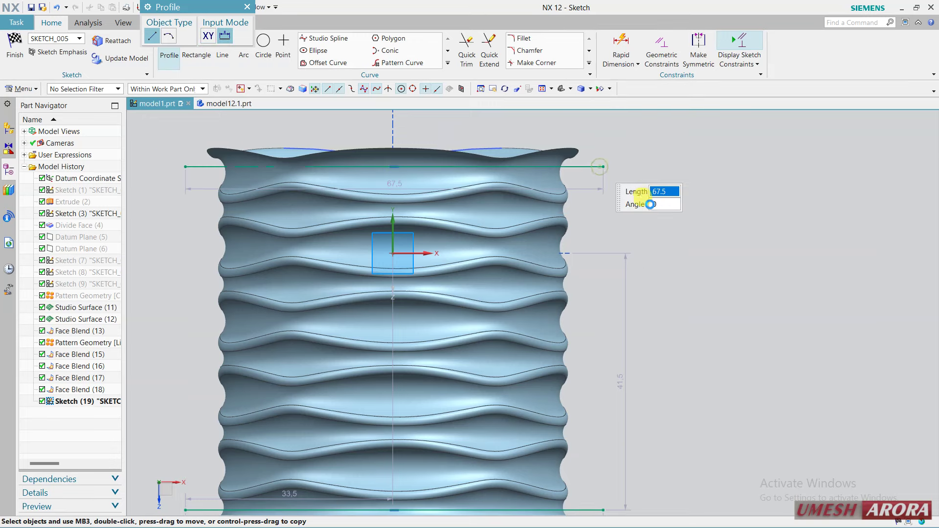
drag(585, 165, 585, 164)
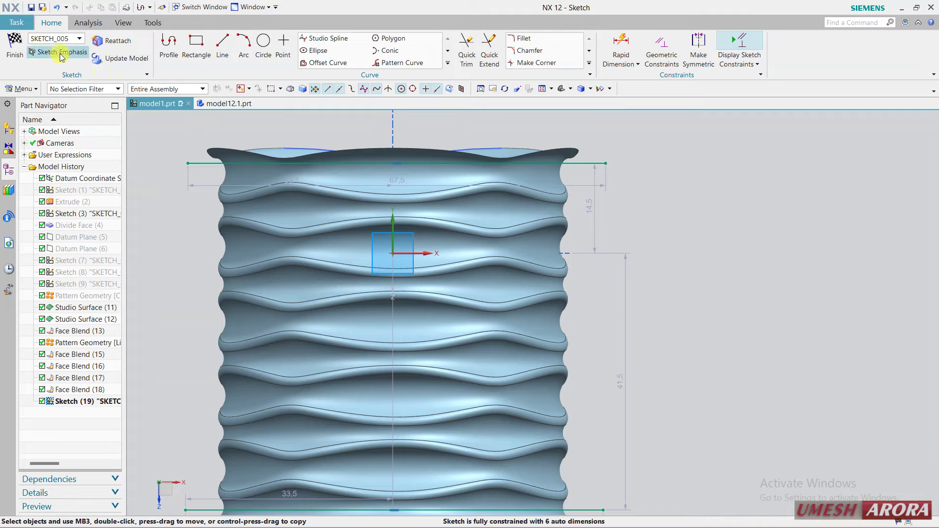
click(33, 68)
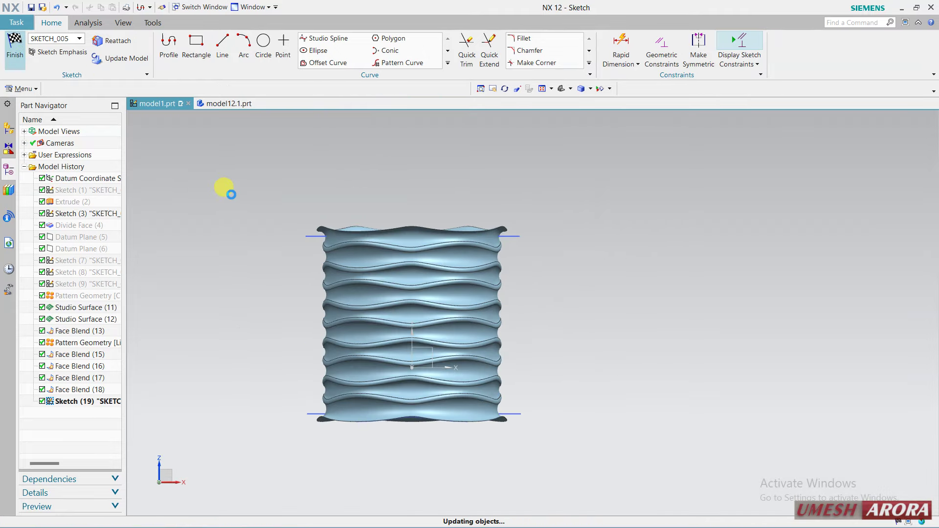
middle_drag(237, 237, 256, 243)
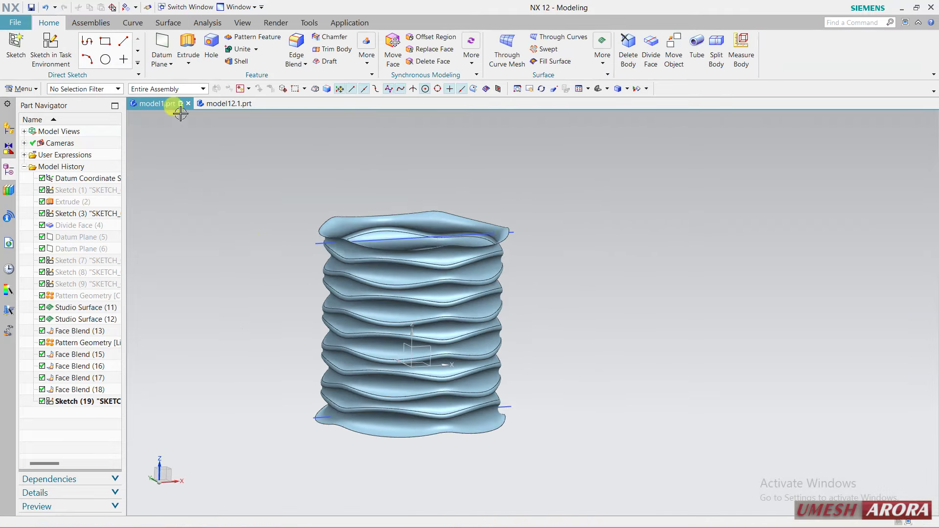
- Extrude both sketch lines symmetrically 40 mm into flat sheets
click(188, 44)
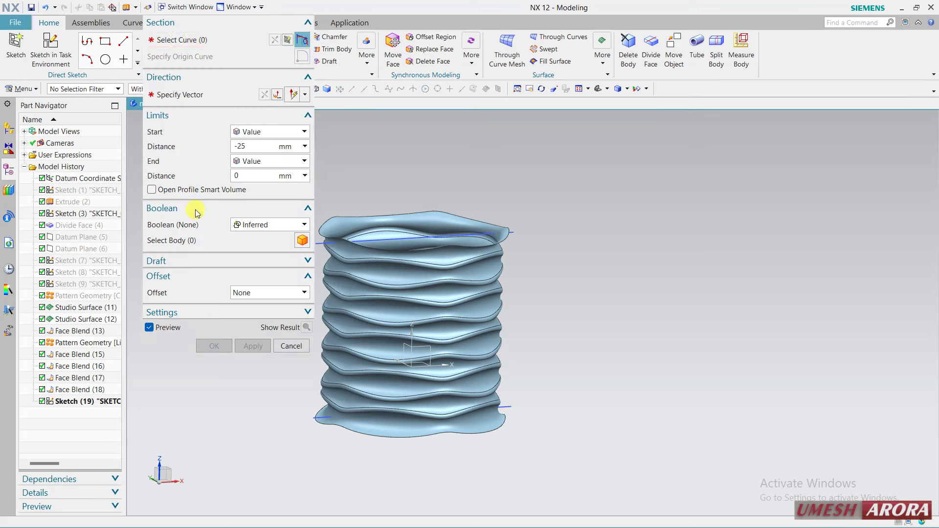
click(509, 226)
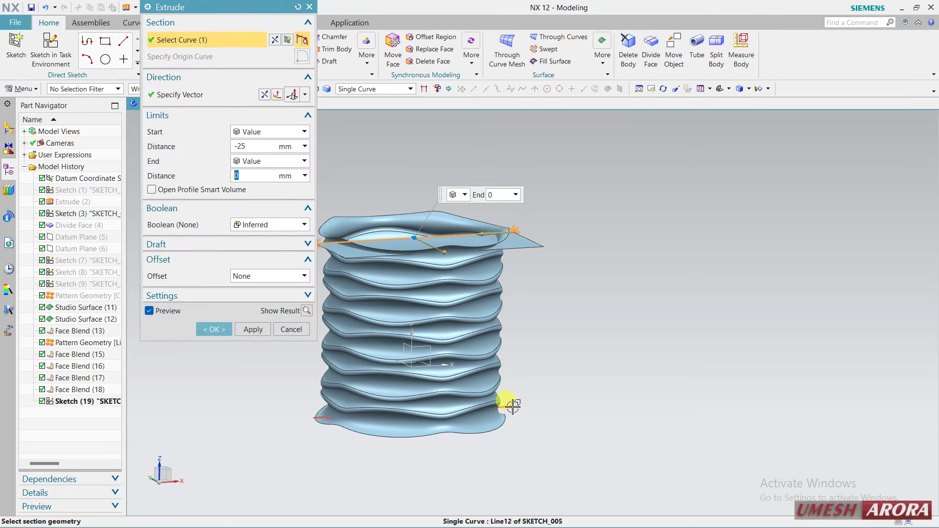
click(509, 404)
click(257, 161)
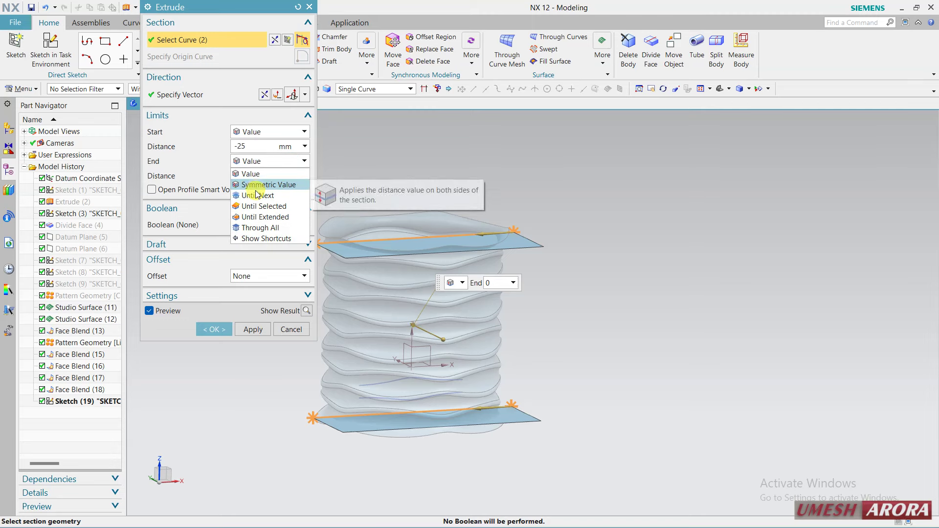
click(257, 183)
mouse_move(551, 394)
middle_down()
mouse_move(571, 377)
mouse_move(593, 392)
mouse_move(431, 332)
middle_up()
drag(407, 328, 208, 288)
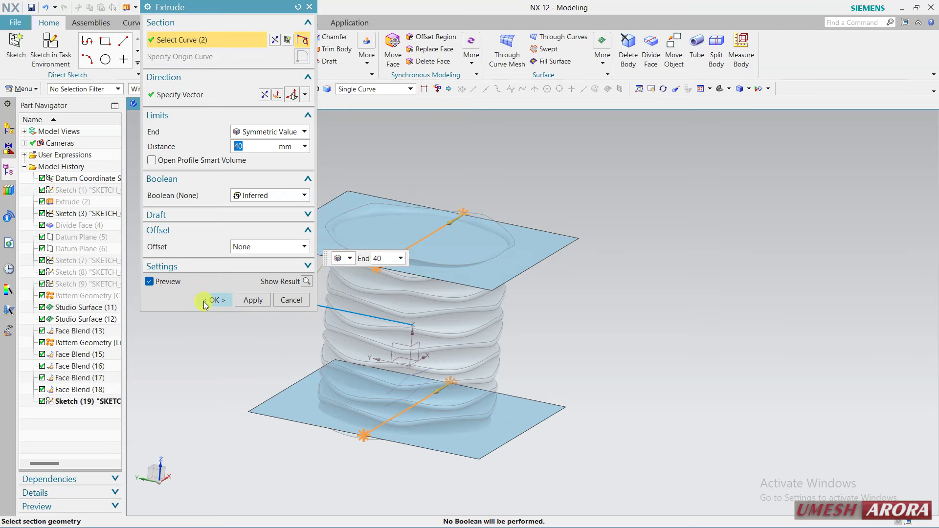
click(204, 303)
middle_drag(188, 313, 271, 238)
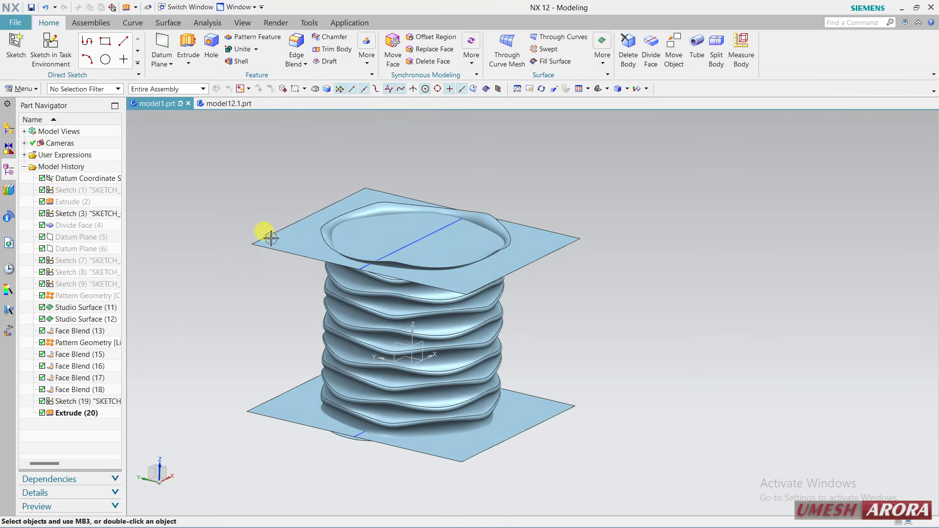
click(169, 23)
- Trim the ribbed vase surface at the top plane with Trim Sheet
click(402, 43)
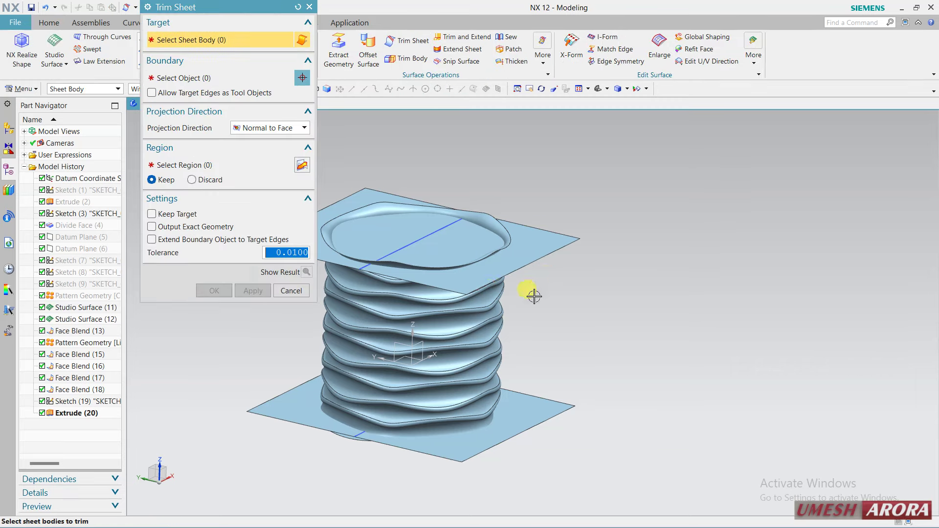
click(494, 294)
click(302, 77)
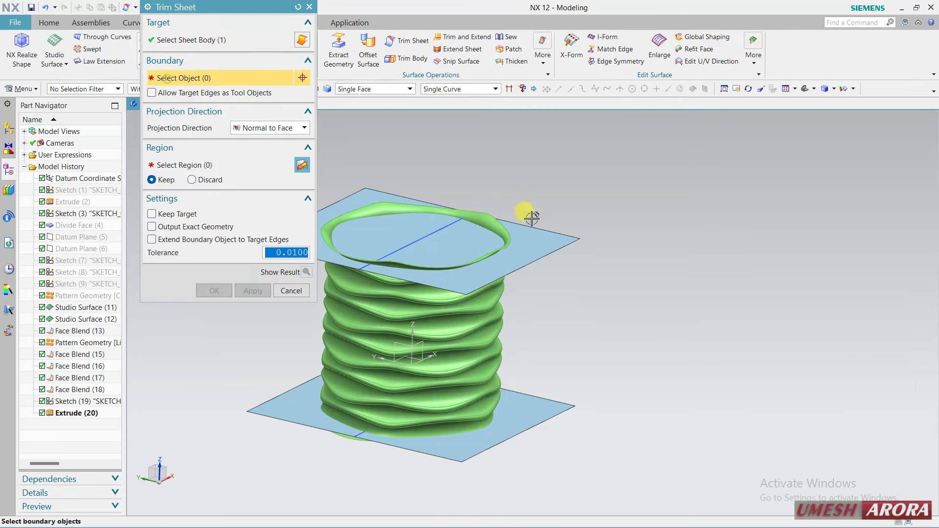
click(550, 193)
click(213, 166)
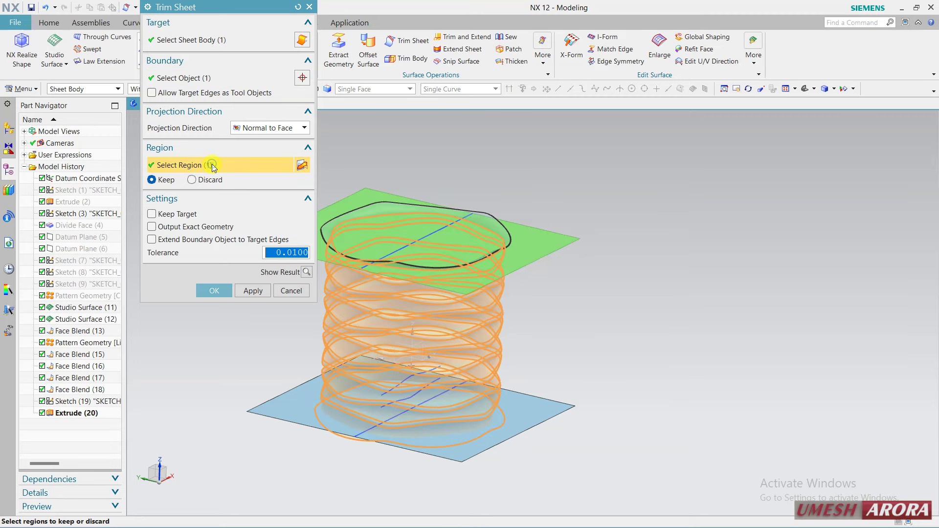
click(252, 290)
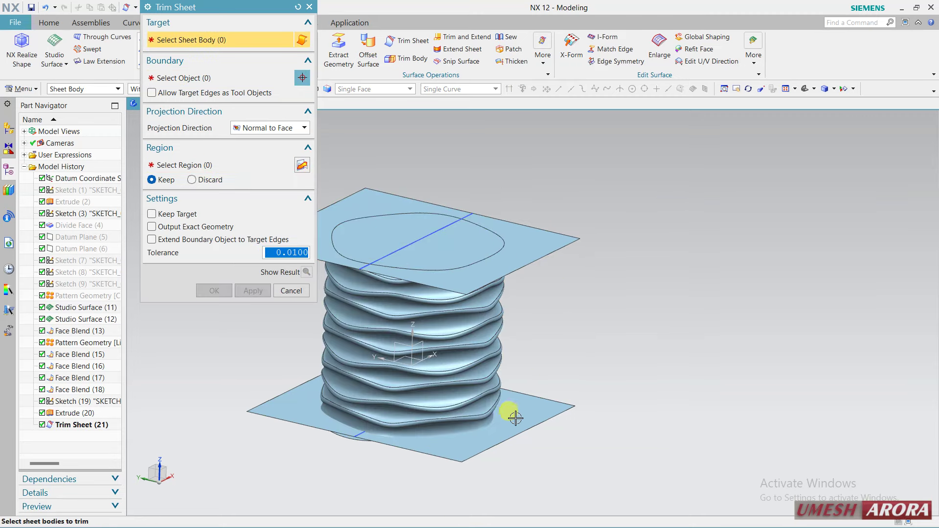
- Trim the vase at the bottom plane, then hide both cutting planes with Ctrl+B
click(461, 377)
click(199, 82)
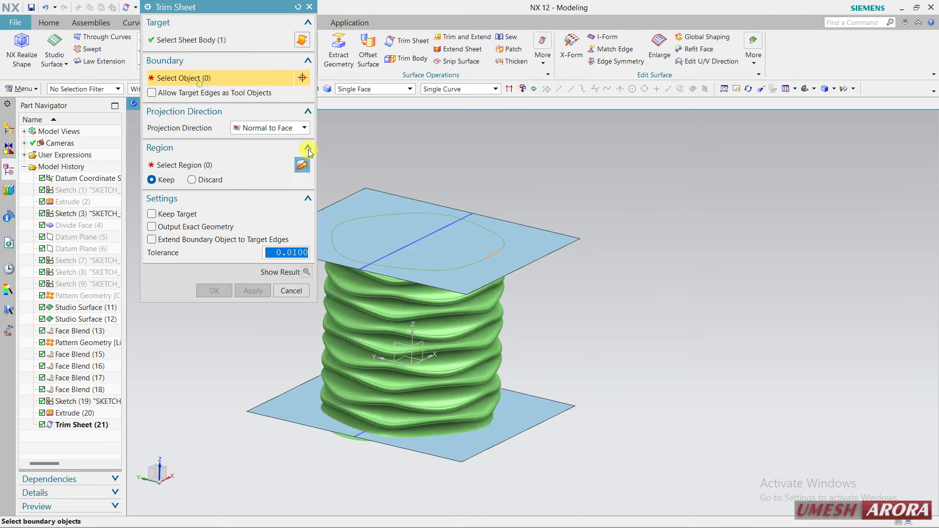
click(533, 414)
click(229, 170)
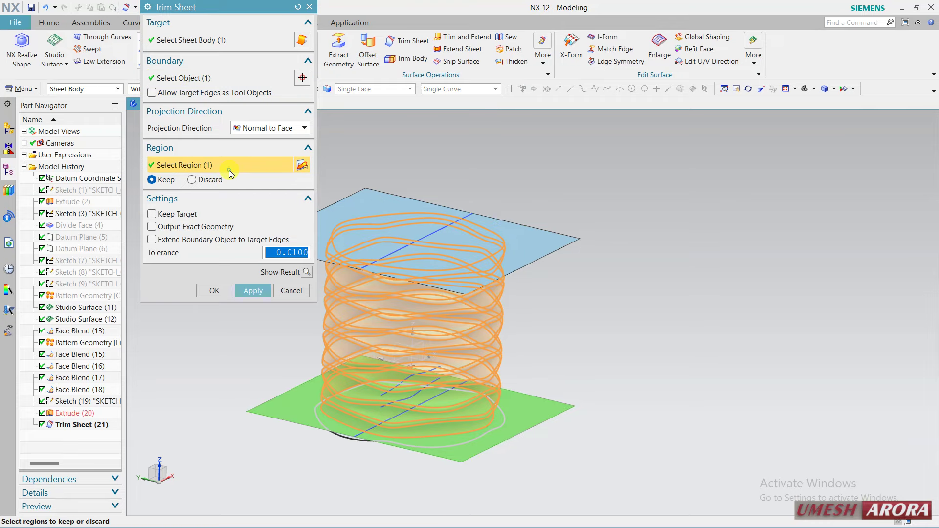
click(207, 291)
click(273, 401)
key(ctrl+b)
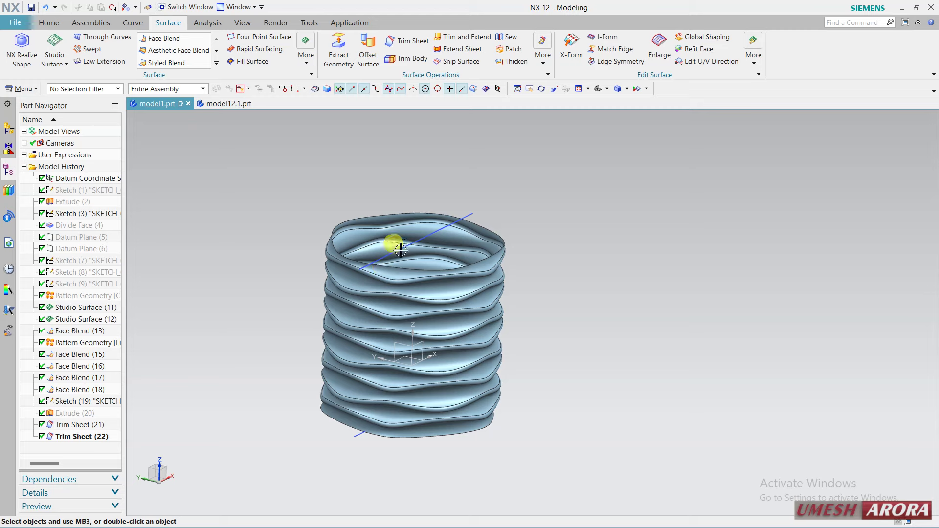
middle_drag(611, 284, 597, 315)
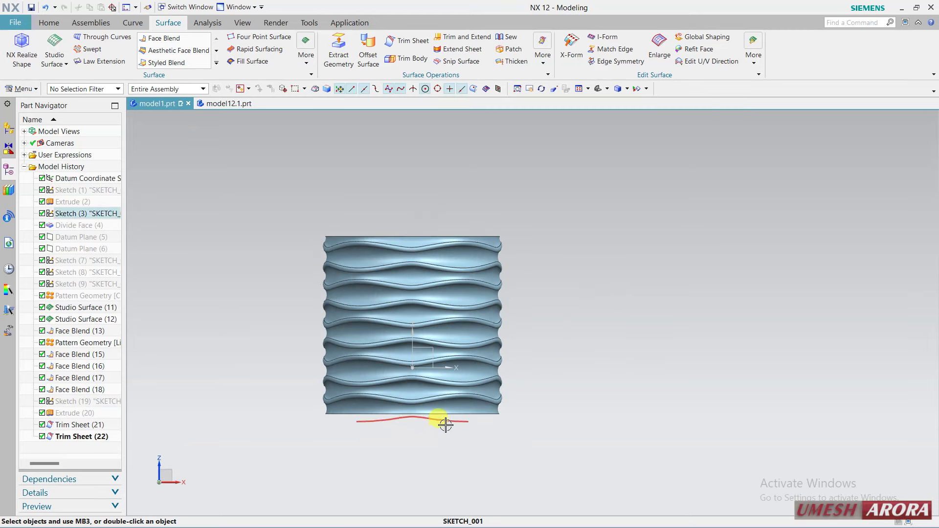
mouse_move(520, 450)
middle_down()
mouse_move(556, 422)
mouse_move(570, 425)
middle_up()
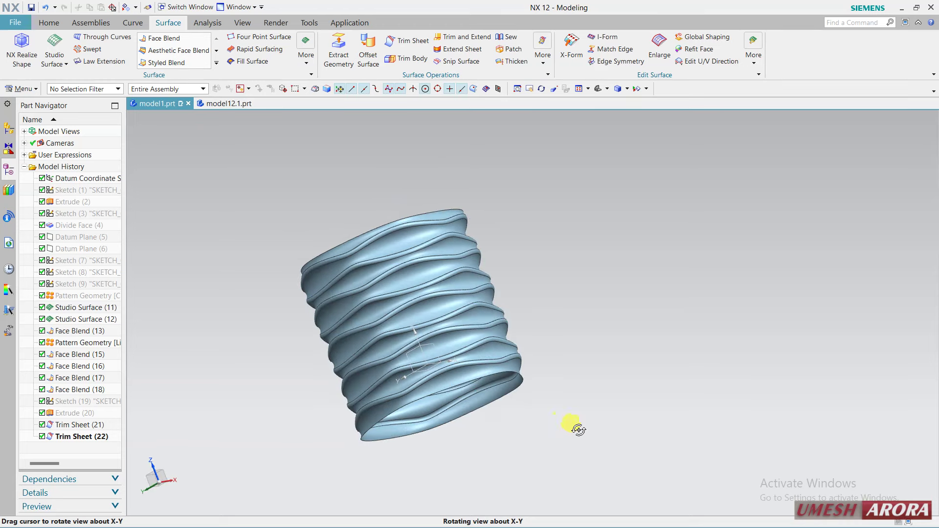
scroll(513, 447, down, 2)
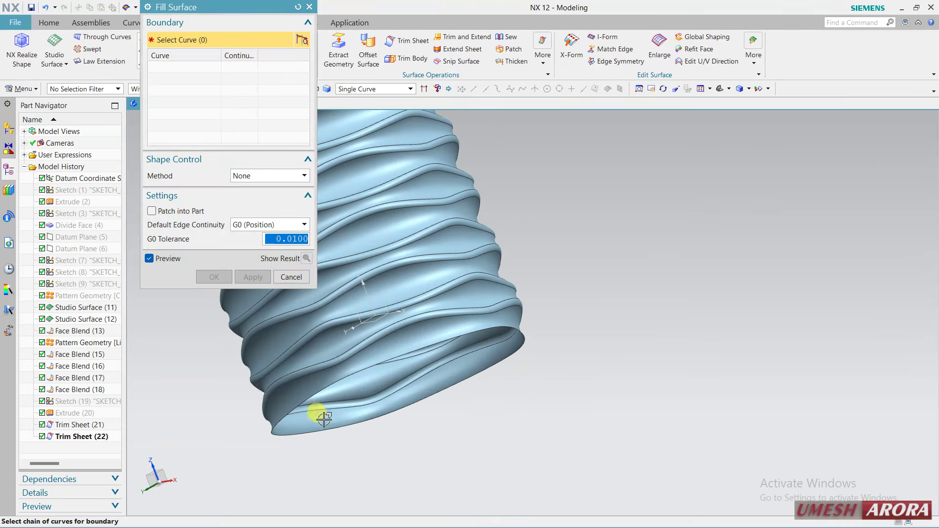
- Cap the vase's open bottom edge with a Fill Surface
click(283, 414)
click(209, 278)
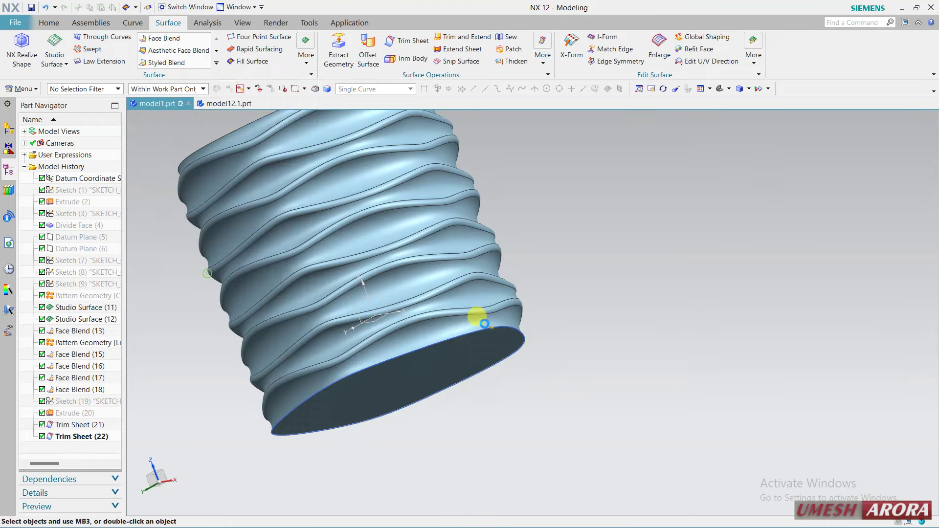
mouse_move(649, 329)
middle_down()
mouse_move(591, 362)
mouse_move(601, 335)
middle_up()
- Sew the vase wall (target) and bottom fill (tool) into one sheet body
click(516, 43)
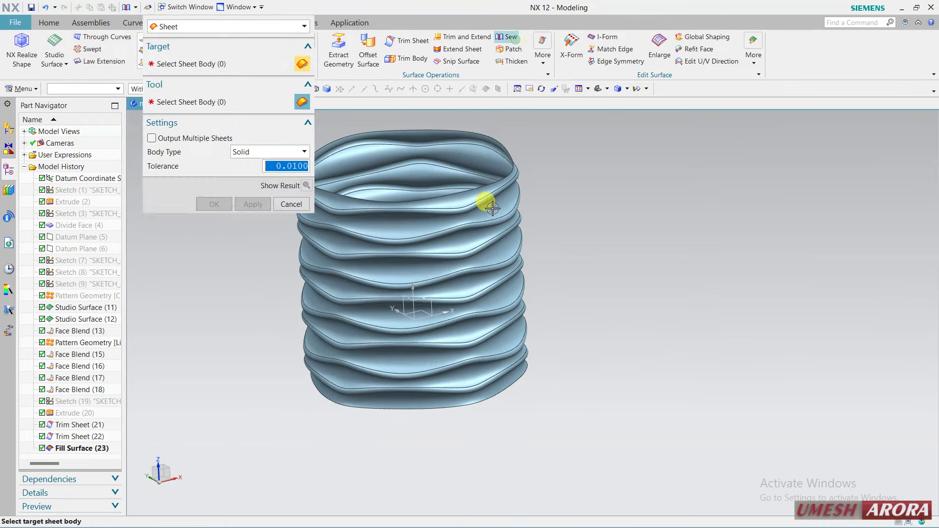
click(471, 232)
middle_drag(518, 400, 528, 359)
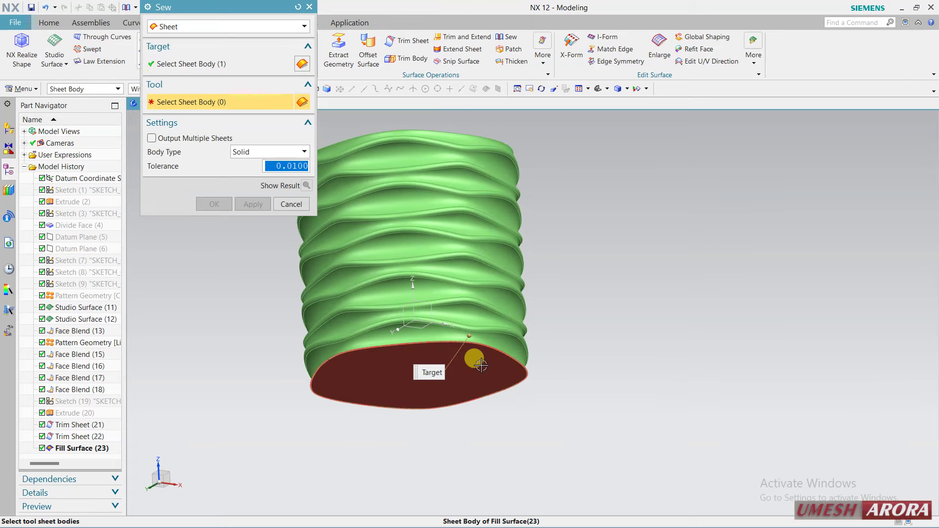
click(469, 361)
click(212, 201)
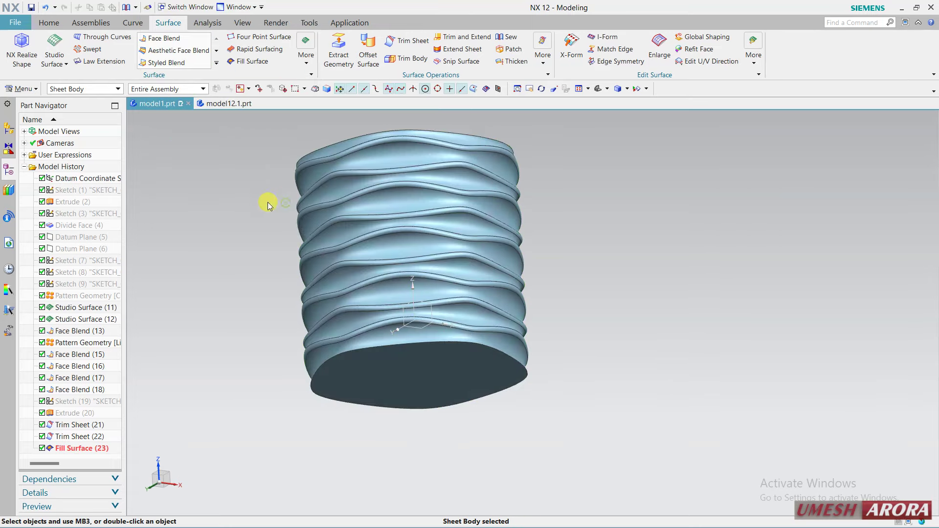
- Two-face blend the lower wall band to the bottom cap at 1 mm radius
click(188, 103)
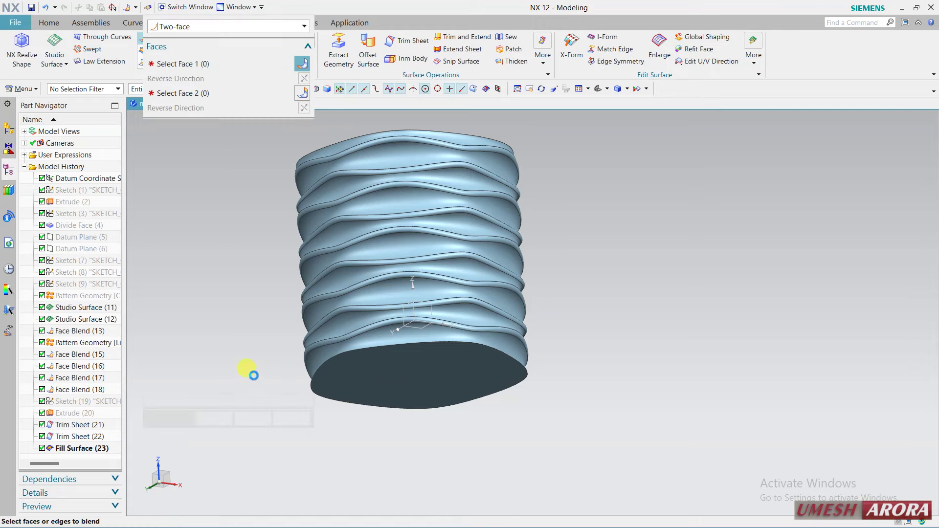
click(430, 337)
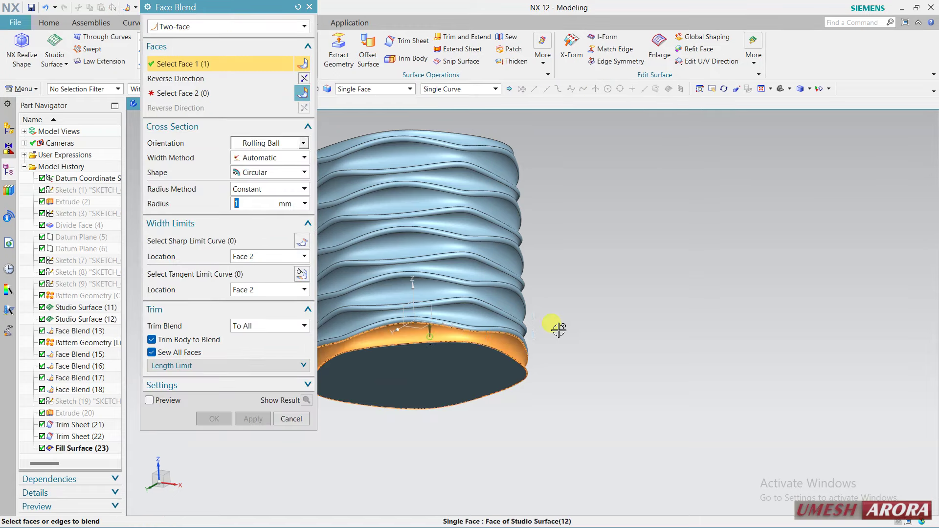
click(241, 93)
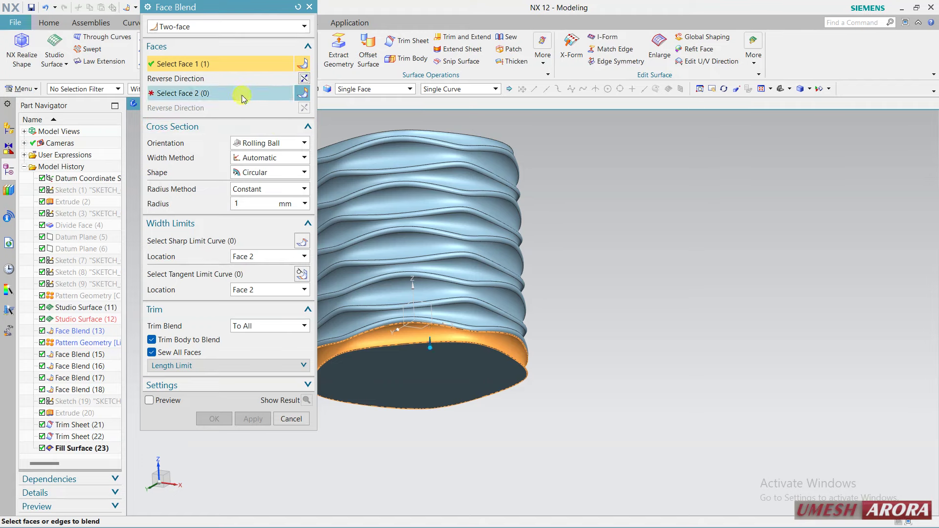
click(378, 370)
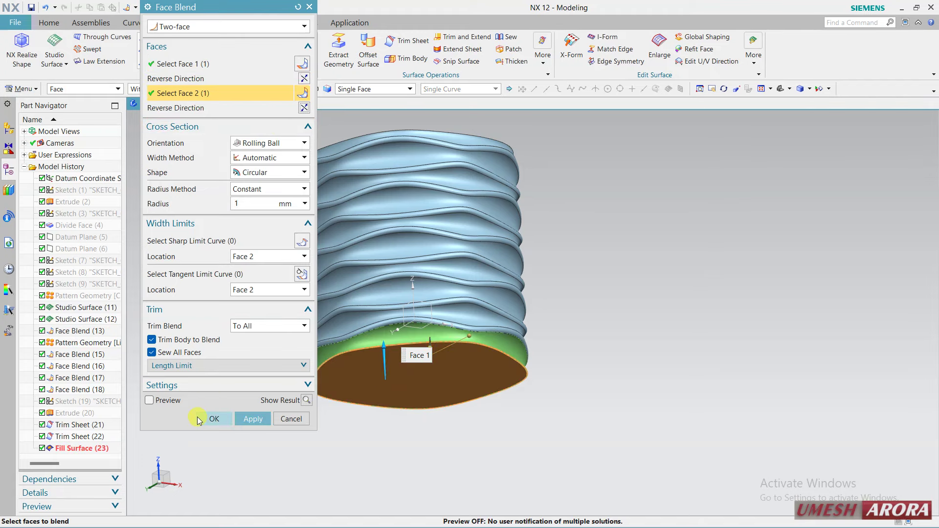
click(198, 421)
mouse_move(601, 294)
middle_down()
mouse_move(540, 327)
mouse_move(503, 264)
middle_up()
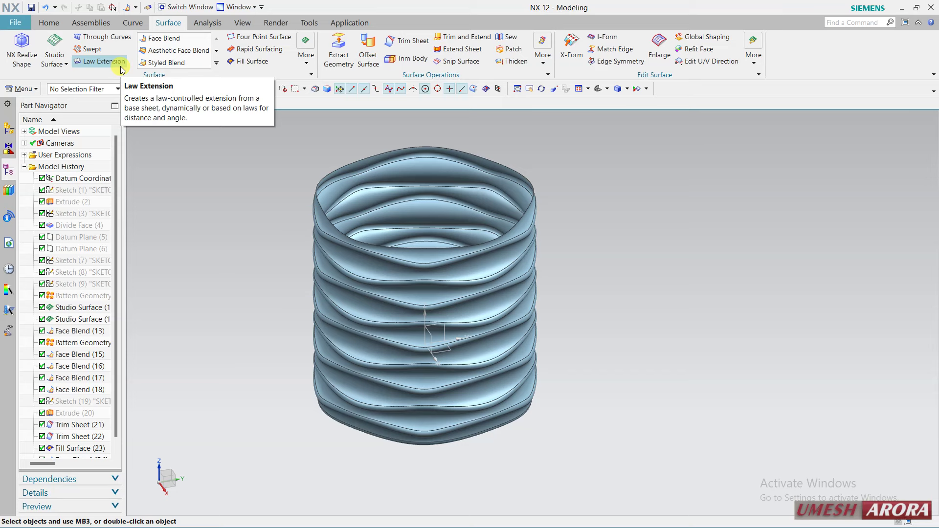
- Thicken all 21 vase faces with Offset 1 at 0 and Offset 2 at 1 mm
click(513, 62)
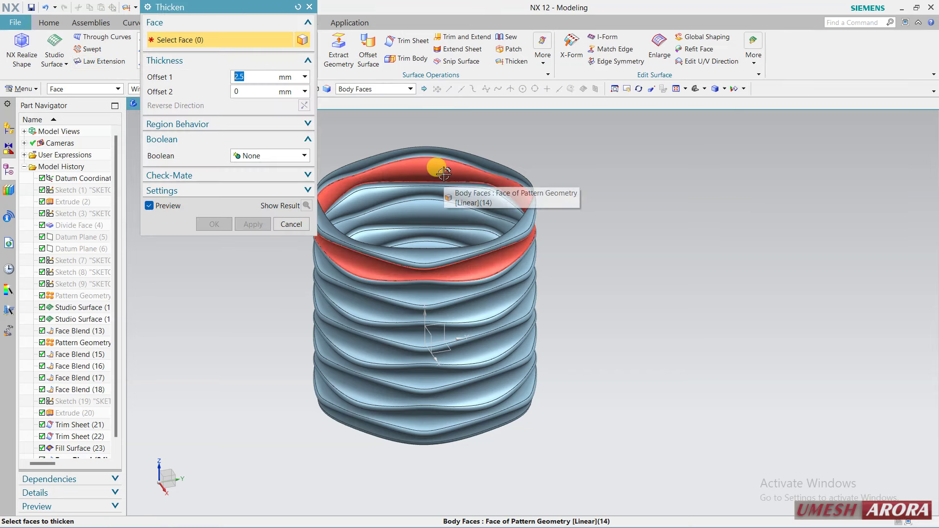
click(463, 207)
text(0)
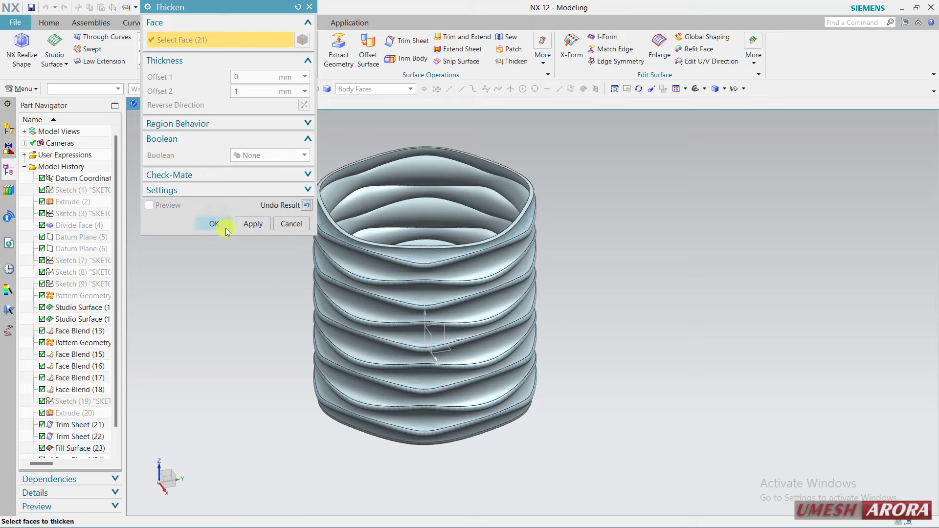
click(226, 230)
middle_drag(298, 245, 337, 263)
mouse_move(642, 289)
middle_down()
mouse_move(587, 303)
mouse_move(582, 346)
mouse_move(594, 310)
mouse_move(613, 302)
mouse_move(610, 289)
mouse_move(605, 313)
middle_up()
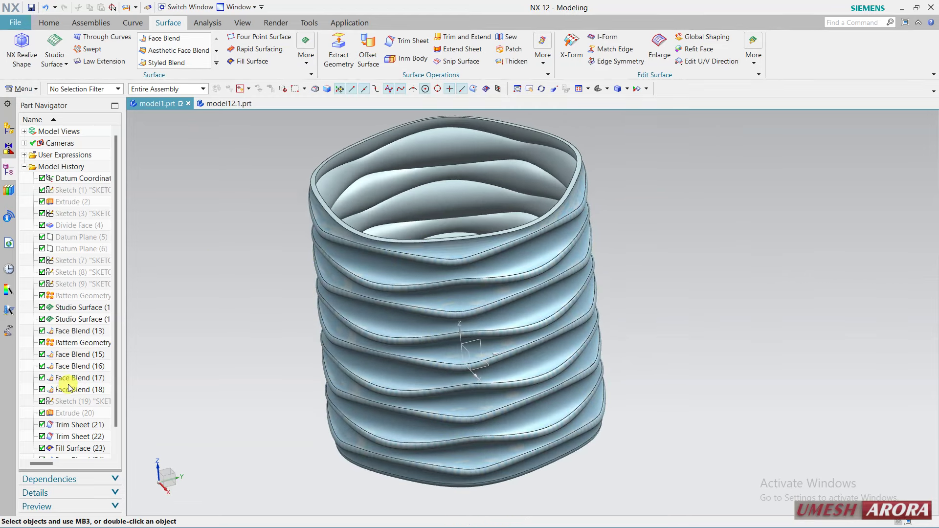
- Edit the Thicken (25) feature to a 0.5 mm second offset, preview and apply it
scroll(72, 387, down, 2)
click(77, 448)
double_click(76, 448)
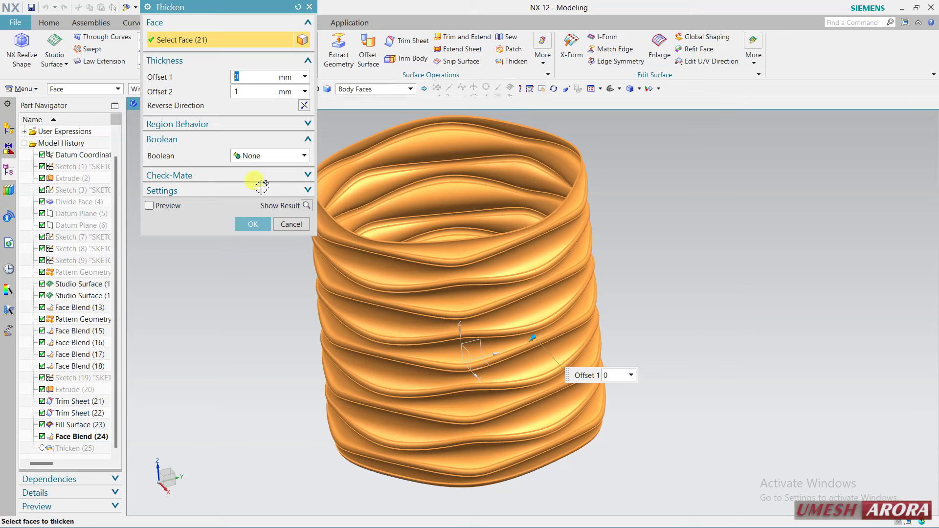
click(267, 93)
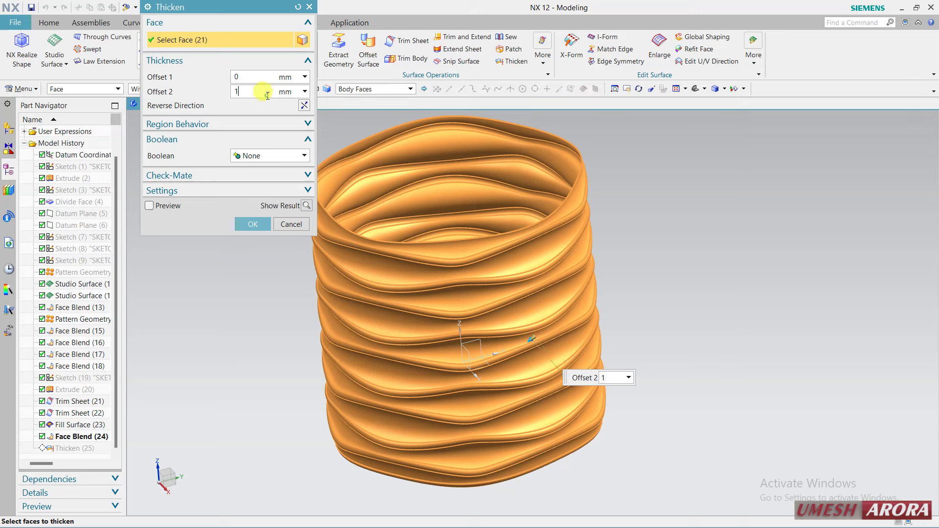
text(0.5)
key(Return)
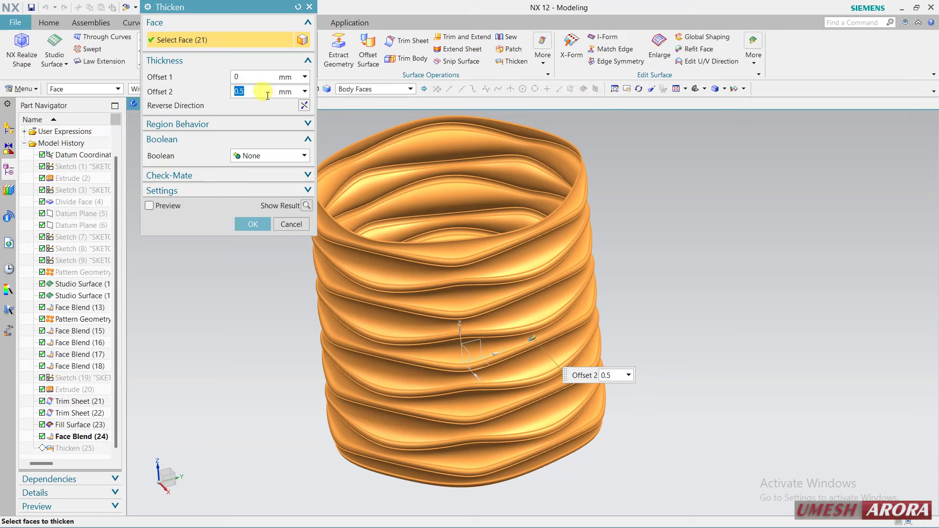
click(306, 206)
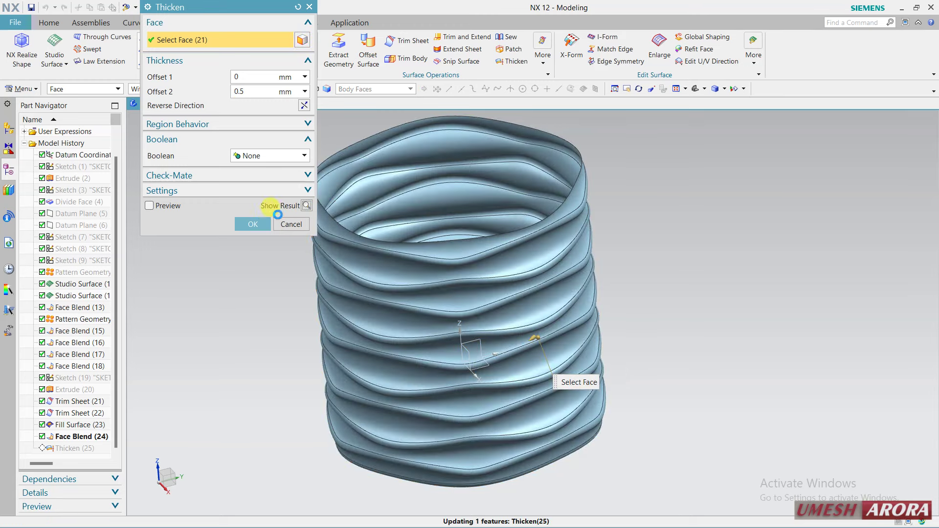
click(254, 224)
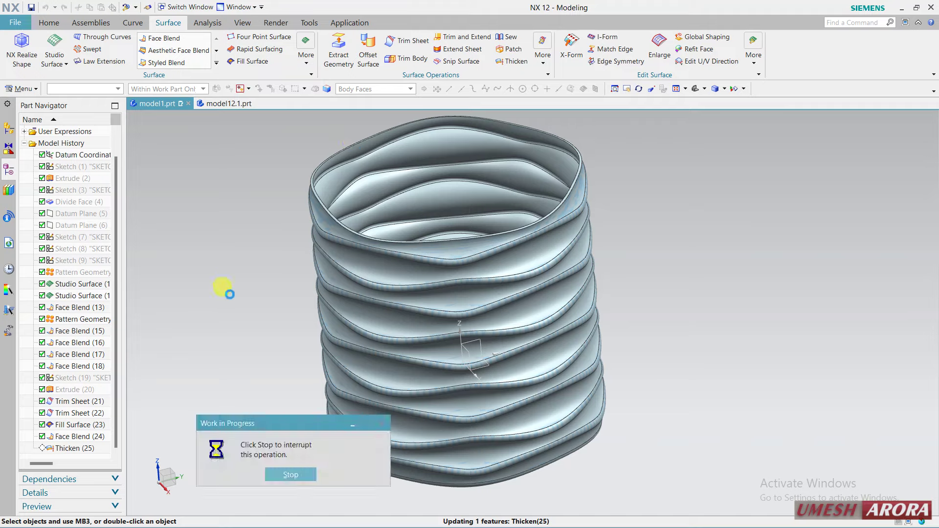
middle_drag(351, 210, 425, 245)
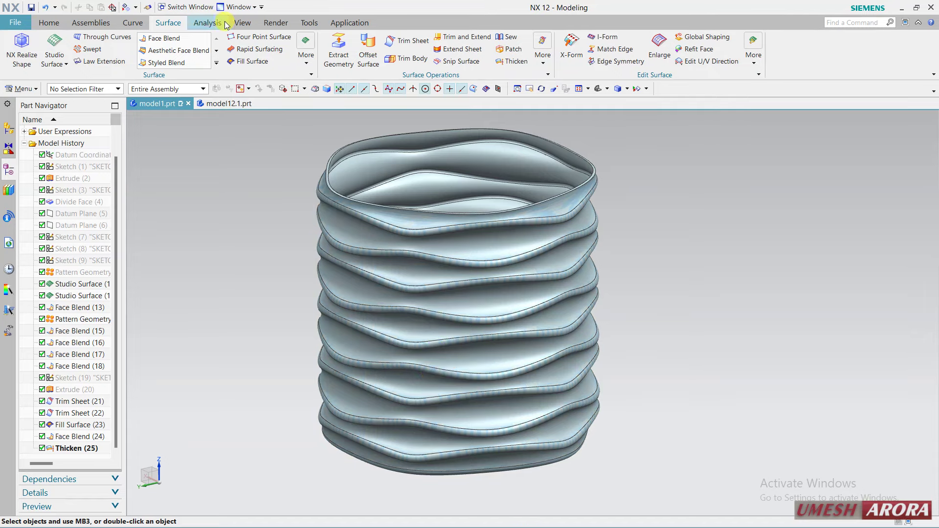
- Turn on True Shading and preview a lighter and a gold global material
click(242, 23)
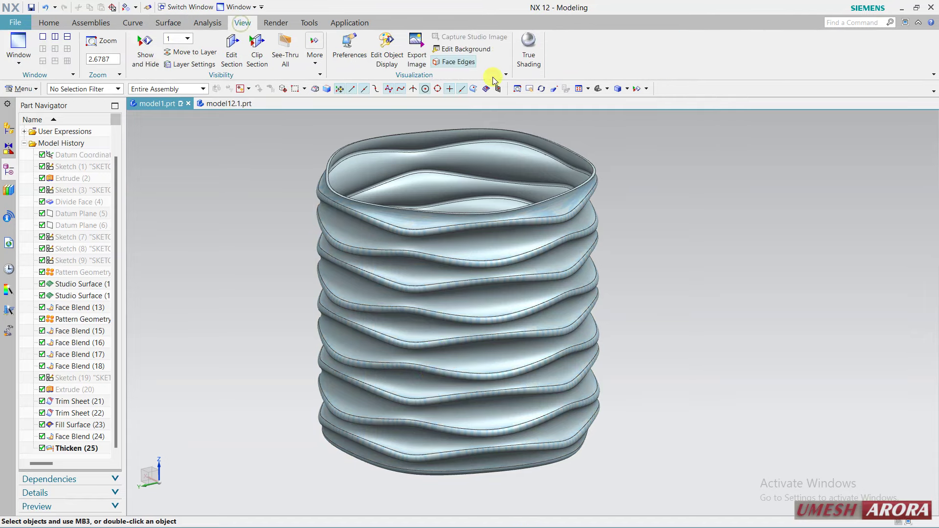
click(528, 49)
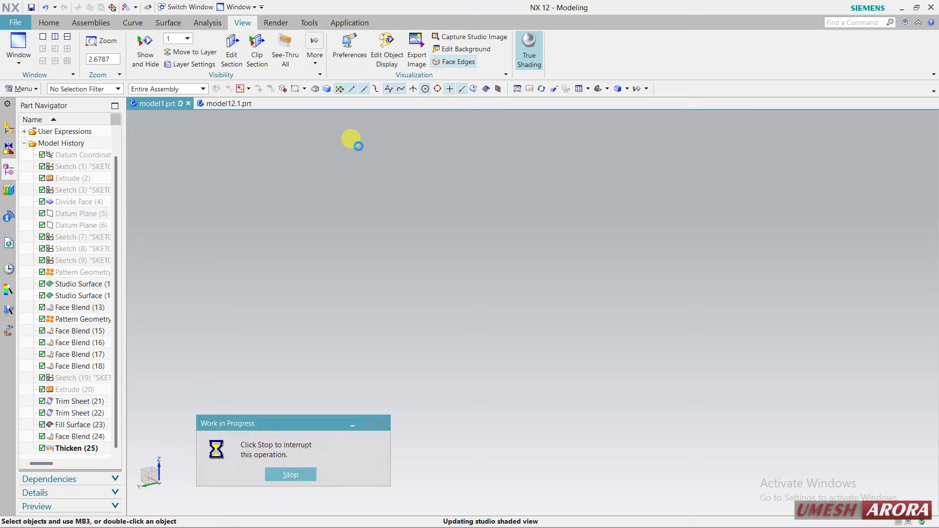
click(565, 61)
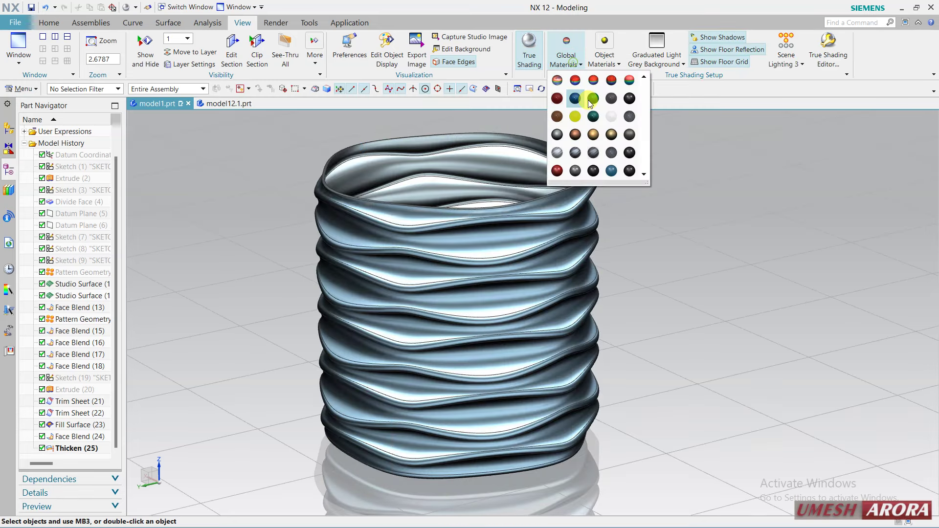
click(594, 80)
click(565, 58)
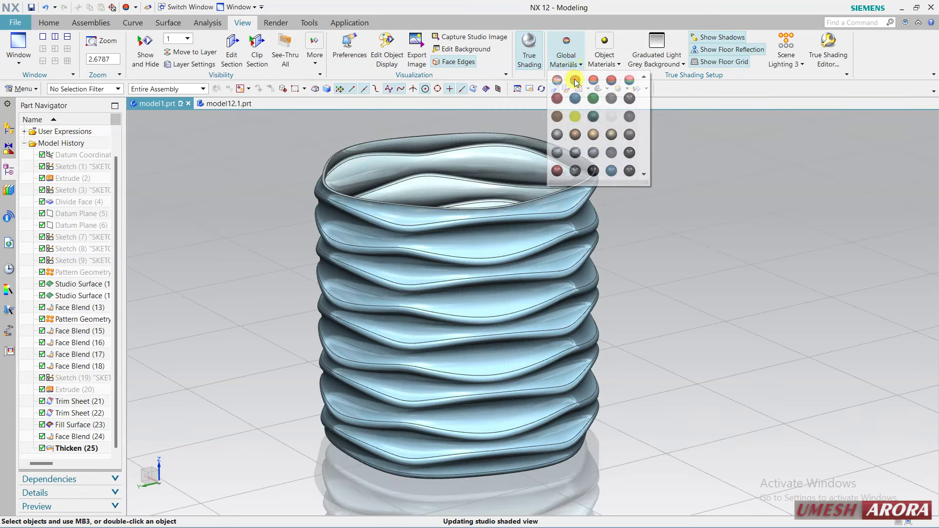
click(597, 139)
- Preview copper, blue-and-black and dark smoky translucent global materials on the vase
click(566, 60)
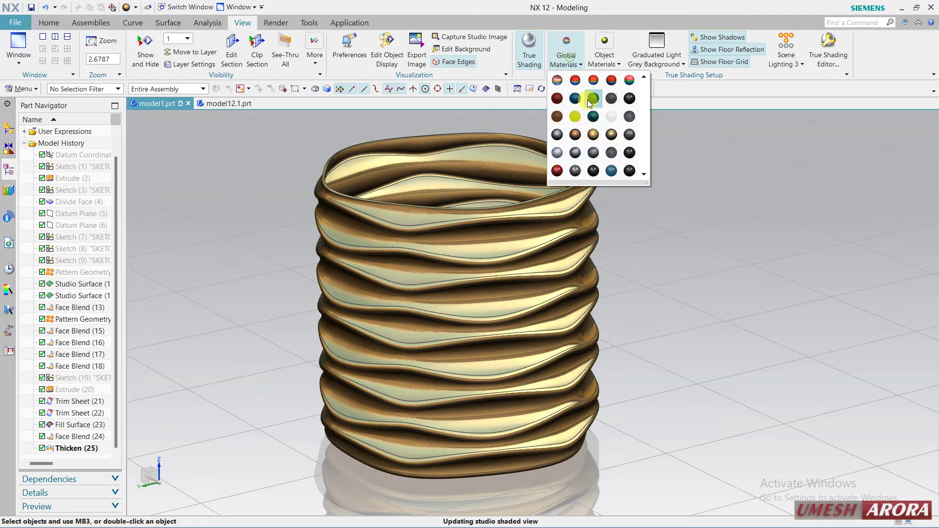
click(579, 136)
click(566, 57)
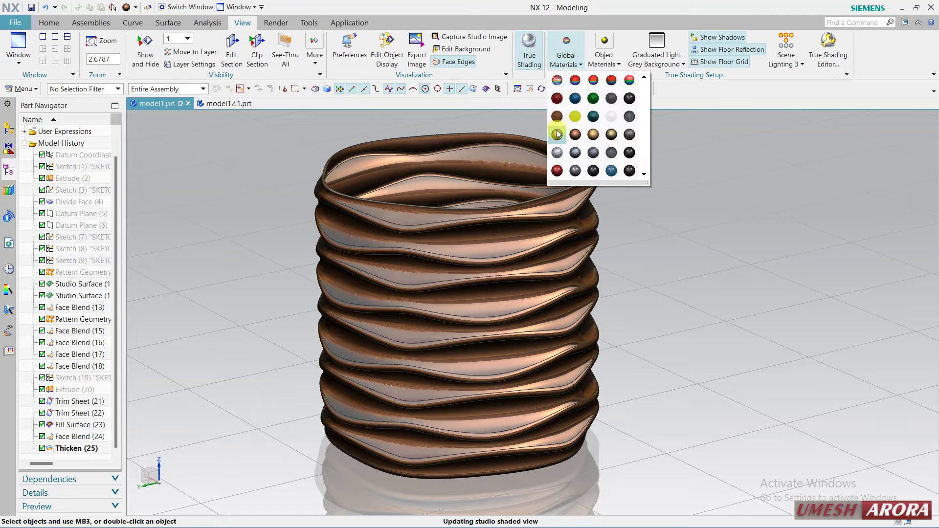
click(566, 58)
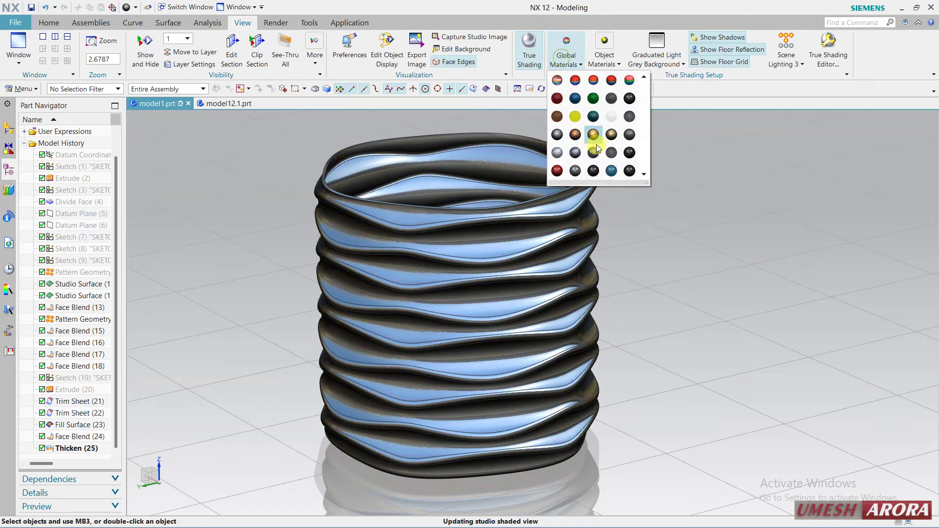
click(628, 154)
- Apply a glossy blue object material to the vase and view it side-on
click(602, 48)
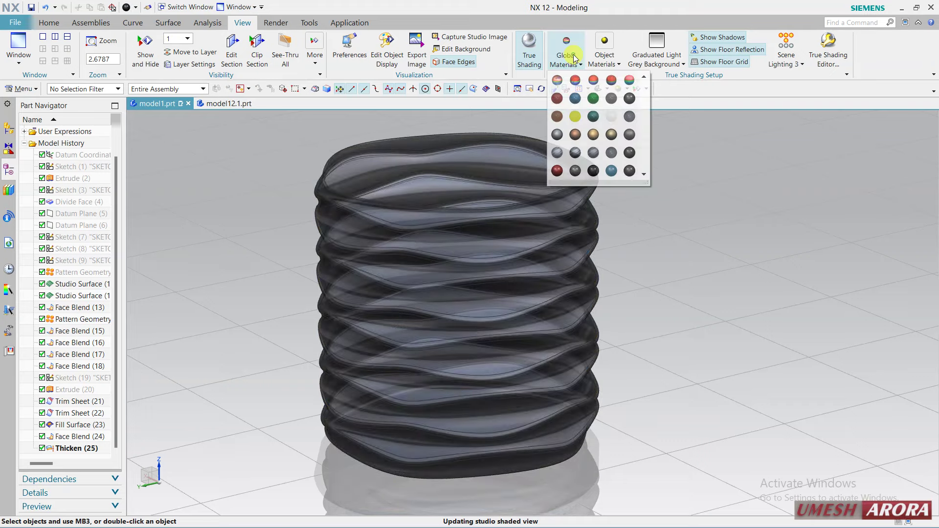
click(609, 168)
middle_drag(630, 261, 761, 273)
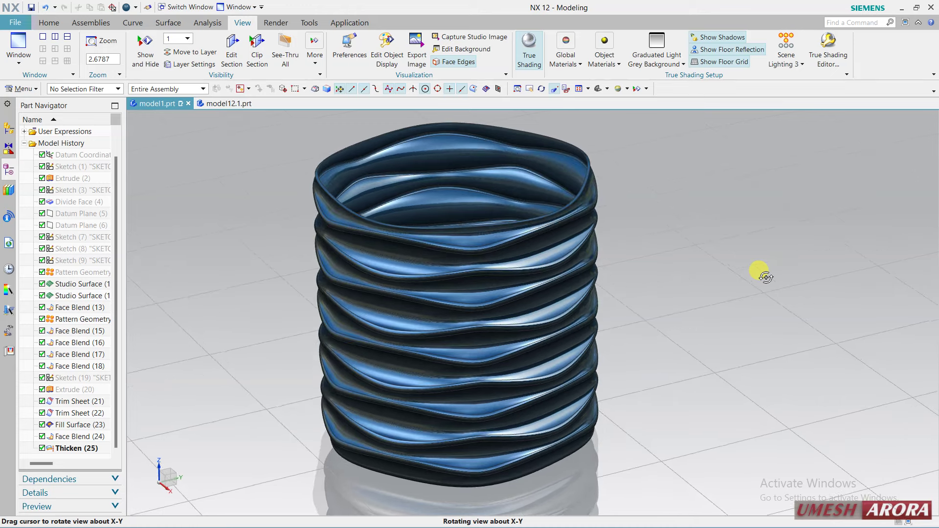
middle_drag(772, 313, 751, 287)
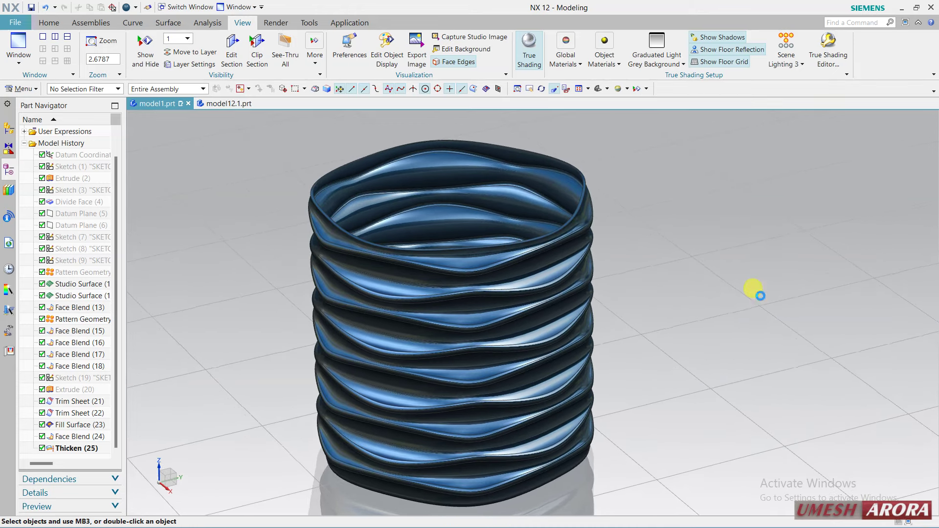